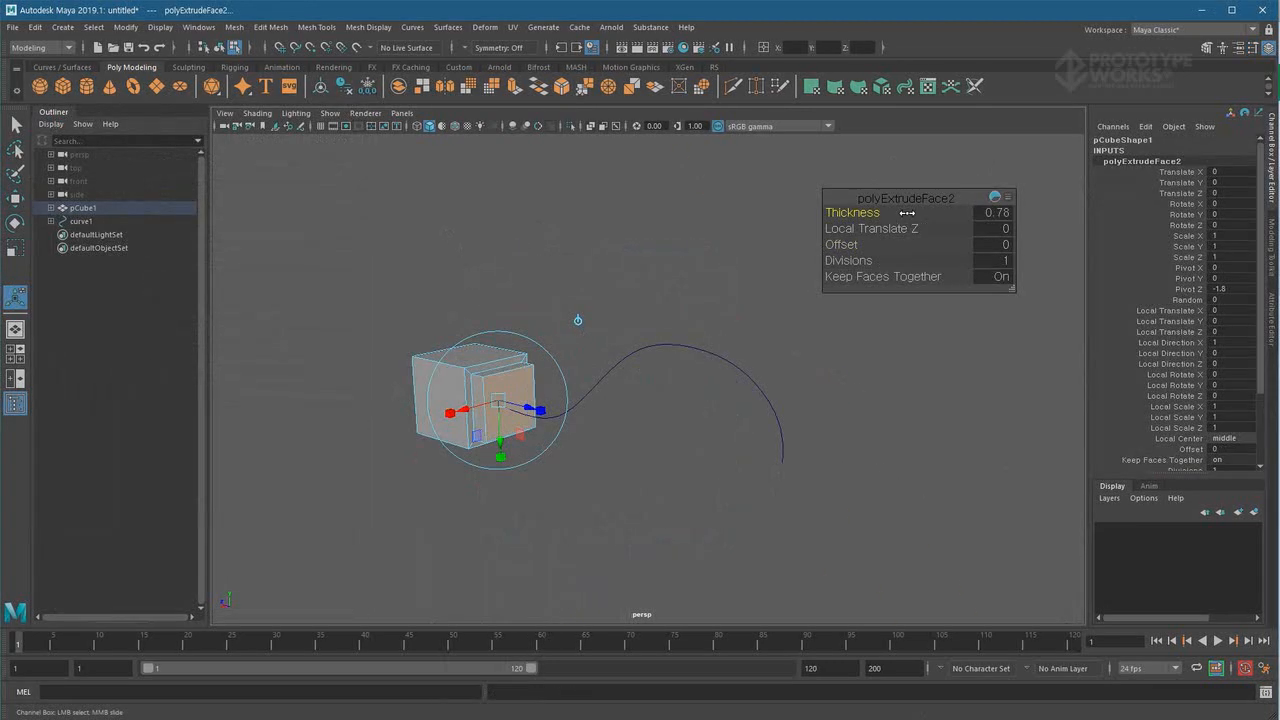
- Set the thickness of the cube's front face extrusion to 0.83
{"action": "left_click_drag", "start_coordinate": [907, 213], "coordinate": [912, 213]}
{"action": "left_click_drag", "start_coordinate": [660, 365], "coordinate": [723, 363], "text": "alt"}
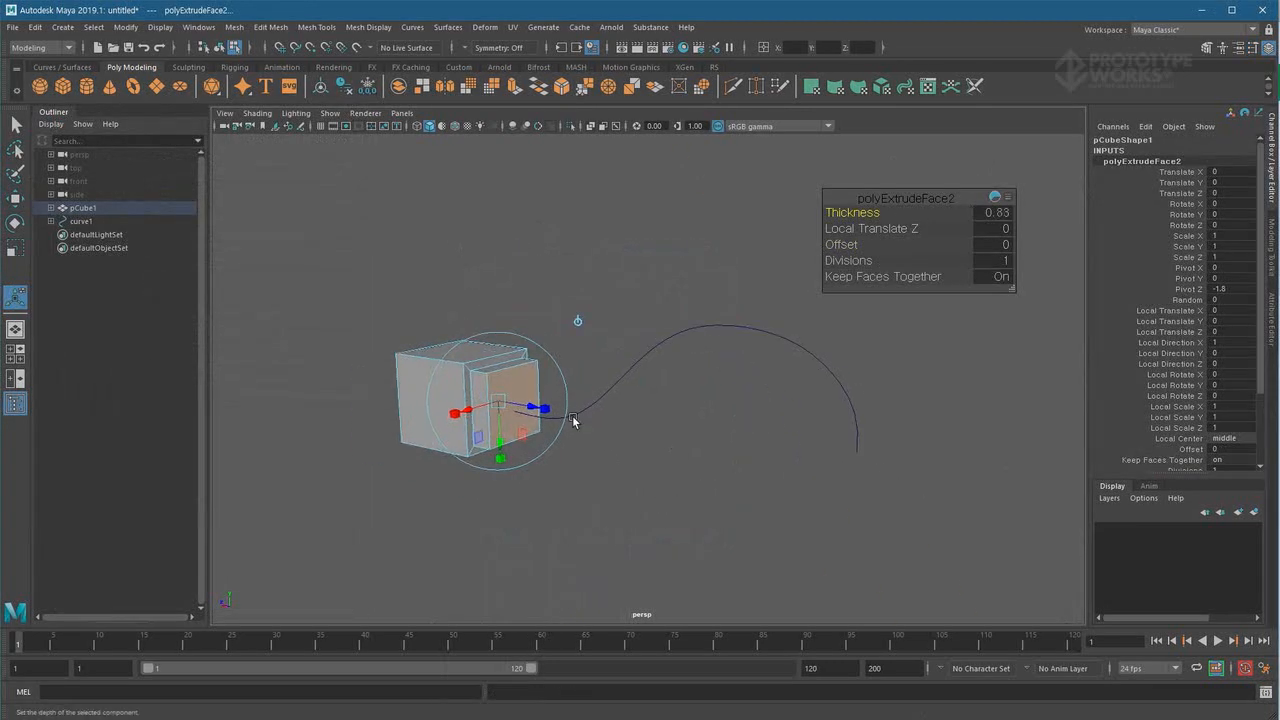
{"action": "key", "text": "q"}
- Extrude the cube's front face along the curve
{"action": "left_click", "coordinate": [614, 386], "text": "shift"}
{"action": "right_click_drag", "start_coordinate": [654, 281], "coordinate": [685, 323], "text": "shift"}
{"action": "left_click", "coordinate": [905, 430]}
{"action": "left_click", "coordinate": [1030, 428]}
{"action": "left_click_drag", "start_coordinate": [1030, 428], "coordinate": [960, 420], "text": "alt"}
{"action": "left_click_drag", "start_coordinate": [850, 261], "coordinate": [928, 274]}
{"action": "left_click_drag", "start_coordinate": [640, 440], "coordinate": [689, 470], "text": "alt"}
- Set the divisions of the curve extrusion to 25
{"action": "key", "text": "ctrl+a"}
{"action": "left_click_drag", "start_coordinate": [1168, 413], "coordinate": [1243, 413]}
{"action": "left_click_drag", "start_coordinate": [689, 491], "coordinate": [650, 430], "text": "alt"}
{"action": "middle_click_drag", "start_coordinate": [650, 400], "coordinate": [640, 465], "text": "alt"}
{"action": "left_click_drag", "start_coordinate": [640, 465], "coordinate": [700, 440], "text": "alt"}
- Shape the extrusion's taper curve so it falls to zero at the end, adding intermediate points, one at value 0.8940, position 0.3419
{"action": "left_click", "coordinate": [1224, 362]}
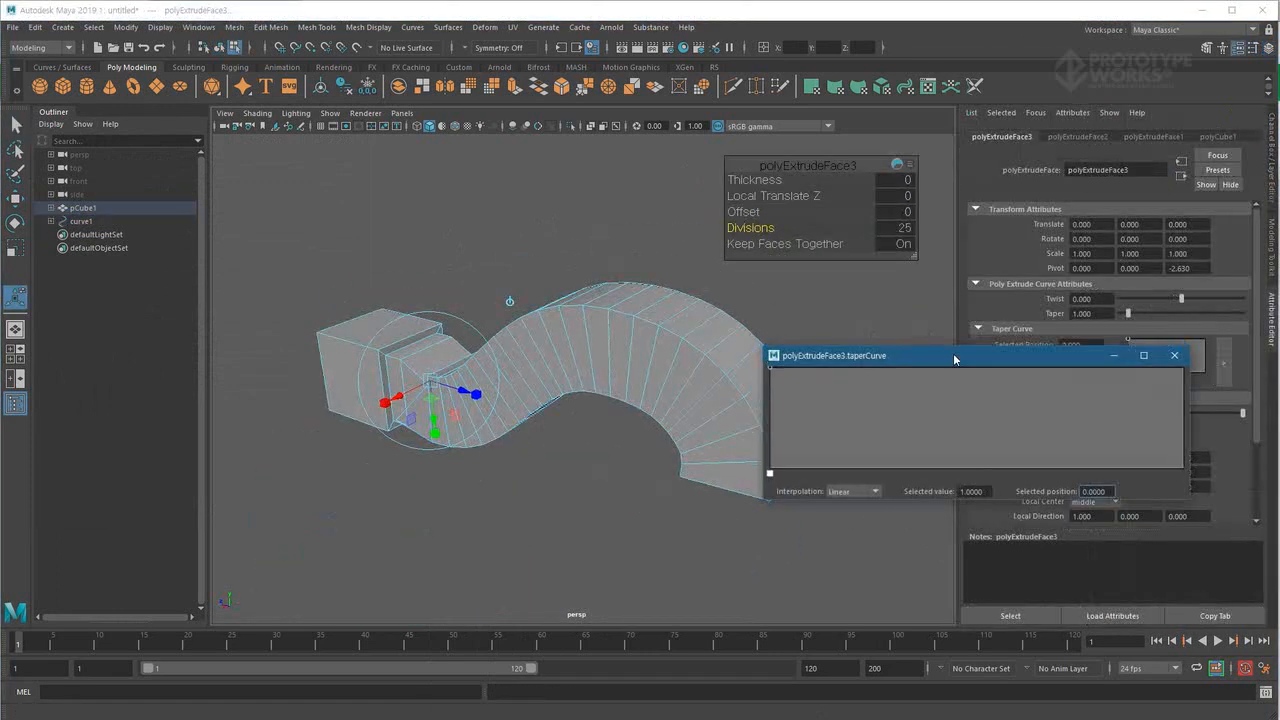
{"action": "left_click_drag", "start_coordinate": [900, 348], "coordinate": [932, 332]}
{"action": "left_click_drag", "start_coordinate": [1219, 346], "coordinate": [1219, 445]}
{"action": "left_click", "coordinate": [1150, 432]}
{"action": "left_click", "coordinate": [1068, 387]}
{"action": "left_click", "coordinate": [948, 354]}
{"action": "left_click_drag", "start_coordinate": [443, 443], "coordinate": [488, 434], "text": "alt"}
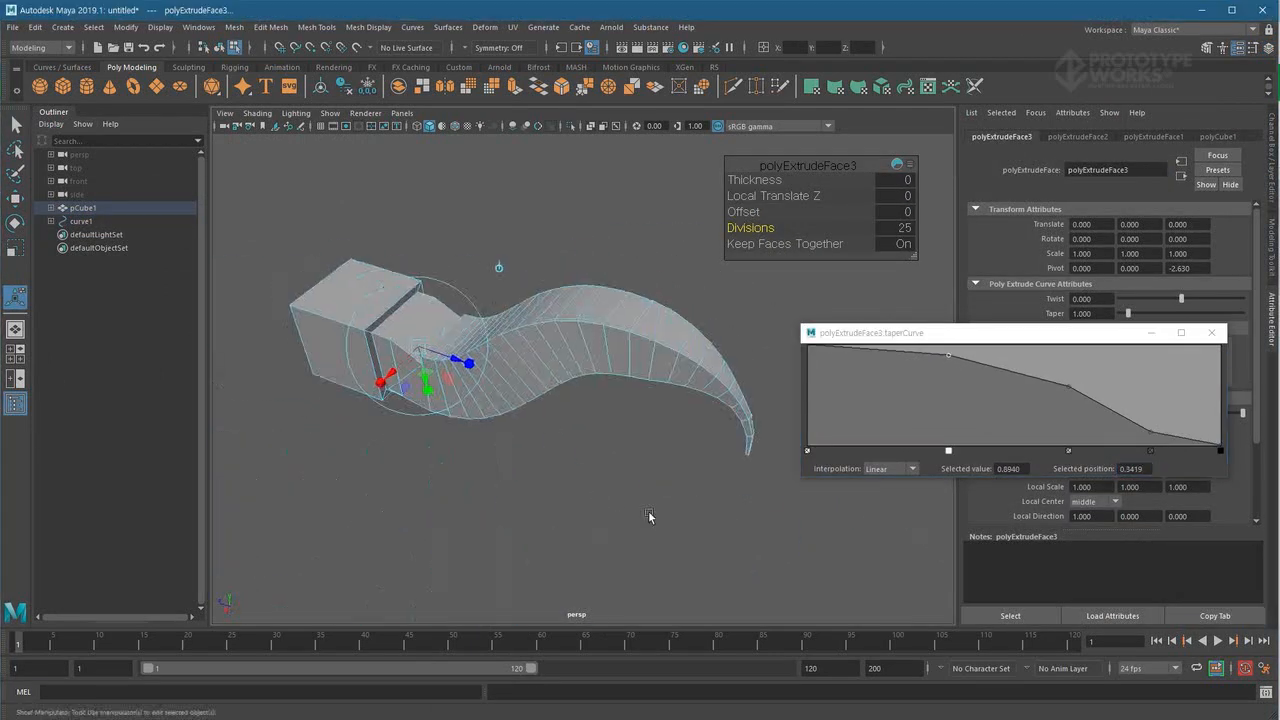
- Increase the twist of the curve extrusion, keeping the taper curve graph clear of the twist setting
{"action": "left_click_drag", "start_coordinate": [870, 332], "coordinate": [870, 398]}
{"action": "left_click_drag", "start_coordinate": [1181, 298], "coordinate": [1243, 298]}
{"action": "left_click_drag", "start_coordinate": [870, 398], "coordinate": [886, 337]}
- Refine the extrusion's taper by adjusting the middle point and the points near the end of the taper curve
{"action": "left_click", "coordinate": [1066, 381]}
{"action": "left_click_drag", "start_coordinate": [1066, 377], "coordinate": [1057, 368]}
{"action": "left_click", "coordinate": [1131, 420]}
{"action": "left_click", "coordinate": [1164, 436]}
{"action": "left_click_drag", "start_coordinate": [560, 520], "coordinate": [536, 474], "text": "alt"}
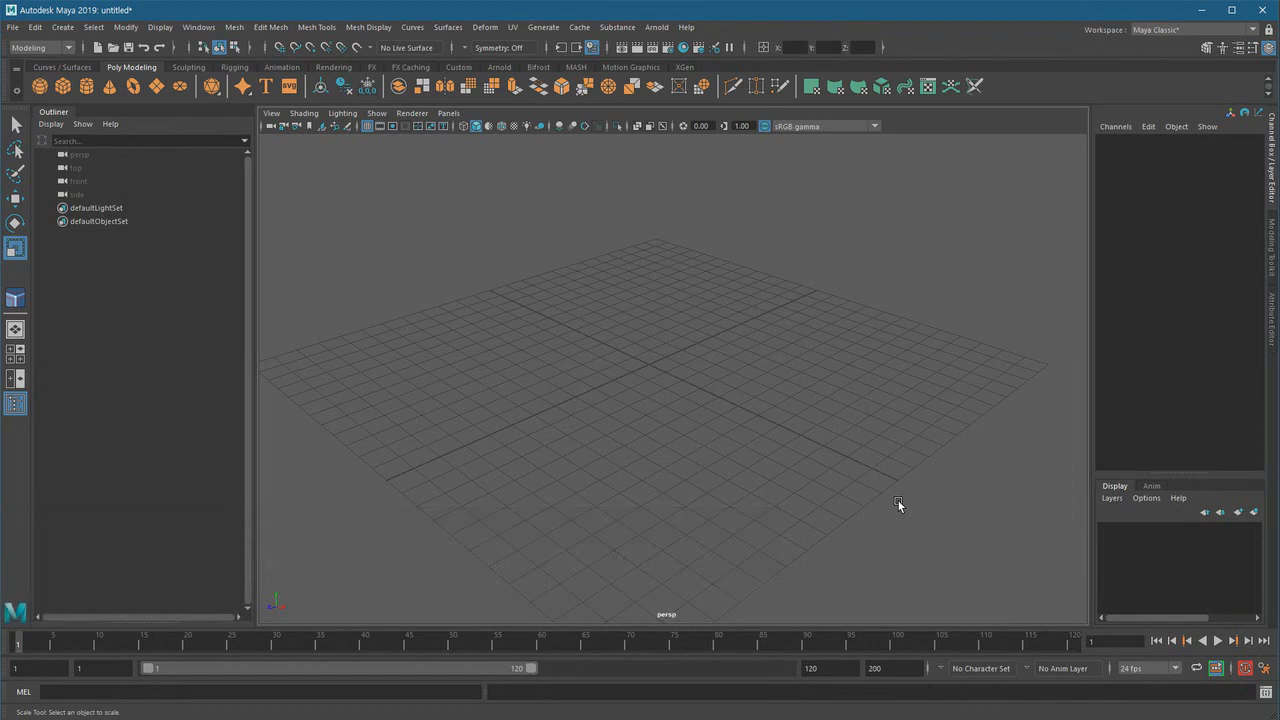
- Narrow the Outliner to widen the perspective viewport
{"action": "key", "text": "alt"}
{"action": "key", "text": "alt"}
{"action": "key", "text": "alt"}
{"action": "key", "text": "alt"}
{"action": "left_click_drag", "start_coordinate": [256, 408], "coordinate": [208, 412]}
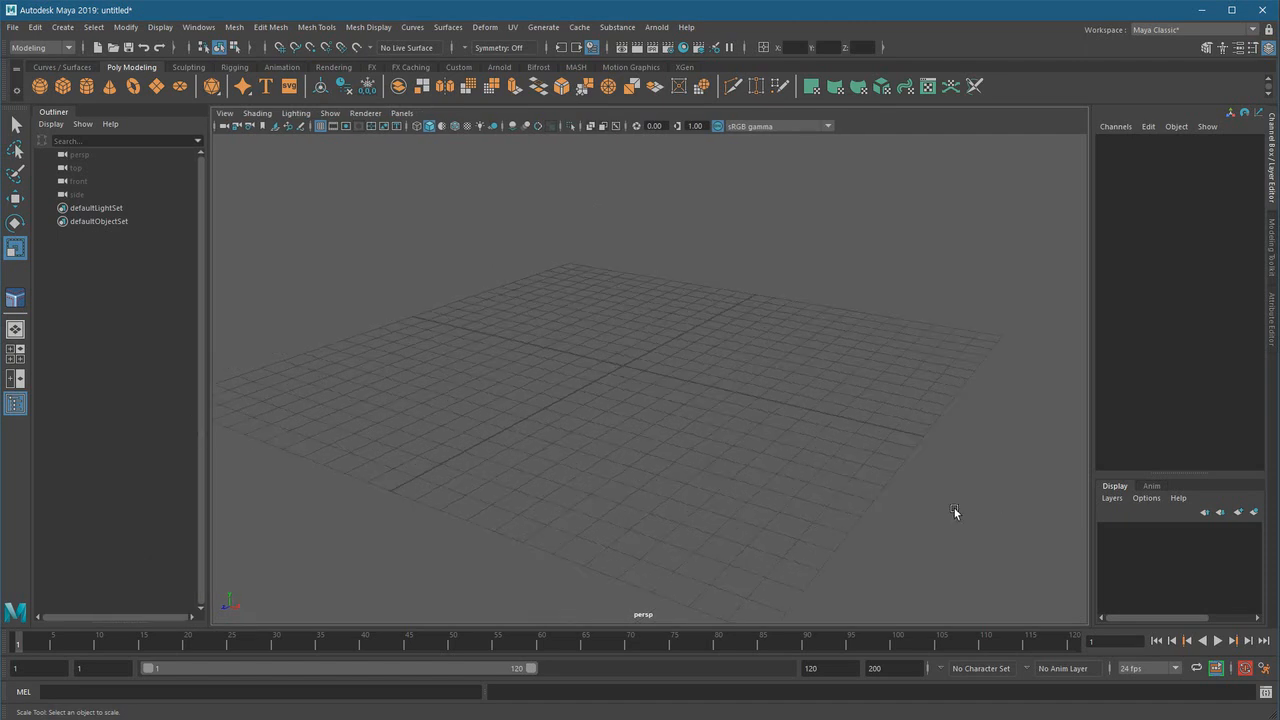
- Handwrite the word "POLYGON" in red with quotation marks above the grid
{"action": "mouse_move", "coordinate": [797, 238]}
{"action": "left_mouse_down"}
{"action": "mouse_move", "coordinate": [828, 190]}
{"action": "mouse_move", "coordinate": [880, 194]}
{"action": "mouse_move", "coordinate": [903, 163]}
{"action": "mouse_move", "coordinate": [940, 246]}
{"action": "mouse_move", "coordinate": [966, 203]}
{"action": "mouse_move", "coordinate": [994, 213]}
{"action": "mouse_move", "coordinate": [1037, 182]}
{"action": "mouse_move", "coordinate": [1057, 208]}
{"action": "mouse_move", "coordinate": [1055, 170]}
{"action": "left_mouse_up"}
{"action": "left_click_drag", "start_coordinate": [1071, 151], "coordinate": [1069, 163]}
{"action": "left_click_drag", "start_coordinate": [1080, 148], "coordinate": [1077, 160]}
{"action": "left_click_drag", "start_coordinate": [761, 158], "coordinate": [759, 172]}
{"action": "left_click_drag", "start_coordinate": [770, 155], "coordinate": [768, 168]}
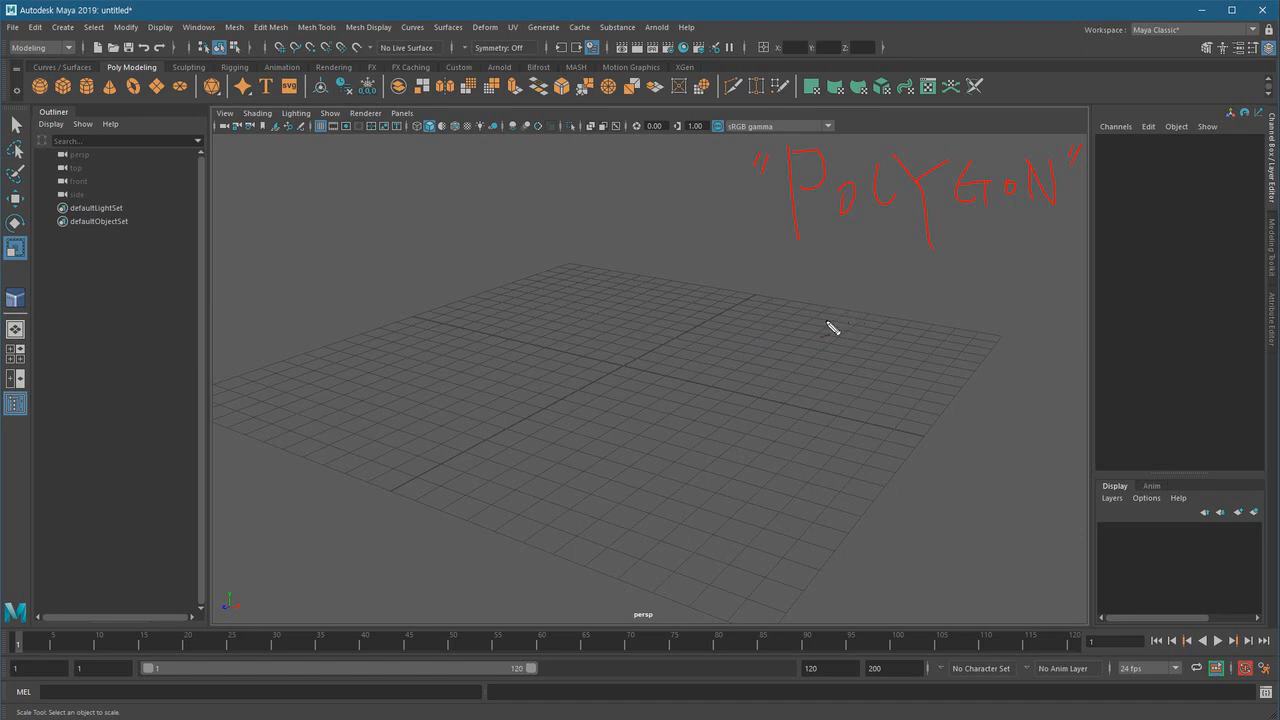
- Sketch a red triangle with yellow corner points beneath the word, and a red pyramid with dashed hidden edges beside it
{"action": "mouse_move", "coordinate": [863, 265]}
{"action": "left_mouse_down"}
{"action": "mouse_move", "coordinate": [846, 337]}
{"action": "mouse_move", "coordinate": [900, 336]}
{"action": "left_mouse_up"}
{"action": "left_click_drag", "start_coordinate": [867, 266], "coordinate": [900, 336]}
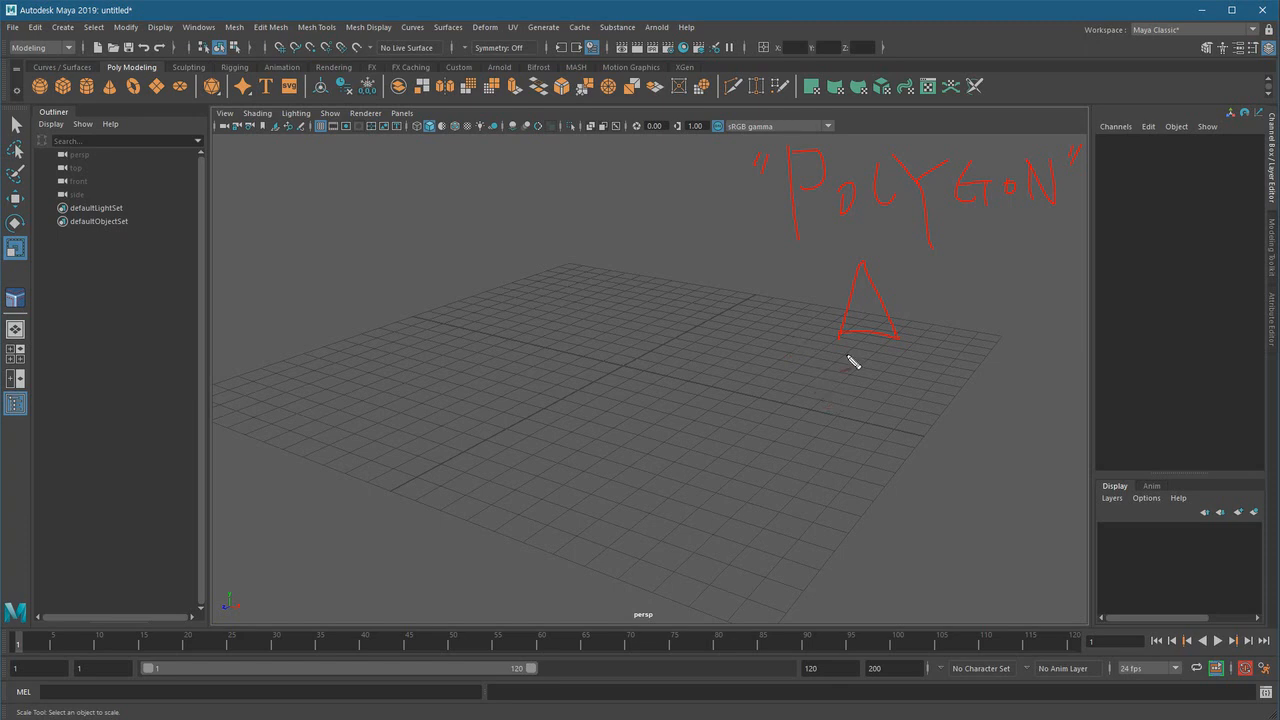
{"action": "mouse_move", "coordinate": [1118, 206]}
{"action": "left_mouse_down"}
{"action": "mouse_move", "coordinate": [1102, 268]}
{"action": "mouse_move", "coordinate": [1150, 276]}
{"action": "left_mouse_up"}
{"action": "mouse_move", "coordinate": [1124, 203]}
{"action": "left_mouse_down"}
{"action": "mouse_move", "coordinate": [1176, 239]}
{"action": "mouse_move", "coordinate": [1150, 275]}
{"action": "mouse_move", "coordinate": [1108, 267]}
{"action": "mouse_move", "coordinate": [1128, 260]}
{"action": "left_mouse_up"}
{"action": "left_click_drag", "start_coordinate": [1132, 258], "coordinate": [1148, 251]}
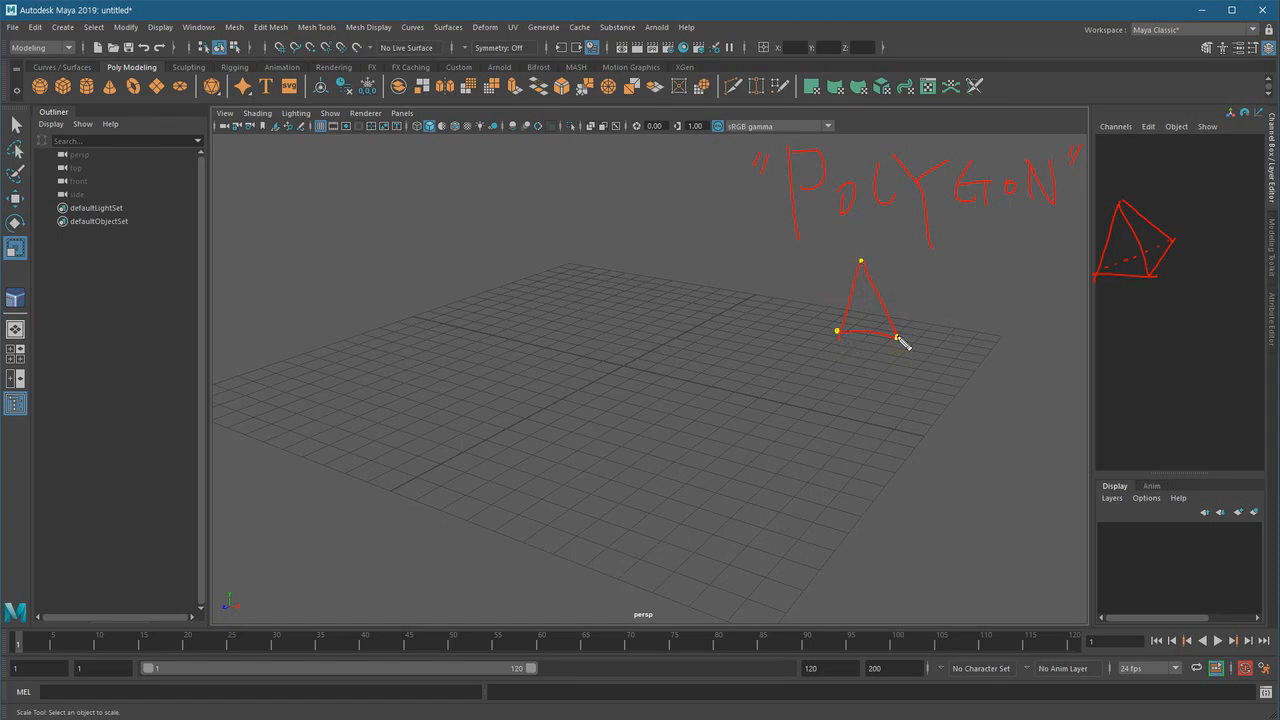
- Label the triangle's parts with arrows as "Vertex" and "edge" in yellow and "face" in magenta, hatching its interior
{"action": "mouse_move", "coordinate": [884, 262]}
{"action": "left_mouse_down"}
{"action": "mouse_move", "coordinate": [929, 257]}
{"action": "mouse_move", "coordinate": [909, 270]}
{"action": "left_mouse_up"}
{"action": "mouse_move", "coordinate": [942, 230]}
{"action": "left_mouse_down"}
{"action": "mouse_move", "coordinate": [950, 252]}
{"action": "mouse_move", "coordinate": [966, 228]}
{"action": "mouse_move", "coordinate": [989, 261]}
{"action": "mouse_move", "coordinate": [1012, 246]}
{"action": "mouse_move", "coordinate": [1030, 262]}
{"action": "mouse_move", "coordinate": [1073, 258]}
{"action": "left_mouse_up"}
{"action": "left_click_drag", "start_coordinate": [1073, 233], "coordinate": [1053, 259]}
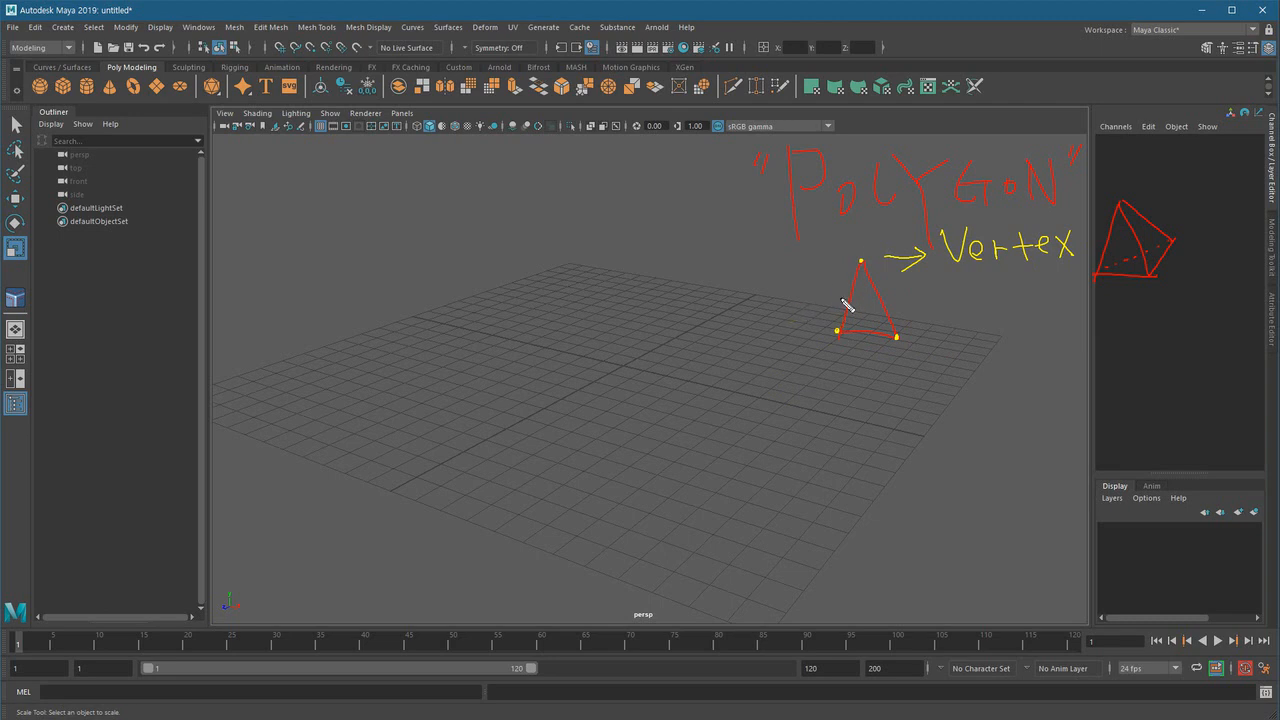
{"action": "mouse_move", "coordinate": [840, 293]}
{"action": "left_mouse_down"}
{"action": "mouse_move", "coordinate": [806, 294]}
{"action": "mouse_move", "coordinate": [813, 305]}
{"action": "left_mouse_up"}
{"action": "mouse_move", "coordinate": [706, 298]}
{"action": "left_mouse_down"}
{"action": "mouse_move", "coordinate": [728, 304]}
{"action": "mouse_move", "coordinate": [746, 280]}
{"action": "mouse_move", "coordinate": [800, 303]}
{"action": "left_mouse_up"}
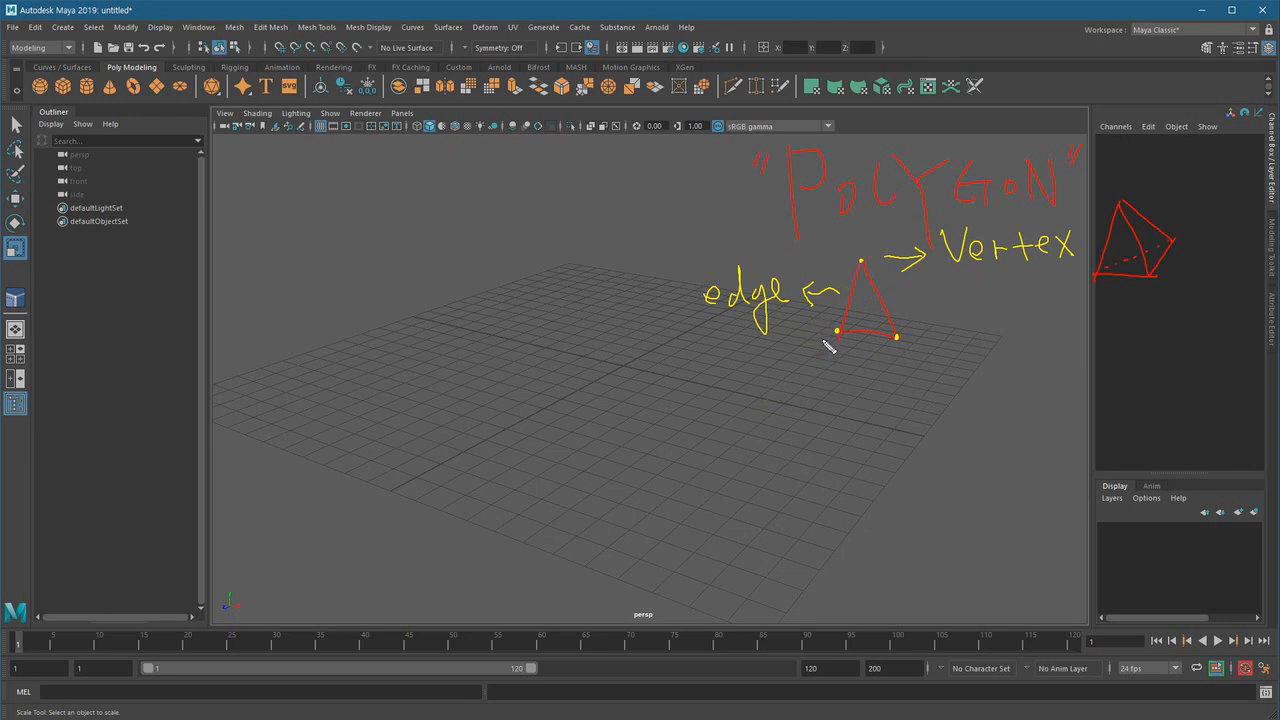
{"action": "mouse_move", "coordinate": [862, 285]}
{"action": "left_mouse_down"}
{"action": "mouse_move", "coordinate": [877, 297]}
{"action": "mouse_move", "coordinate": [862, 321]}
{"action": "mouse_move", "coordinate": [893, 326]}
{"action": "mouse_move", "coordinate": [885, 348]}
{"action": "mouse_move", "coordinate": [880, 320]}
{"action": "mouse_move", "coordinate": [948, 318]}
{"action": "mouse_move", "coordinate": [974, 294]}
{"action": "mouse_move", "coordinate": [1017, 320]}
{"action": "left_mouse_up"}
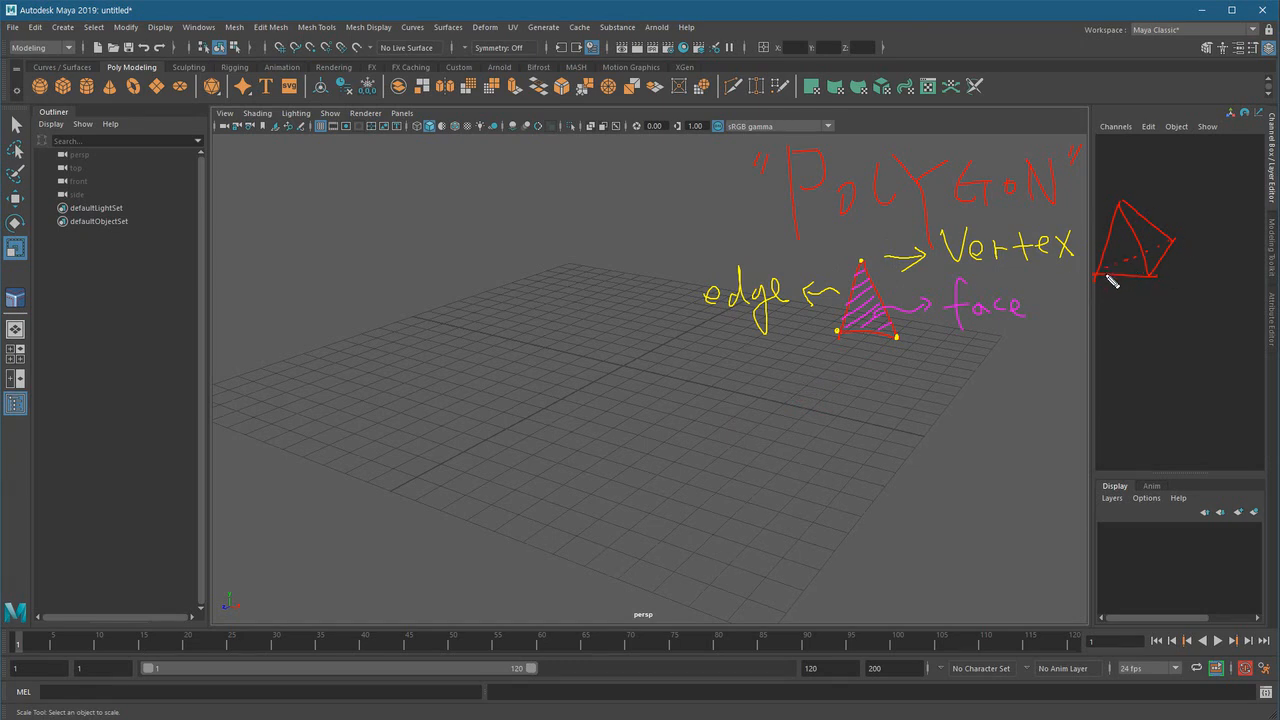
- Sketch a red square below the triangle and mark its two triangular halves 1 and 2
{"action": "left_click_drag", "start_coordinate": [1122, 206], "coordinate": [1152, 272]}
{"action": "mouse_move", "coordinate": [849, 390]}
{"action": "left_mouse_down"}
{"action": "mouse_move", "coordinate": [856, 466]}
{"action": "mouse_move", "coordinate": [927, 456]}
{"action": "mouse_move", "coordinate": [902, 383]}
{"action": "mouse_move", "coordinate": [928, 456]}
{"action": "left_mouse_up"}
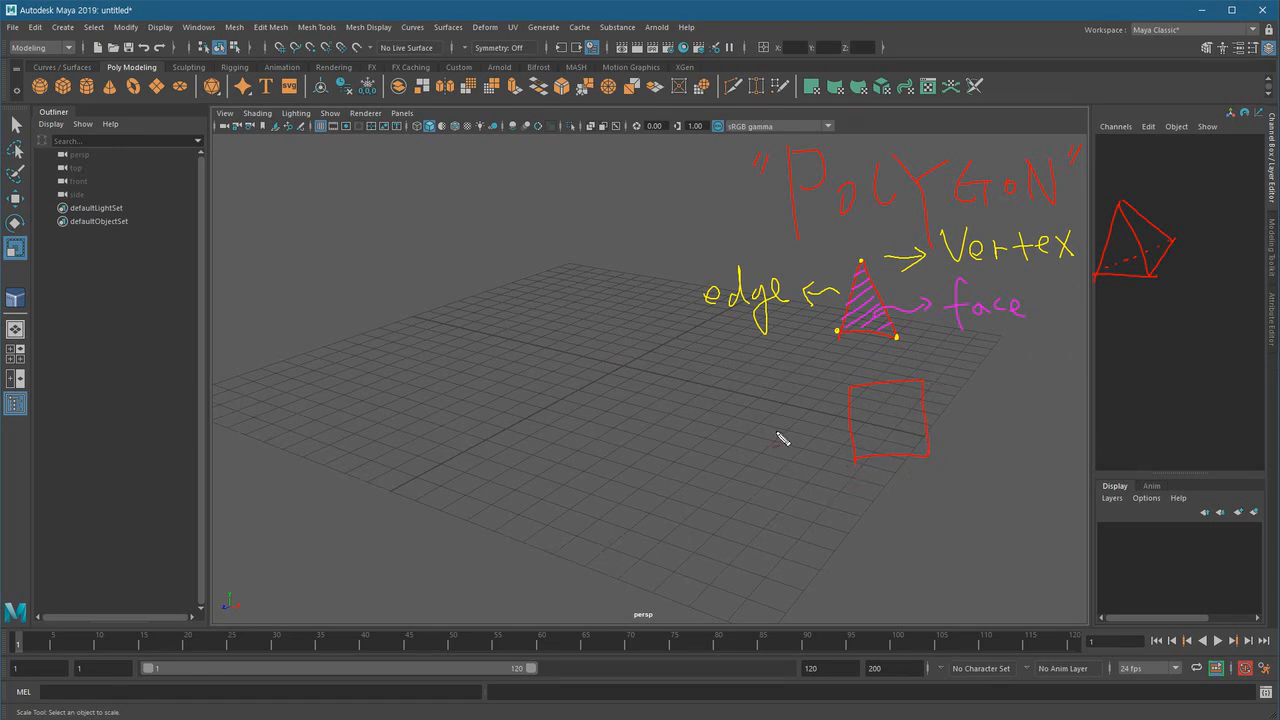
{"action": "mouse_move", "coordinate": [856, 396]}
{"action": "left_mouse_down"}
{"action": "mouse_move", "coordinate": [926, 450]}
{"action": "mouse_move", "coordinate": [863, 443]}
{"action": "left_mouse_up"}
{"action": "left_click_drag", "start_coordinate": [900, 396], "coordinate": [909, 423]}
{"action": "left_click_drag", "start_coordinate": [972, 446], "coordinate": [968, 462]}
{"action": "left_click_drag", "start_coordinate": [997, 422], "coordinate": [1004, 420]}
- Sketch a red cylinder below the pyramid, divide its side with vertical lines, and point a line at its top cap
{"action": "mouse_move", "coordinate": [1166, 308]}
{"action": "left_mouse_down"}
{"action": "mouse_move", "coordinate": [1221, 299]}
{"action": "mouse_move", "coordinate": [1168, 301]}
{"action": "mouse_move", "coordinate": [1185, 366]}
{"action": "mouse_move", "coordinate": [1222, 304]}
{"action": "mouse_move", "coordinate": [1221, 355]}
{"action": "left_mouse_up"}
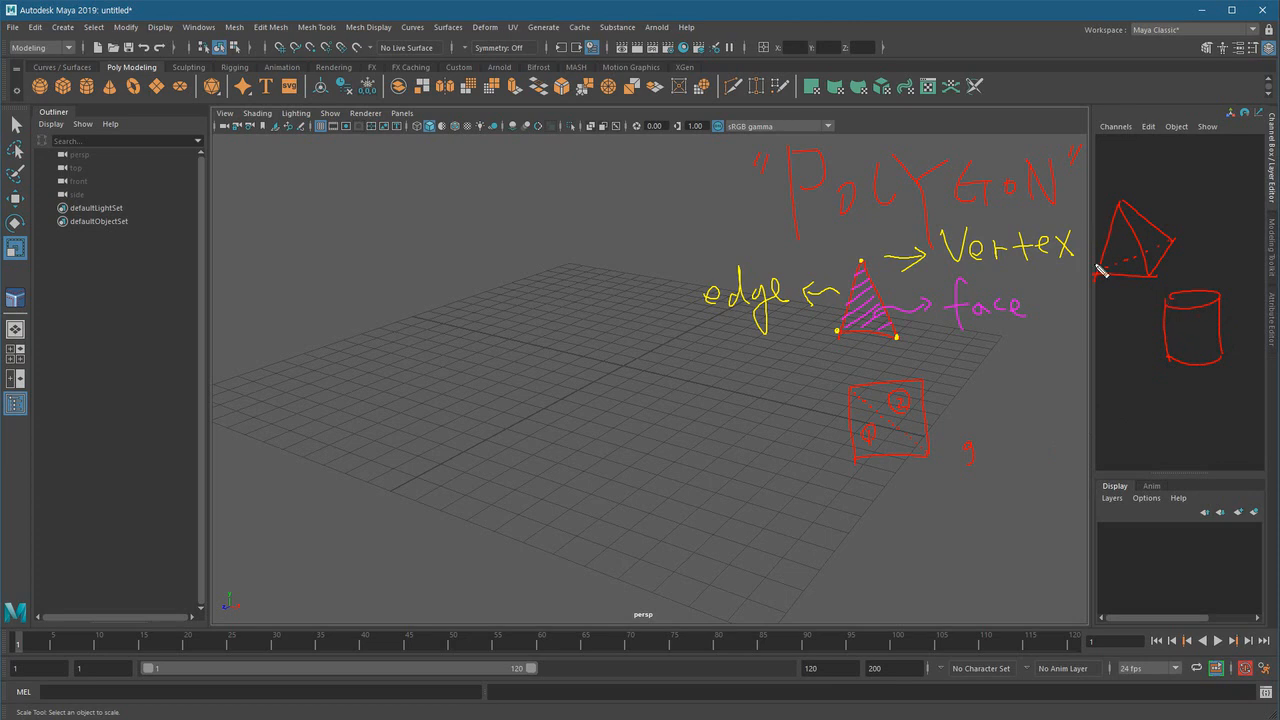
{"action": "left_click_drag", "start_coordinate": [1173, 308], "coordinate": [1180, 358]}
{"action": "mouse_move", "coordinate": [1190, 308]}
{"action": "left_mouse_down"}
{"action": "mouse_move", "coordinate": [1188, 368]}
{"action": "mouse_move", "coordinate": [1202, 364]}
{"action": "left_mouse_up"}
{"action": "left_click_drag", "start_coordinate": [1209, 306], "coordinate": [1214, 360]}
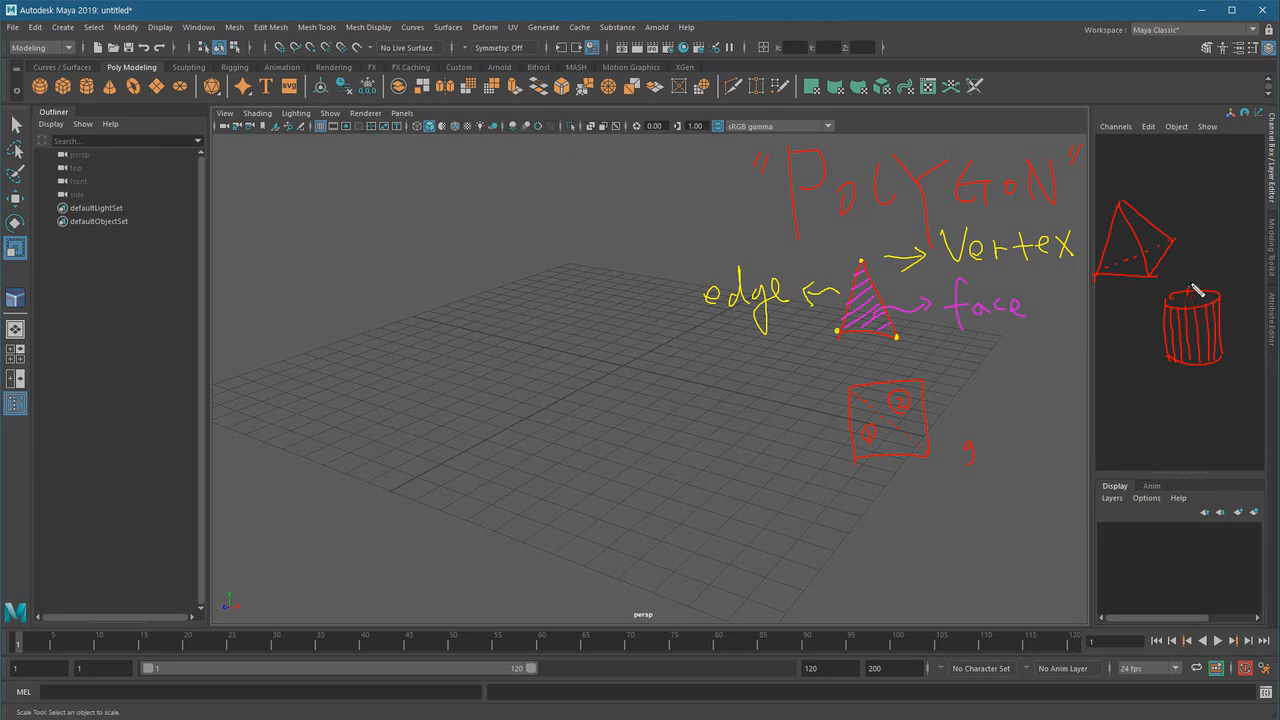
{"action": "left_click_drag", "start_coordinate": [1201, 268], "coordinate": [1190, 298]}
- Annotate the square with "N GON" and an arrowed "face" label, and clear all the drawings from the screen
{"action": "mouse_move", "coordinate": [1013, 430]}
{"action": "left_mouse_down"}
{"action": "mouse_move", "coordinate": [1008, 392]}
{"action": "mouse_move", "coordinate": [1098, 437]}
{"action": "mouse_move", "coordinate": [1128, 420]}
{"action": "mouse_move", "coordinate": [1118, 398]}
{"action": "mouse_move", "coordinate": [1142, 376]}
{"action": "left_mouse_up"}
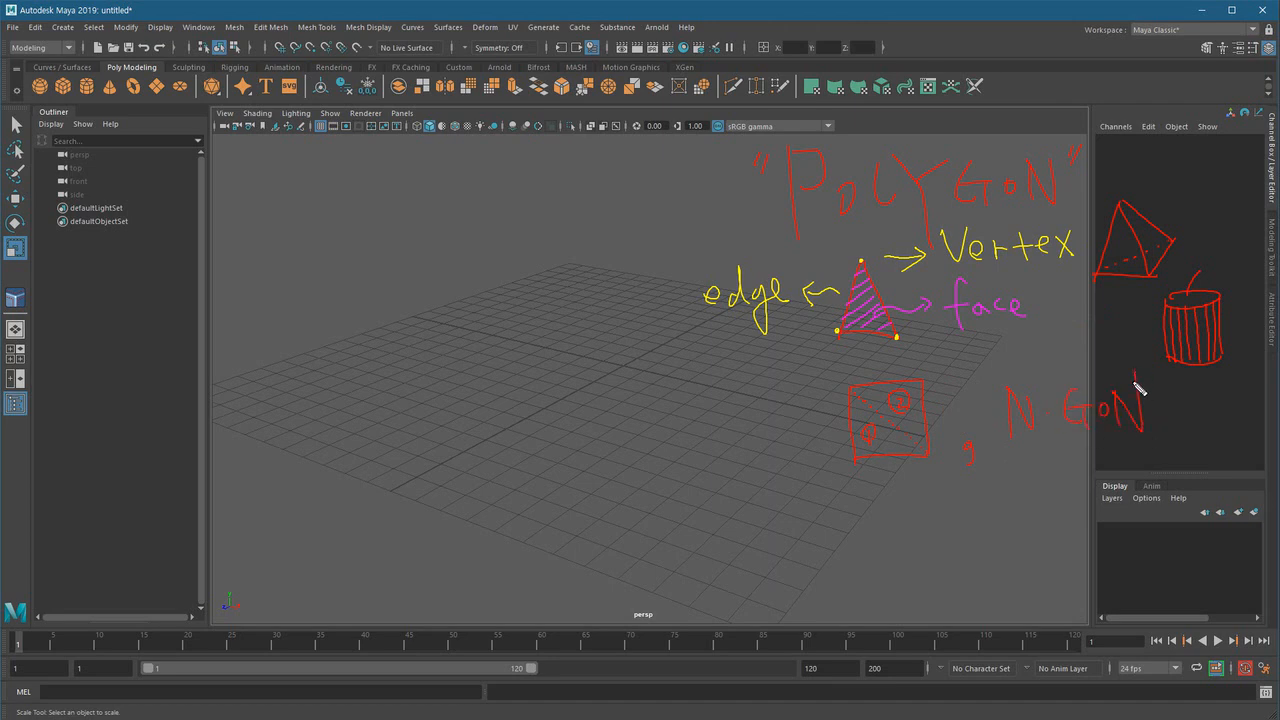
{"action": "left_click_drag", "start_coordinate": [822, 507], "coordinate": [832, 503]}
{"action": "left_click_drag", "start_coordinate": [960, 344], "coordinate": [1026, 344]}
{"action": "mouse_move", "coordinate": [745, 498]}
{"action": "left_mouse_down"}
{"action": "mouse_move", "coordinate": [726, 560]}
{"action": "mouse_move", "coordinate": [748, 528]}
{"action": "mouse_move", "coordinate": [788, 548]}
{"action": "left_mouse_up"}
{"action": "mouse_move", "coordinate": [798, 533]}
{"action": "left_mouse_down"}
{"action": "mouse_move", "coordinate": [800, 552]}
{"action": "mouse_move", "coordinate": [814, 548]}
{"action": "mouse_move", "coordinate": [857, 492]}
{"action": "left_mouse_up"}
{"action": "mouse_move", "coordinate": [872, 558]}
{"action": "left_mouse_down"}
{"action": "mouse_move", "coordinate": [866, 492]}
{"action": "mouse_move", "coordinate": [880, 500]}
{"action": "left_mouse_up"}
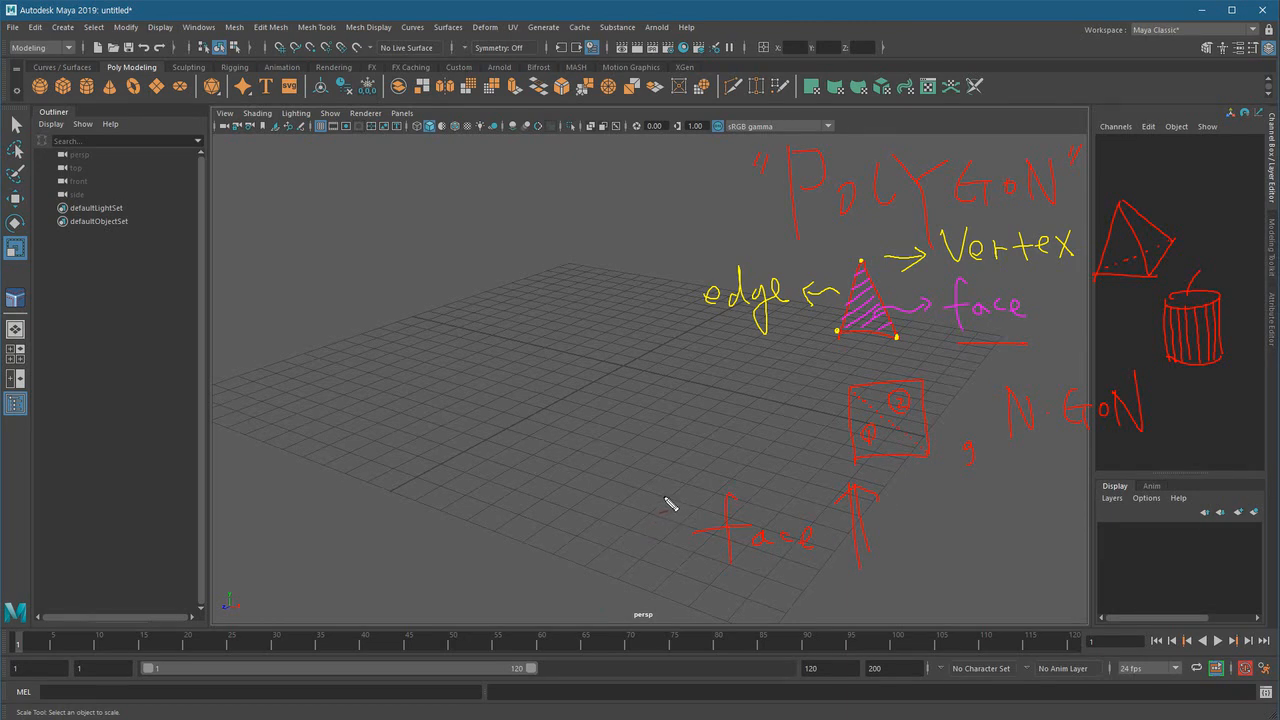
{"action": "left_click_drag", "start_coordinate": [660, 514], "coordinate": [670, 508]}
{"action": "key", "text": "Escape"}
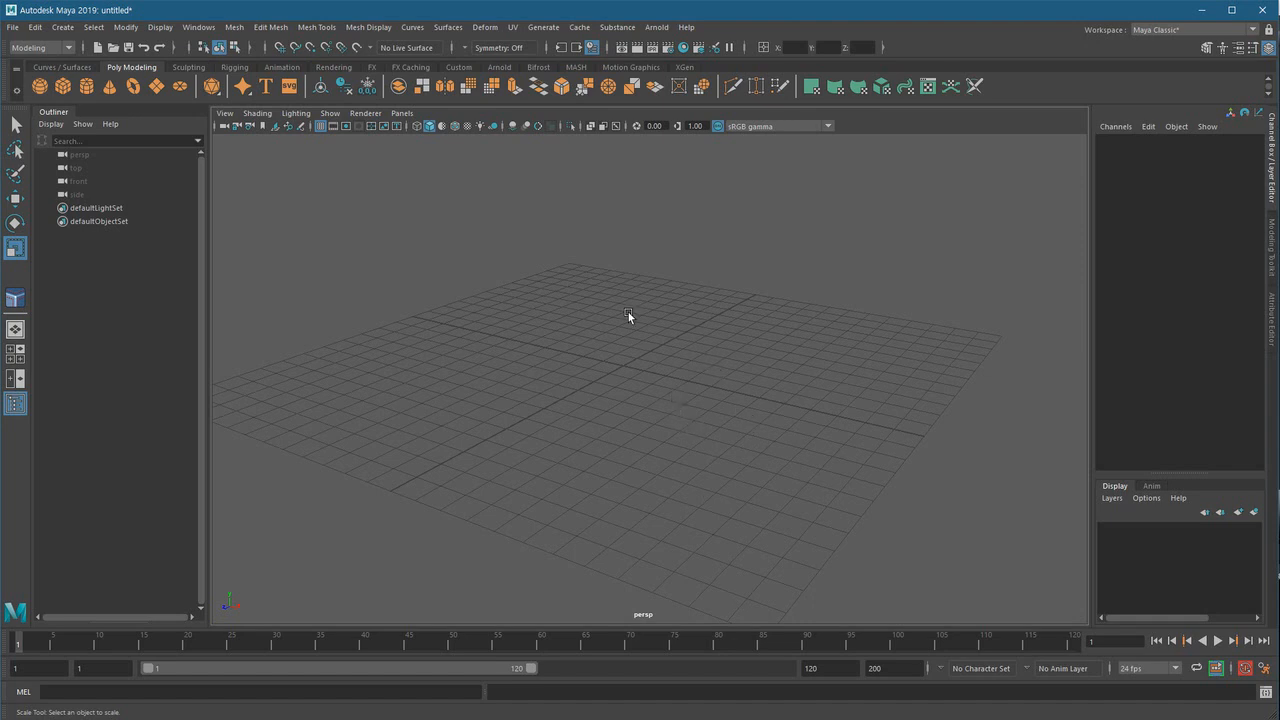
- Create a polygon plane at the origin
{"action": "right_click_drag", "start_coordinate": [662, 316], "coordinate": [585, 289], "text": "shift"}
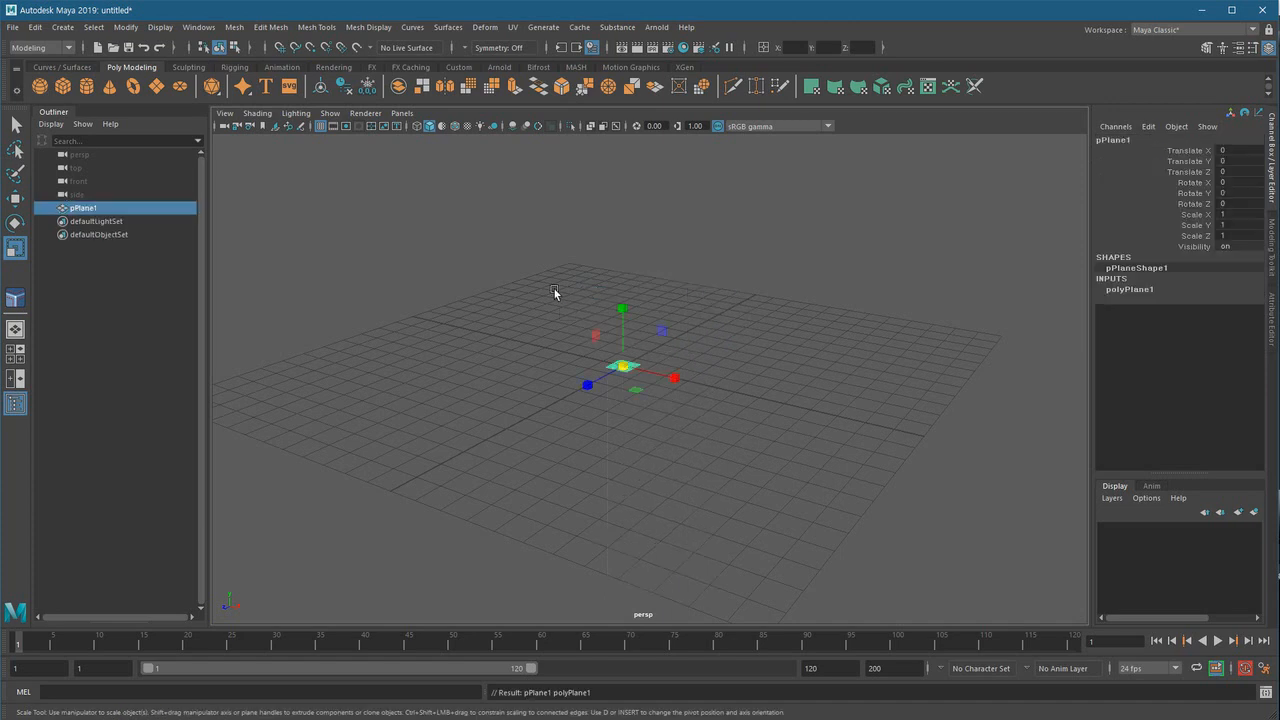
{"action": "scroll", "coordinate": [657, 414], "scroll_direction": "up", "scroll_amount": 5}
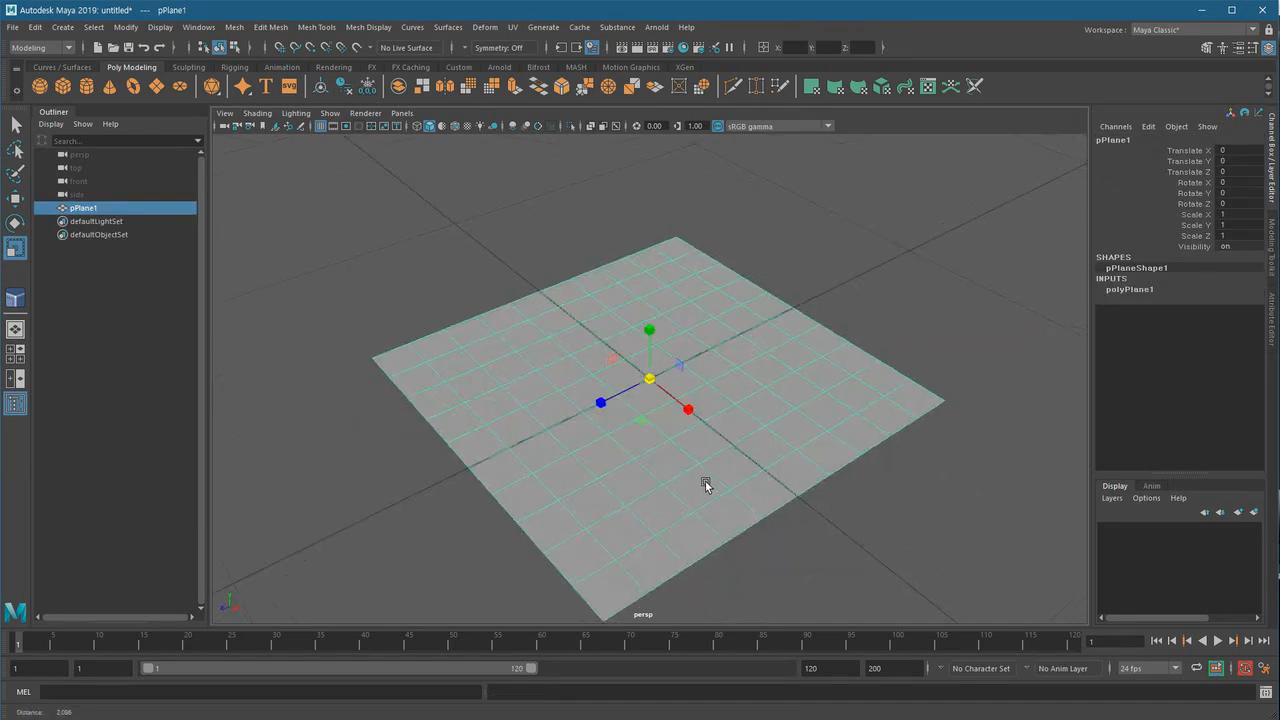
{"action": "scroll", "coordinate": [717, 483], "scroll_direction": "down", "scroll_amount": 2}
- Set the plane's width and height subdivisions to 1
{"action": "left_click", "coordinate": [1130, 290]}
{"action": "left_click_drag", "start_coordinate": [1222, 320], "coordinate": [1222, 331]}
{"action": "type", "text": "1"}
{"action": "key", "text": "Return"}
{"action": "left_click", "coordinate": [917, 493]}
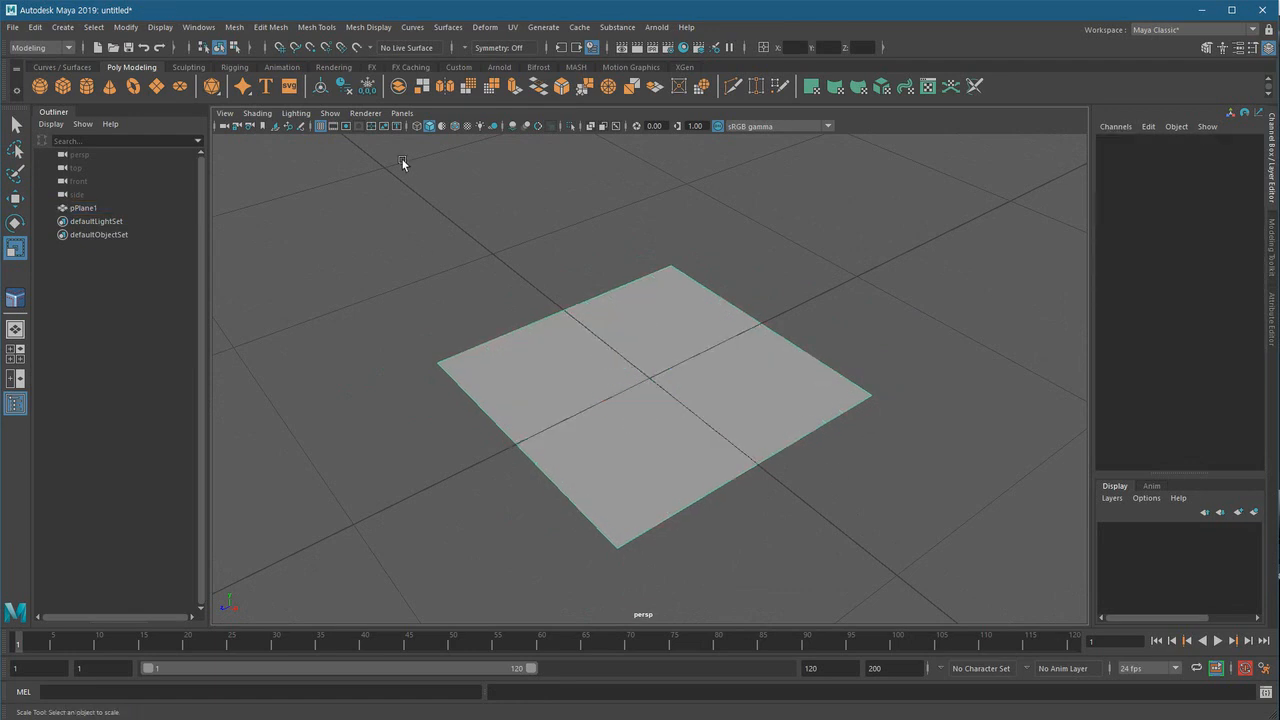
- Hide the grid in the perspective viewport
{"action": "left_click", "coordinate": [321, 127]}
{"action": "scroll", "coordinate": [568, 420], "scroll_direction": "down", "scroll_amount": 2}
{"action": "left_click_drag", "start_coordinate": [570, 423], "coordinate": [613, 433], "text": "alt"}
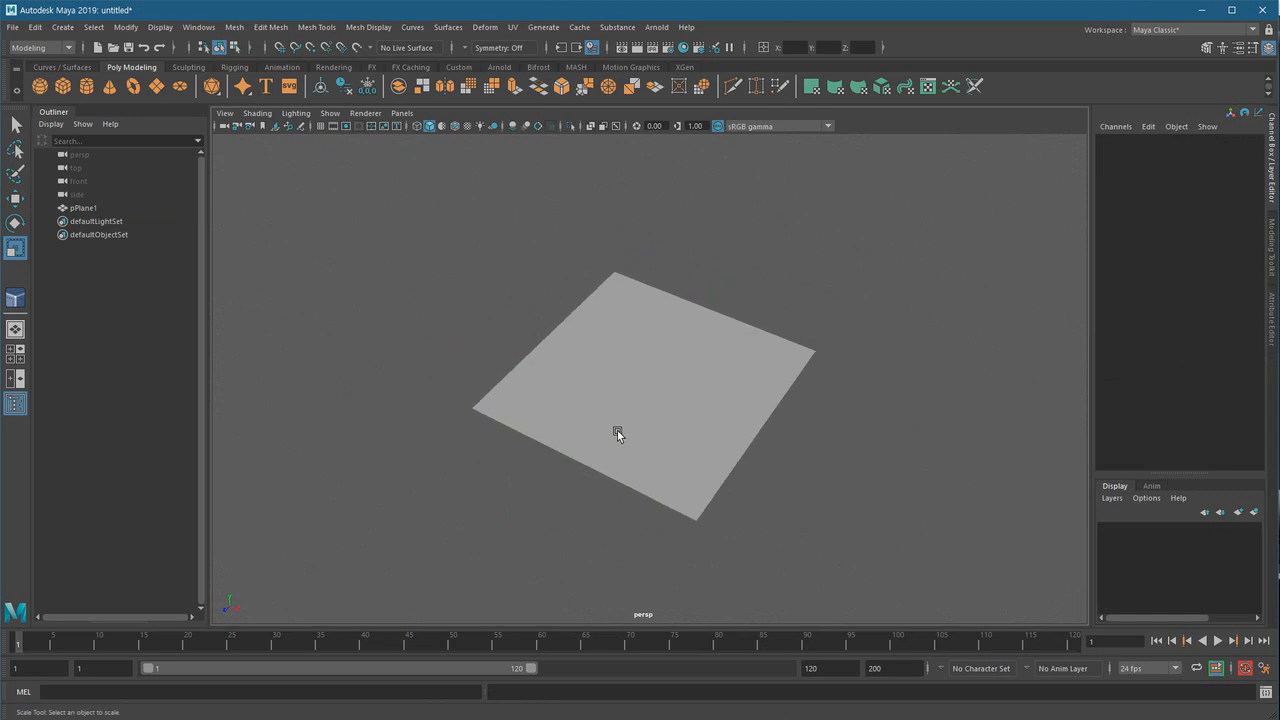
- Switch the plane to face mode and select its single face
{"action": "left_click", "coordinate": [613, 430]}
{"action": "left_click_drag", "start_coordinate": [563, 486], "coordinate": [703, 485], "text": "alt"}
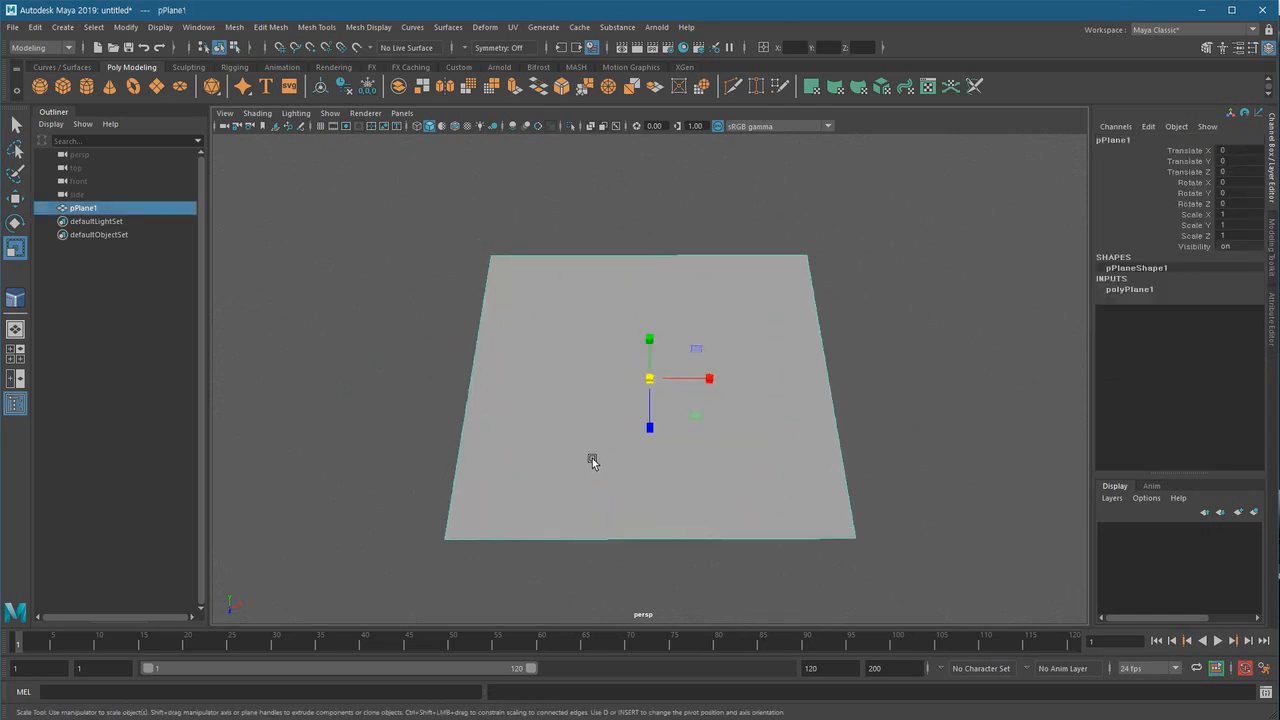
{"action": "left_click_drag", "start_coordinate": [628, 433], "coordinate": [586, 462], "text": "alt"}
{"action": "right_click_drag", "start_coordinate": [731, 353], "coordinate": [733, 385]}
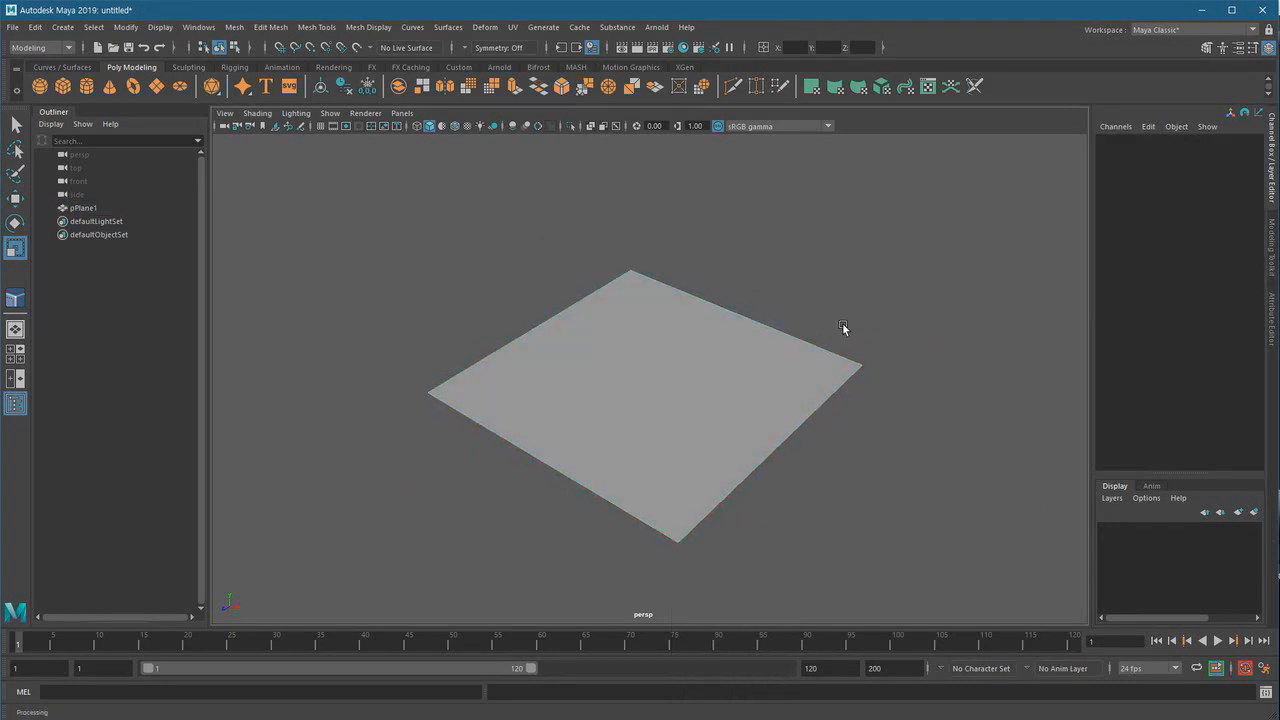
{"action": "left_click", "coordinate": [700, 389]}
{"action": "mouse_move", "coordinate": [640, 498]}
{"action": "left_mouse_down", "text": "alt"}
{"action": "mouse_move", "coordinate": [674, 405]}
{"action": "mouse_move", "coordinate": [645, 514]}
{"action": "left_mouse_up", "text": "alt"}
- Switch the plane to edge mode and select its four border edges one after another
{"action": "right_click_drag", "start_coordinate": [740, 287], "coordinate": [742, 212]}
{"action": "left_click", "coordinate": [731, 320]}
{"action": "left_click", "coordinate": [520, 340]}
{"action": "left_click", "coordinate": [563, 502]}
{"action": "left_click", "coordinate": [760, 510]}
- Switch the plane to vertex mode and box-select its corner vertices in turn
{"action": "right_click_drag", "start_coordinate": [697, 329], "coordinate": [564, 329]}
{"action": "left_click_drag", "start_coordinate": [600, 189], "coordinate": [1005, 425]}
{"action": "left_click_drag", "start_coordinate": [674, 597], "coordinate": [710, 636]}
{"action": "left_click_drag", "start_coordinate": [349, 344], "coordinate": [734, 486]}
{"action": "left_click", "coordinate": [456, 548]}
{"action": "scroll", "coordinate": [734, 486], "scroll_direction": "up", "scroll_amount": 1}
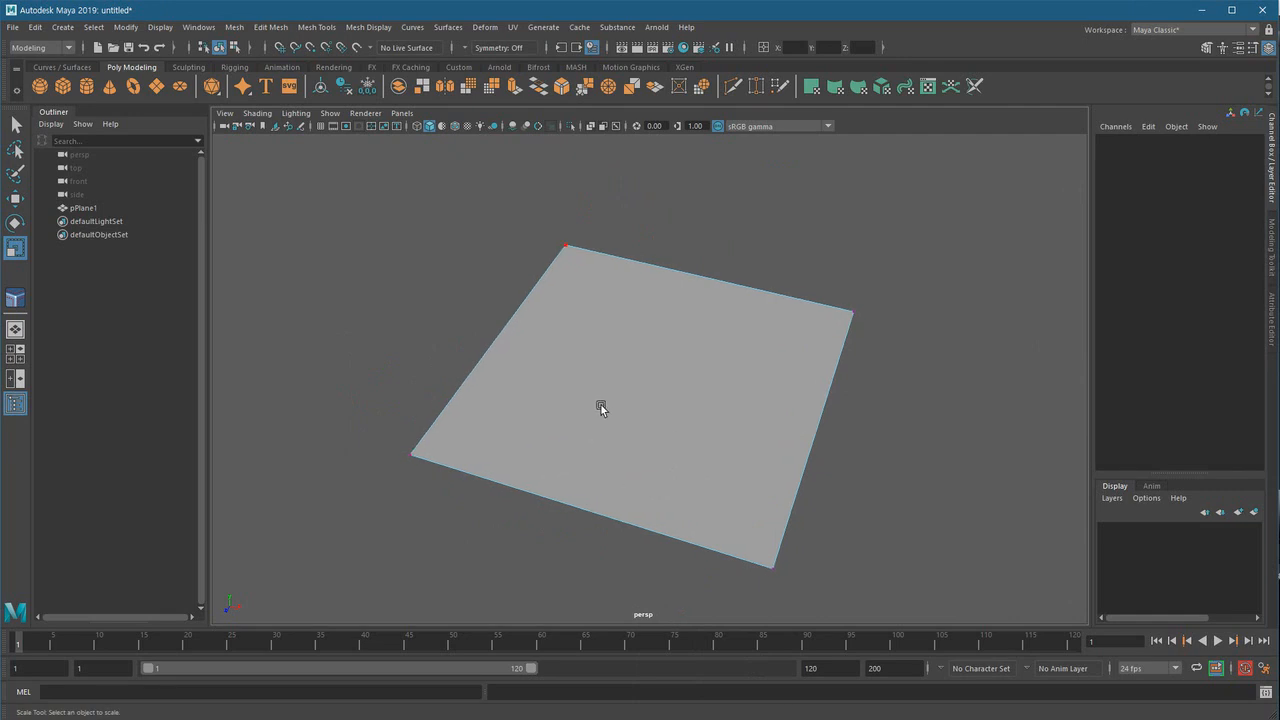
- Select the plane's face in face mode and its back edge in edge mode
{"action": "right_click", "coordinate": [715, 337]}
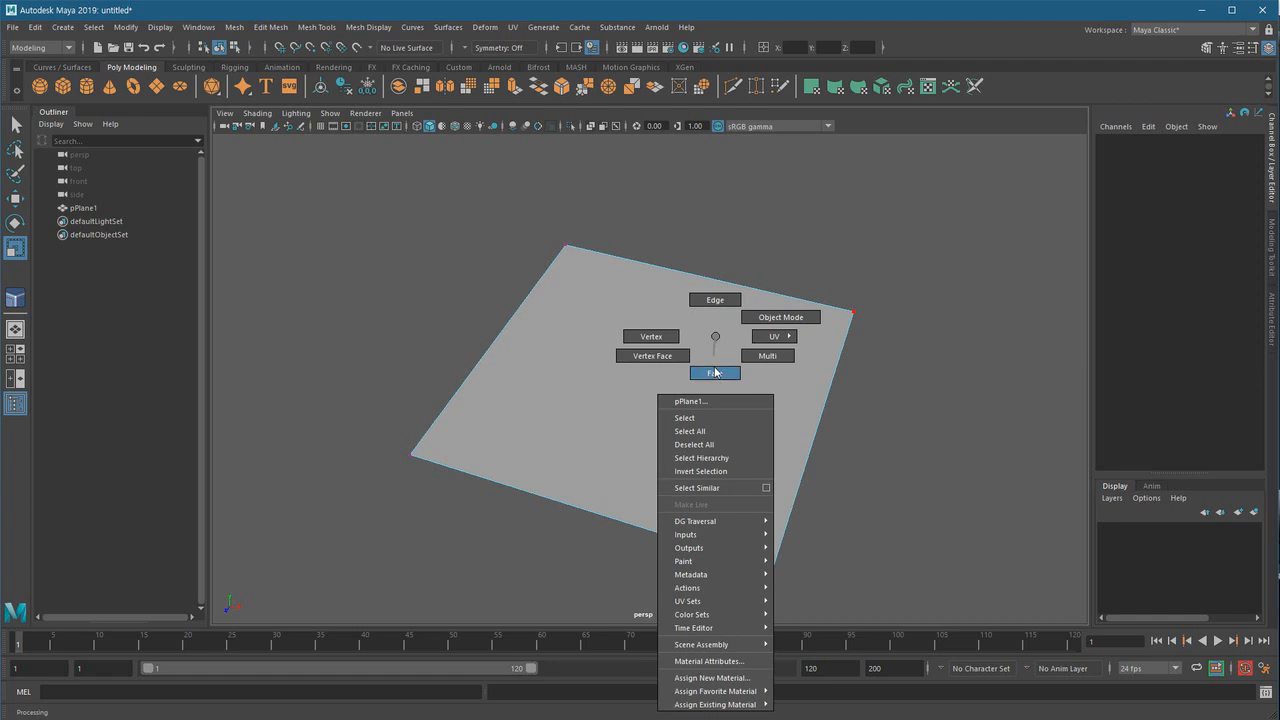
{"action": "left_click", "coordinate": [716, 381]}
{"action": "right_click_drag", "start_coordinate": [714, 380], "coordinate": [706, 262]}
{"action": "left_click", "coordinate": [706, 268]}
- Return the plane to vertex mode and select its right corner vertex with the Select tool
{"action": "right_click_drag", "start_coordinate": [700, 389], "coordinate": [630, 390]}
{"action": "left_click", "coordinate": [563, 244]}
{"action": "left_click", "coordinate": [852, 312]}
{"action": "middle_click_drag", "start_coordinate": [824, 436], "coordinate": [776, 432], "text": "alt"}
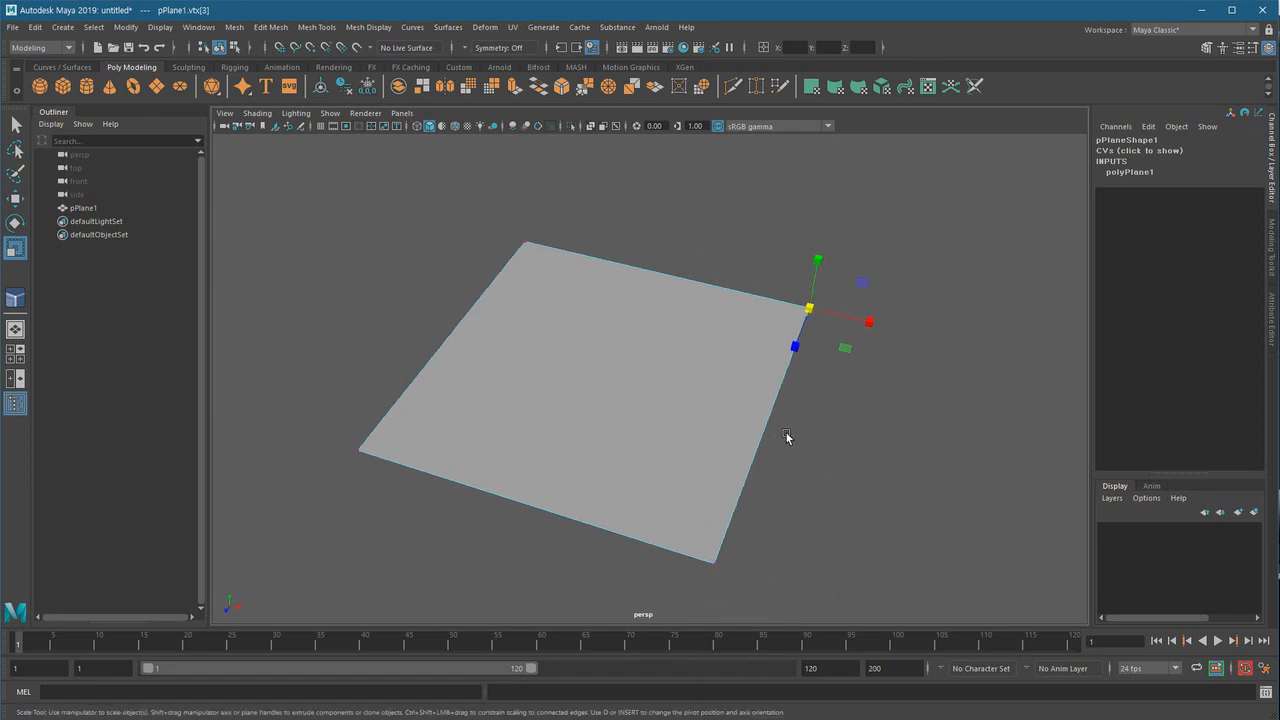
{"action": "left_click_drag", "start_coordinate": [776, 432], "coordinate": [794, 428], "text": "alt"}
{"action": "key", "text": "q"}
{"action": "left_click", "coordinate": [842, 408]}
{"action": "left_click_drag", "start_coordinate": [796, 257], "coordinate": [862, 365]}
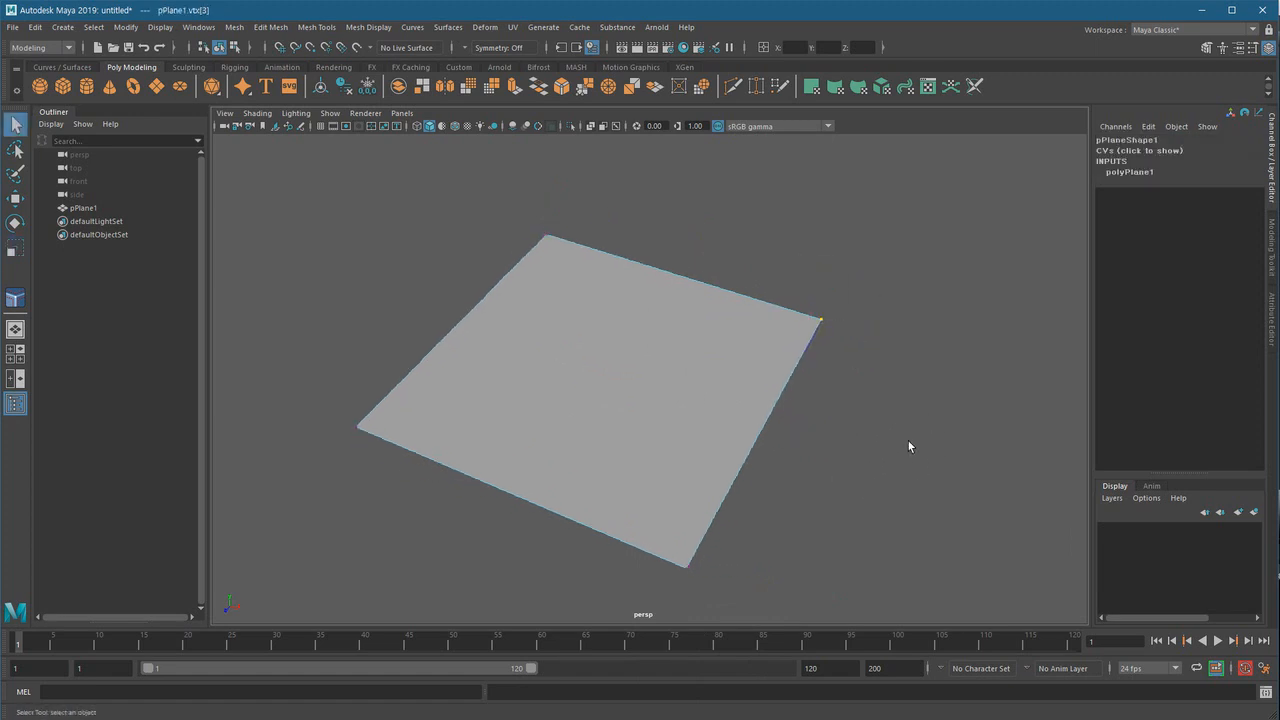
- Examine the CV coordinates of the plane's individual corner vertices
{"action": "left_click_drag", "start_coordinate": [923, 436], "coordinate": [843, 450], "text": "alt"}
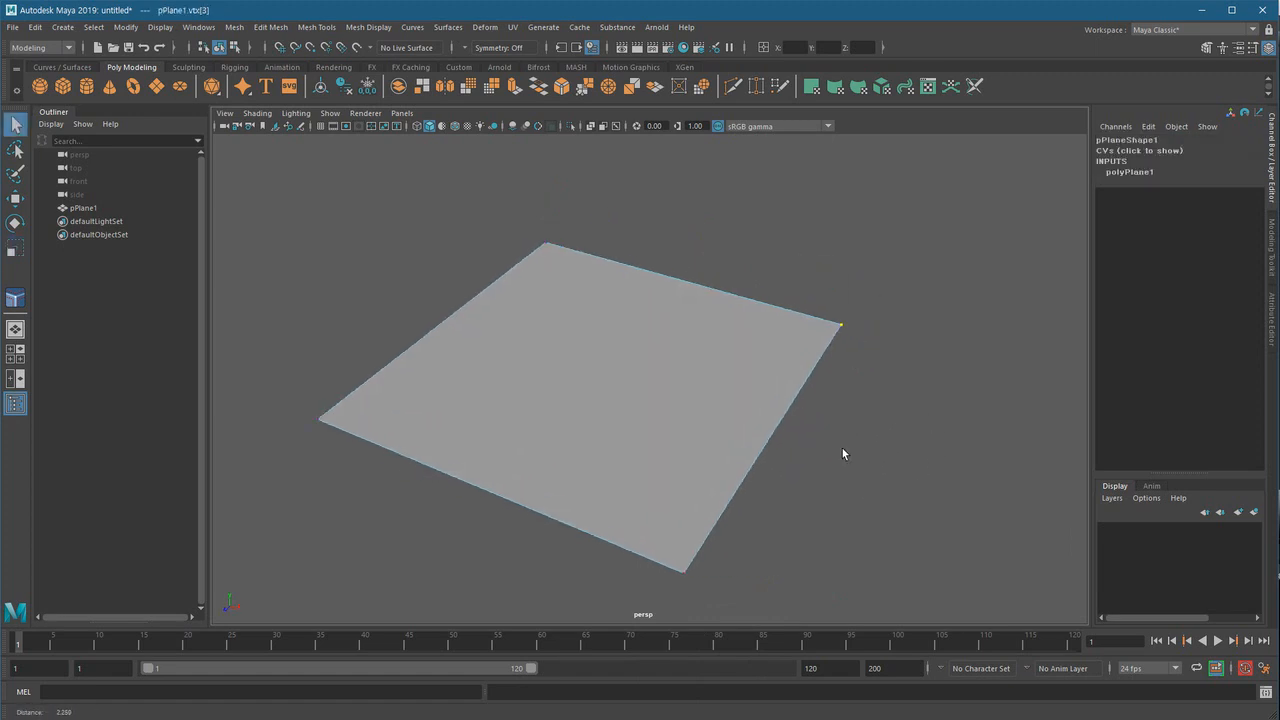
{"action": "left_click", "coordinate": [1132, 152]}
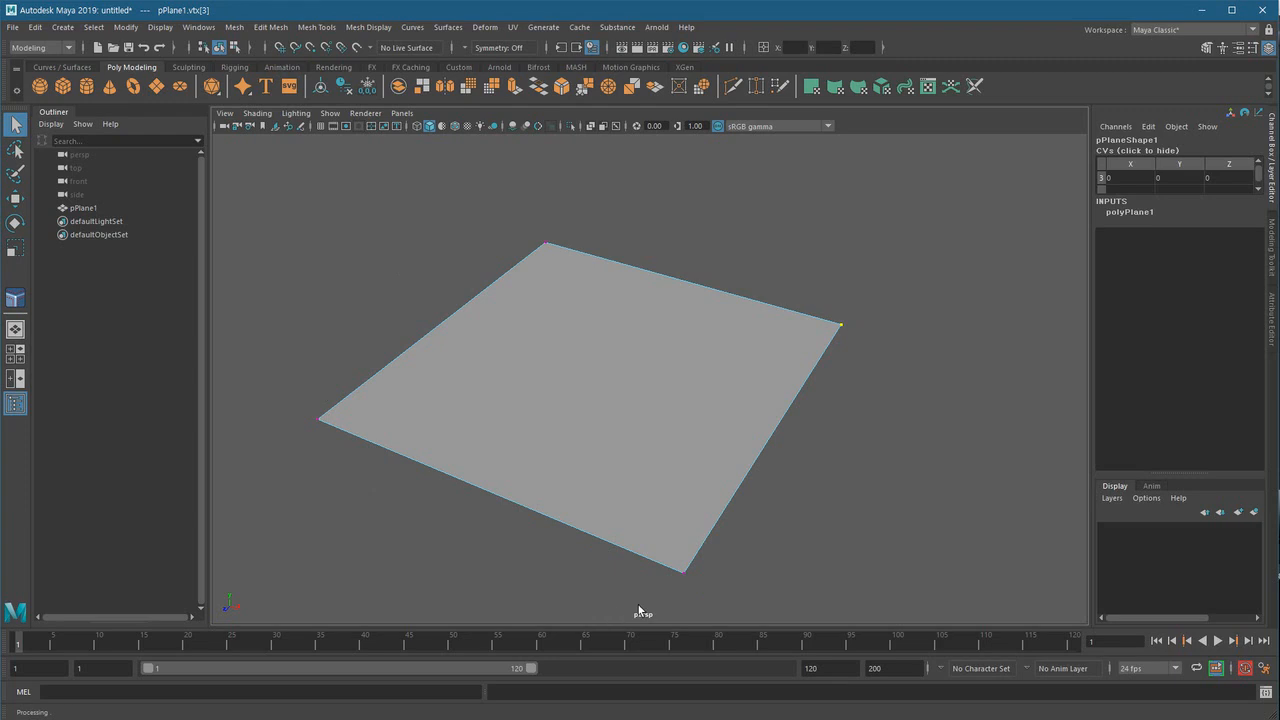
{"action": "left_click", "coordinate": [547, 240]}
{"action": "left_click_drag", "start_coordinate": [812, 288], "coordinate": [860, 341]}
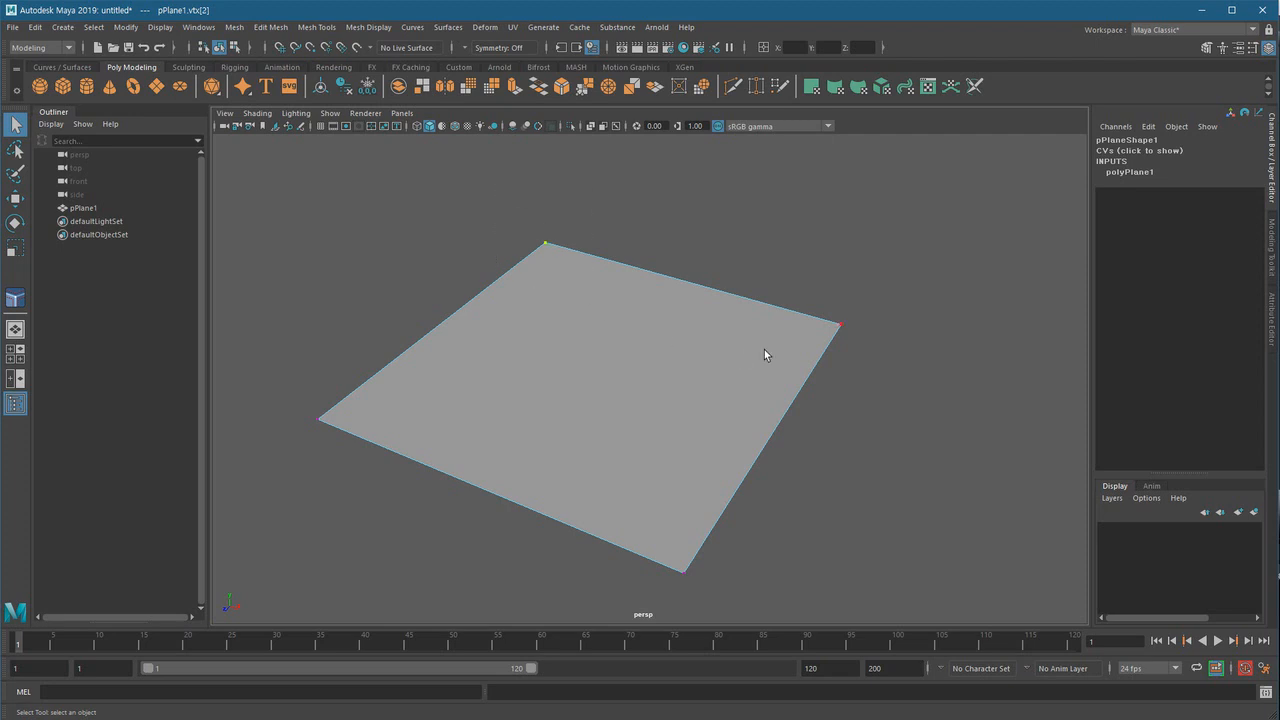
{"action": "left_click", "coordinate": [1128, 151]}
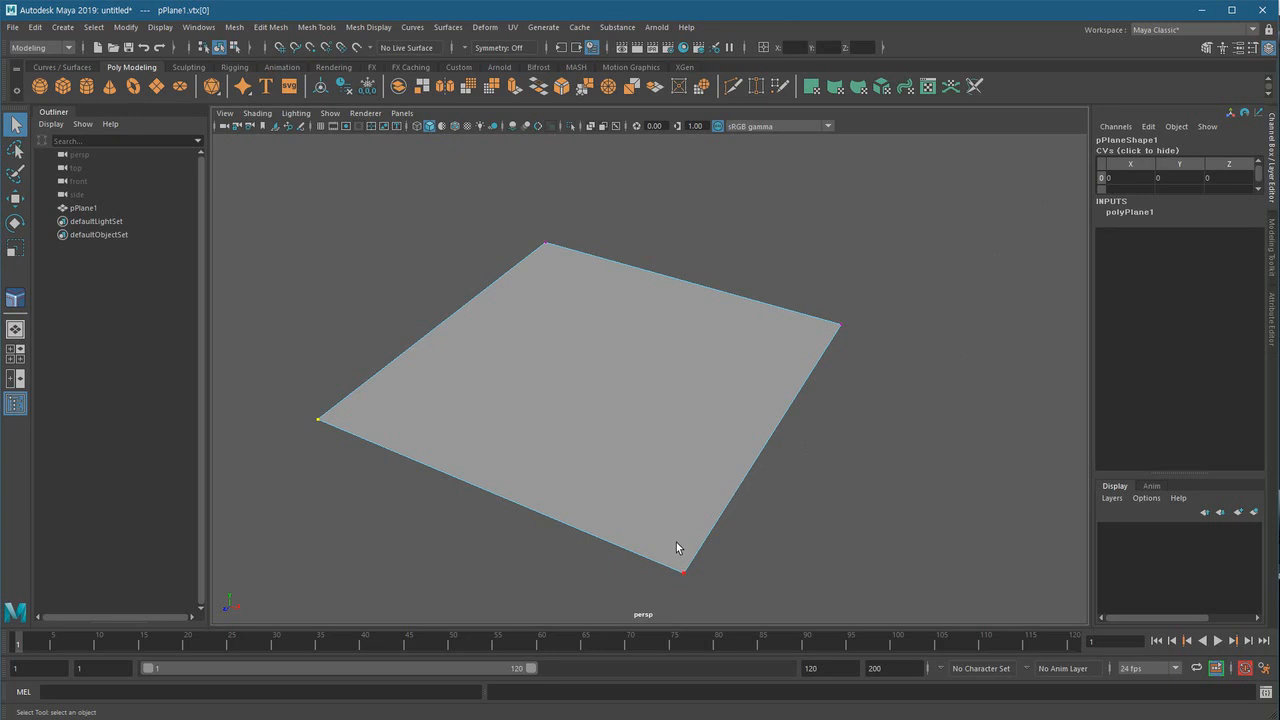
- Select individual corner vertices and all four together to list their CV coordinates
{"action": "left_click_drag", "start_coordinate": [344, 450], "coordinate": [347, 454]}
{"action": "left_click_drag", "start_coordinate": [796, 256], "coordinate": [864, 359]}
{"action": "left_click_drag", "start_coordinate": [791, 266], "coordinate": [892, 393]}
{"action": "left_click_drag", "start_coordinate": [634, 515], "coordinate": [708, 606]}
{"action": "scroll", "coordinate": [677, 409], "scroll_direction": "down", "scroll_amount": 3}
{"action": "left_click_drag", "start_coordinate": [367, 226], "coordinate": [925, 612]}
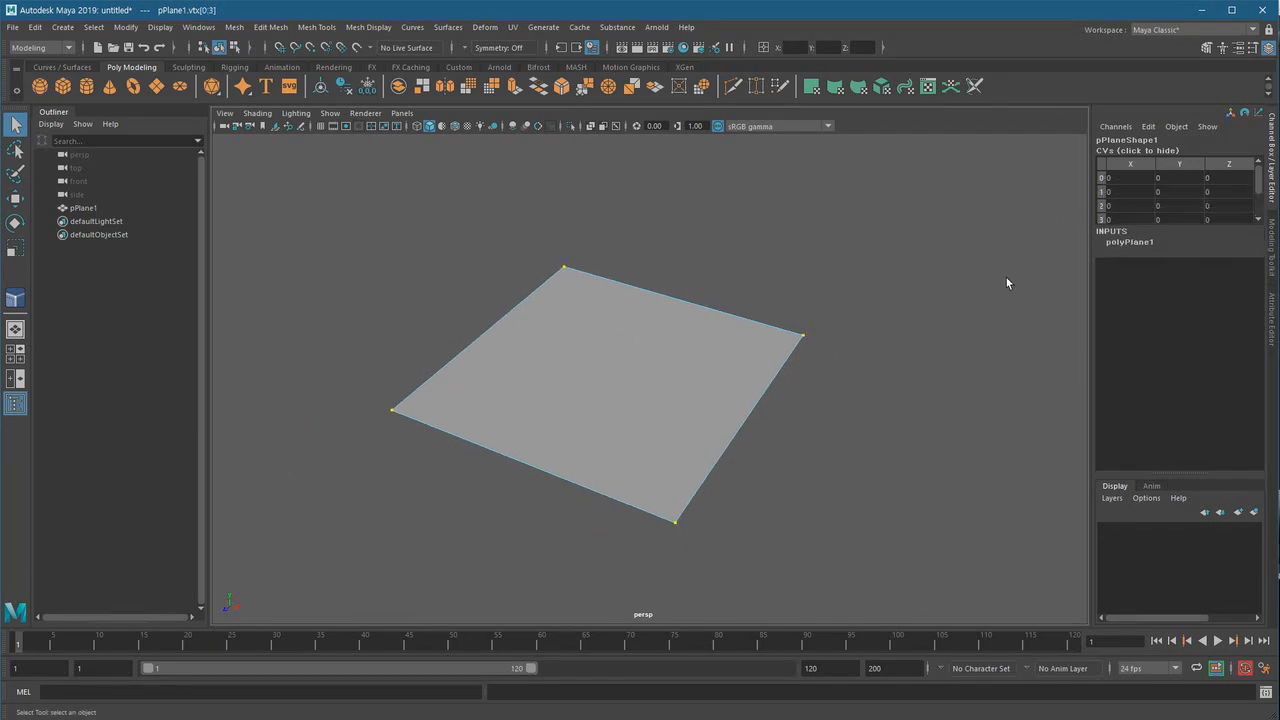
- Set the Y value of CV 1 in the plane's CV table to 0.5
{"action": "scroll", "coordinate": [853, 396], "scroll_direction": "up", "scroll_amount": 2}
{"action": "middle_click_drag", "start_coordinate": [853, 391], "coordinate": [857, 388], "text": "alt"}
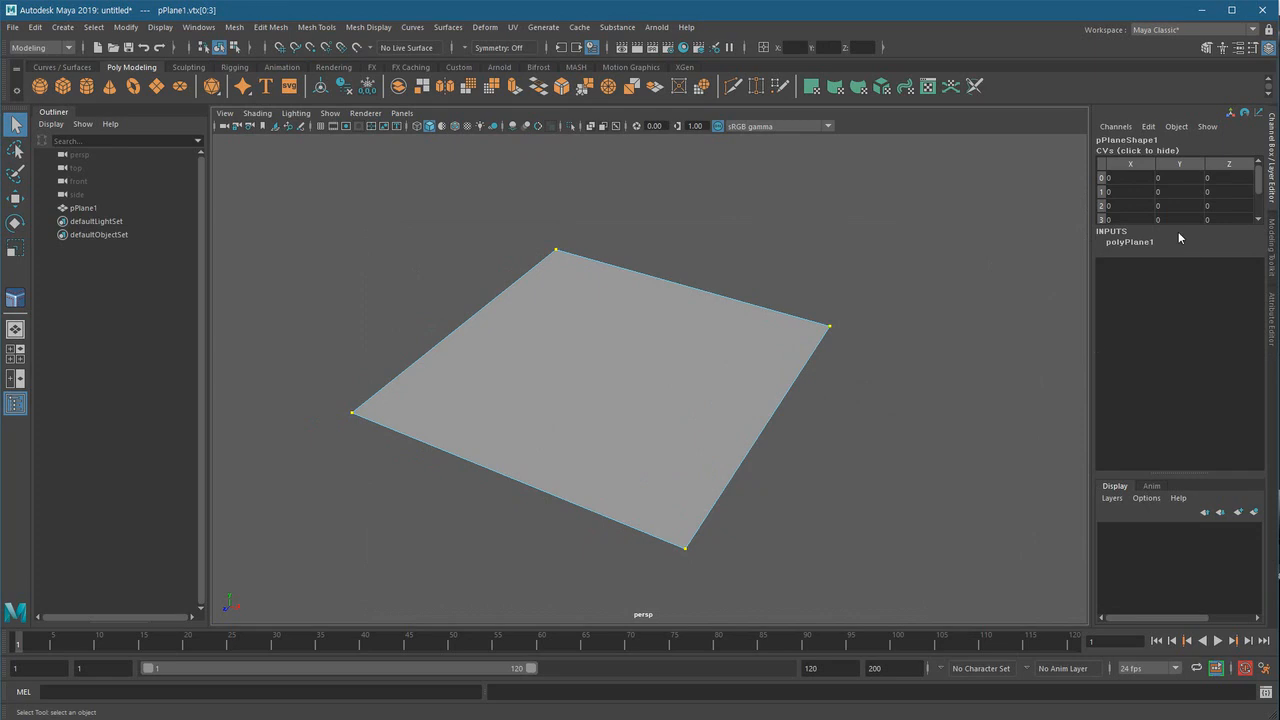
{"action": "key", "text": "ctrl+z"}
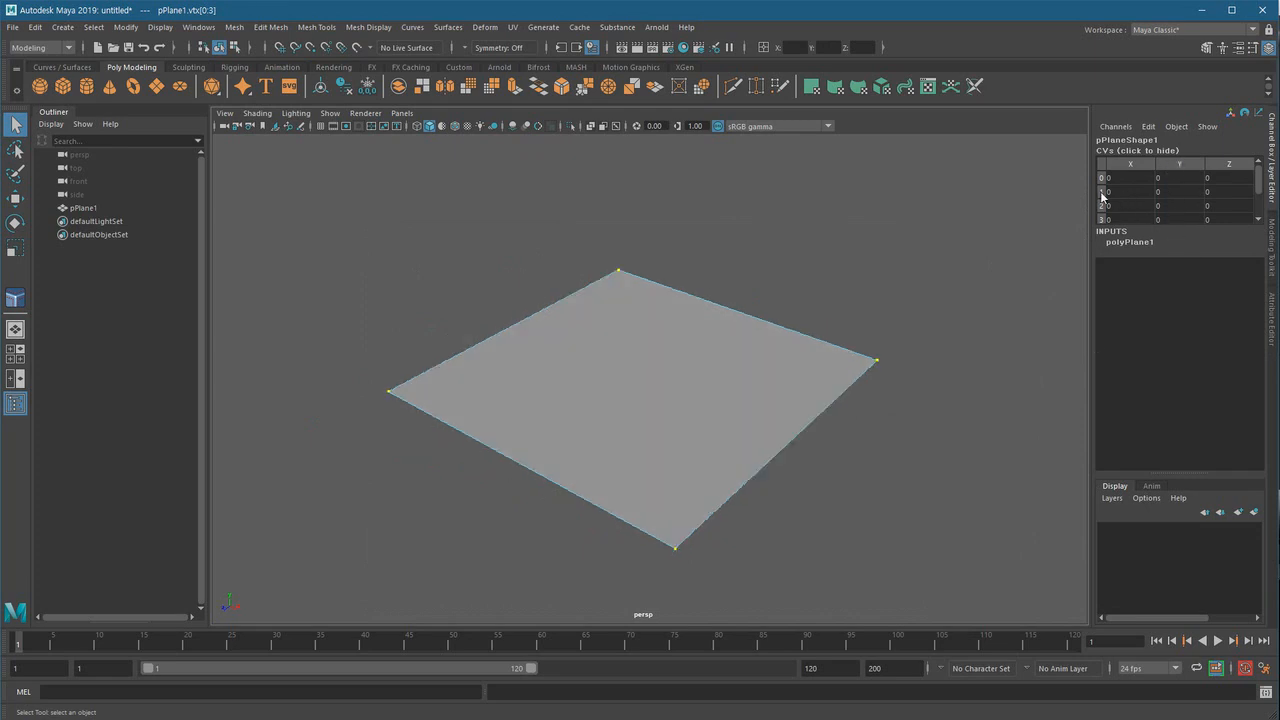
{"action": "double_click", "coordinate": [1170, 191]}
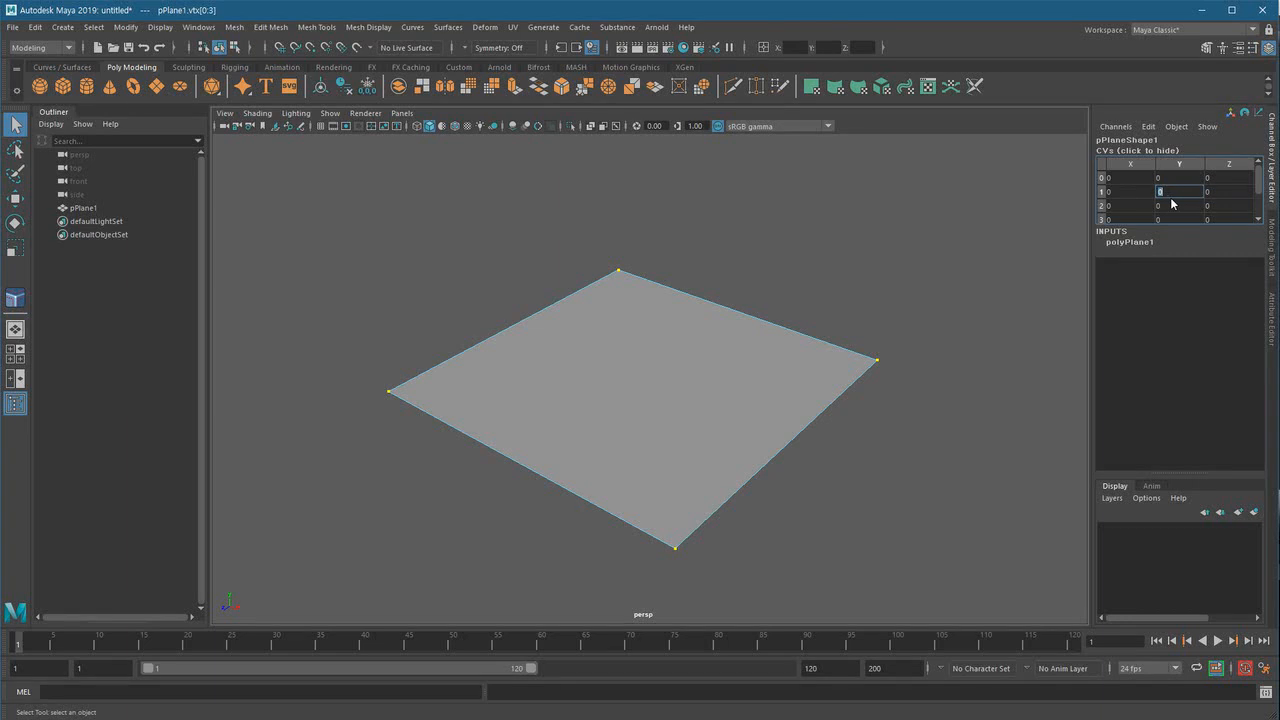
{"action": "type", "text": "0.5"}
{"action": "key", "text": "Return"}
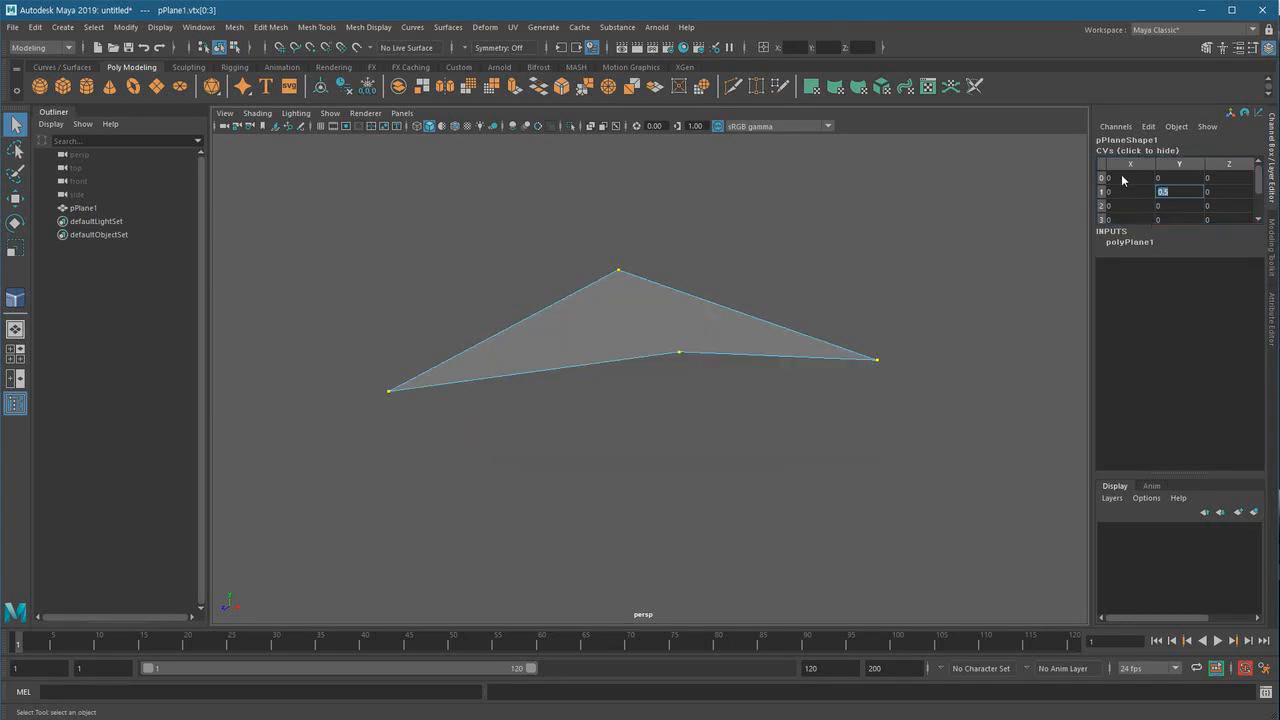
- Clear the selection, select only the plane's raised corner vertex and list its CV coordinates
{"action": "left_click_drag", "start_coordinate": [903, 377], "coordinate": [620, 448], "text": "alt"}
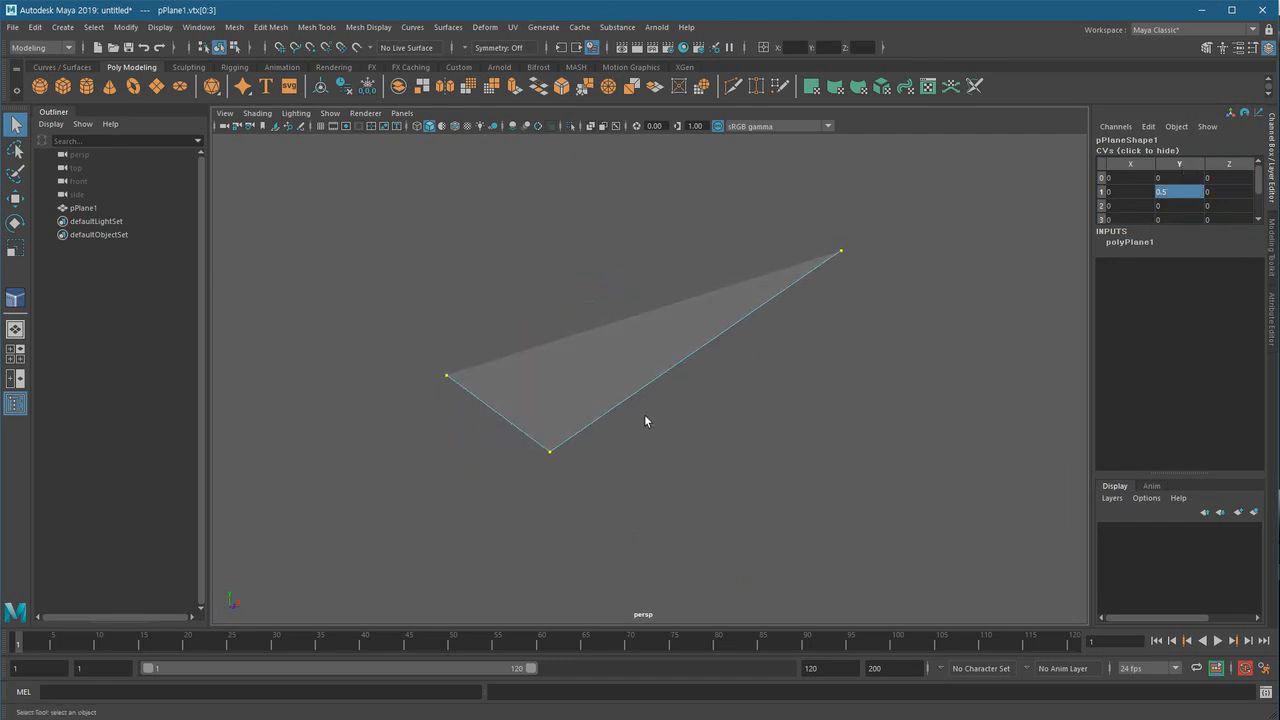
{"action": "left_click", "coordinate": [841, 400]}
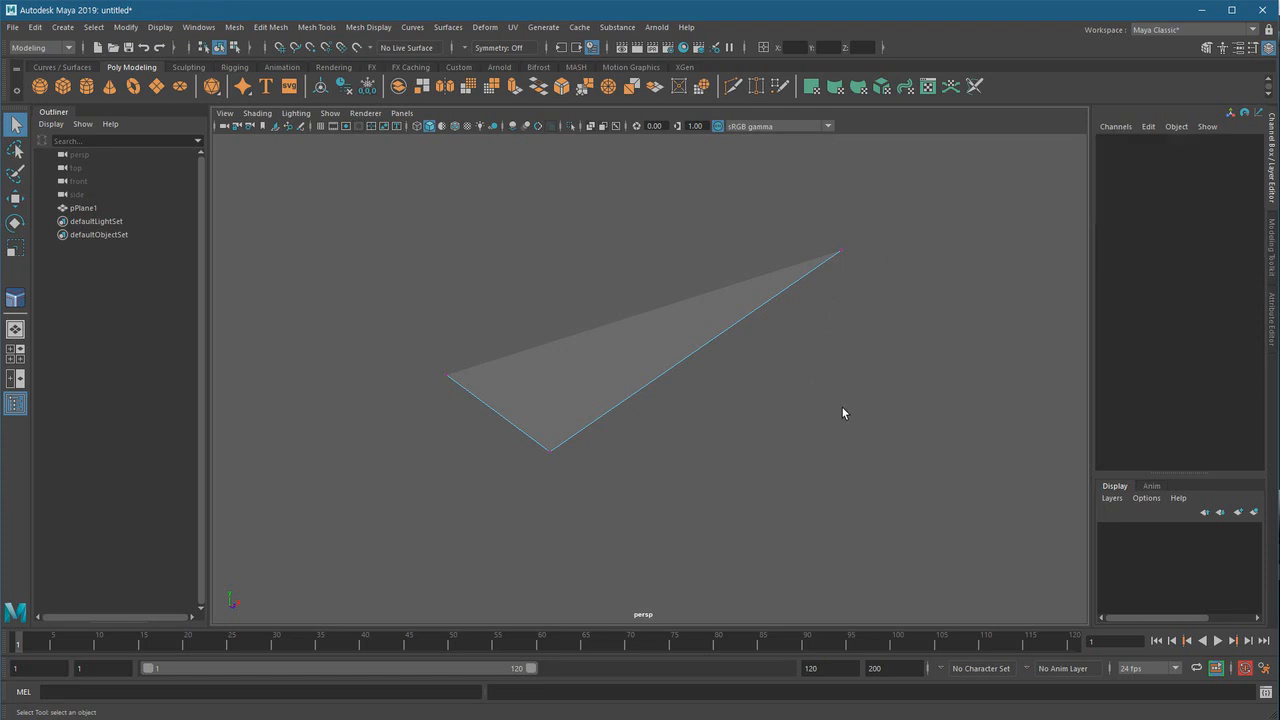
{"action": "left_click", "coordinate": [838, 246]}
{"action": "left_click", "coordinate": [1152, 151]}
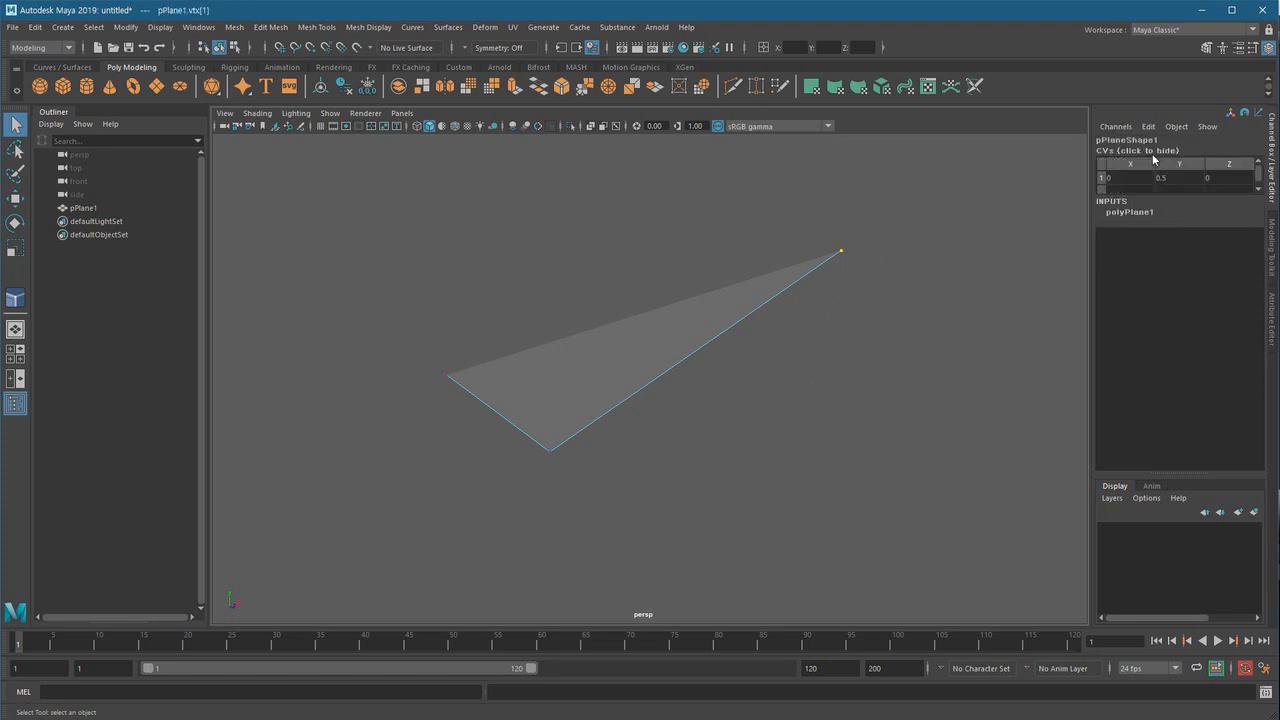
- Select corner vertex 2 of the plane and set its CV Y value to -0.25
{"action": "left_click_drag", "start_coordinate": [756, 385], "coordinate": [845, 457], "text": "alt"}
{"action": "scroll", "coordinate": [845, 457], "scroll_direction": "up", "scroll_amount": 1}
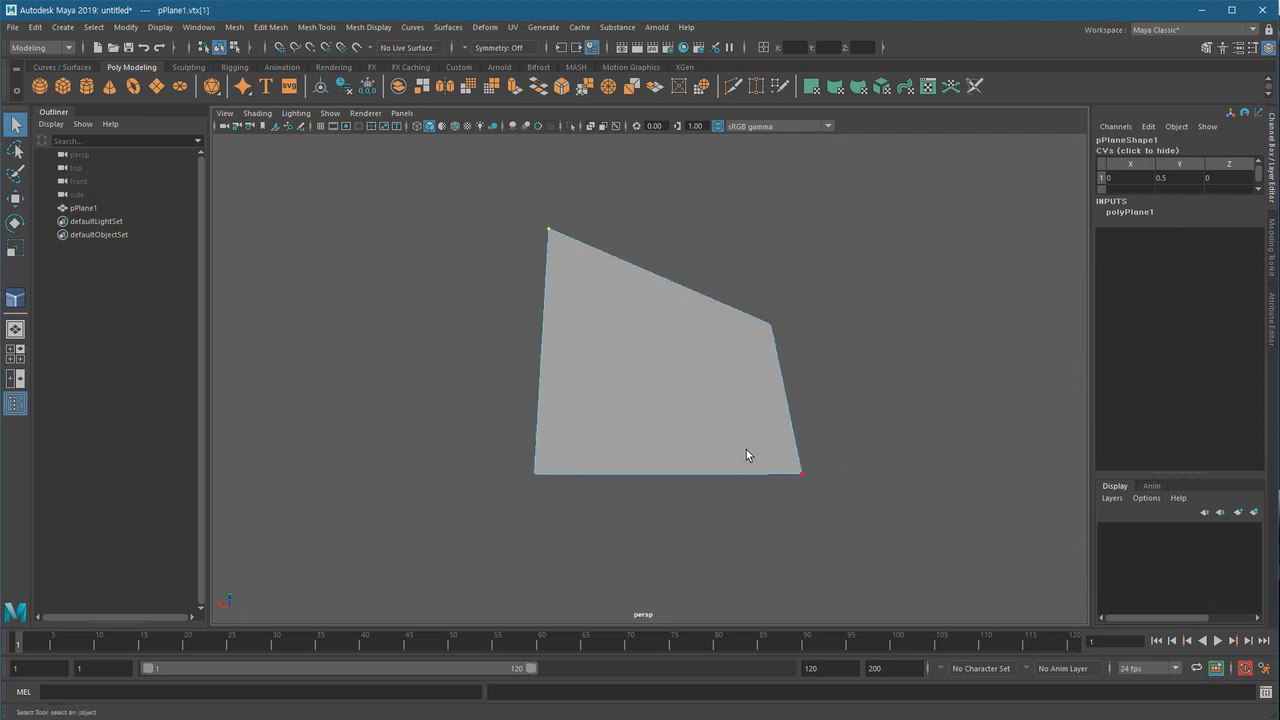
{"action": "left_click_drag", "start_coordinate": [856, 510], "coordinate": [979, 367], "text": "alt"}
{"action": "left_click", "coordinate": [1170, 177]}
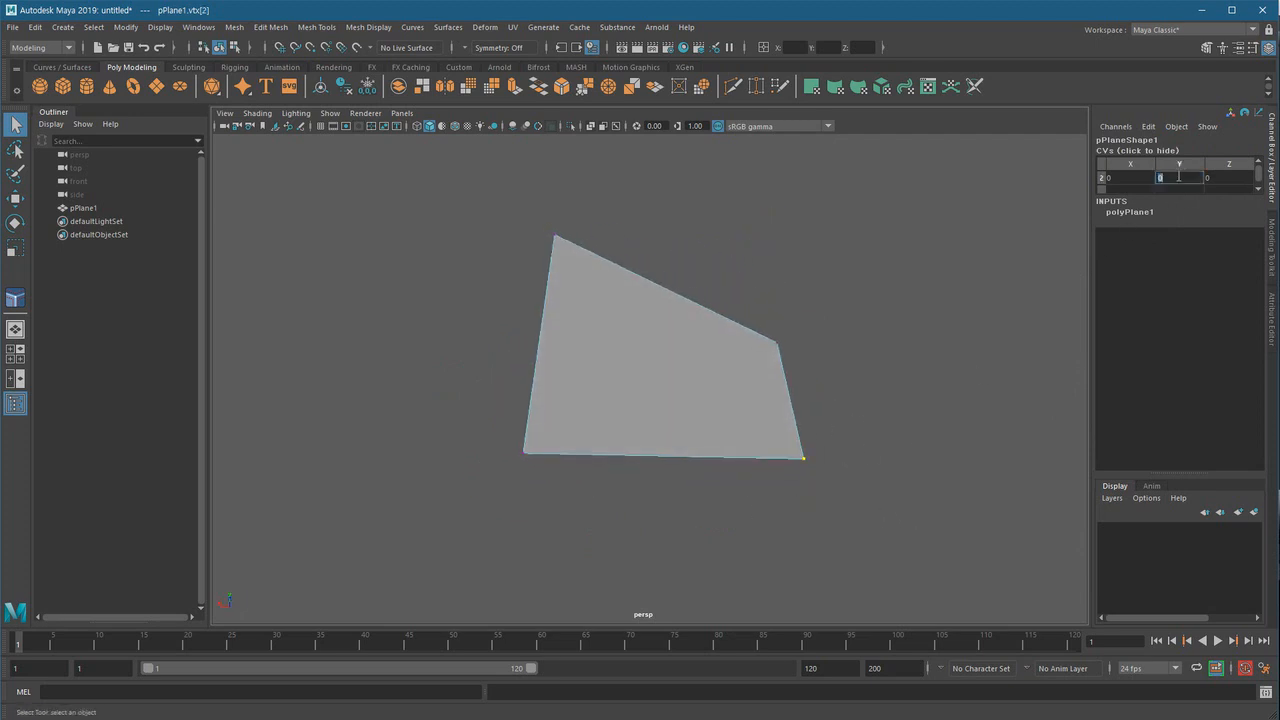
{"action": "type", "text": "-0.25"}
{"action": "key", "text": "Return"}
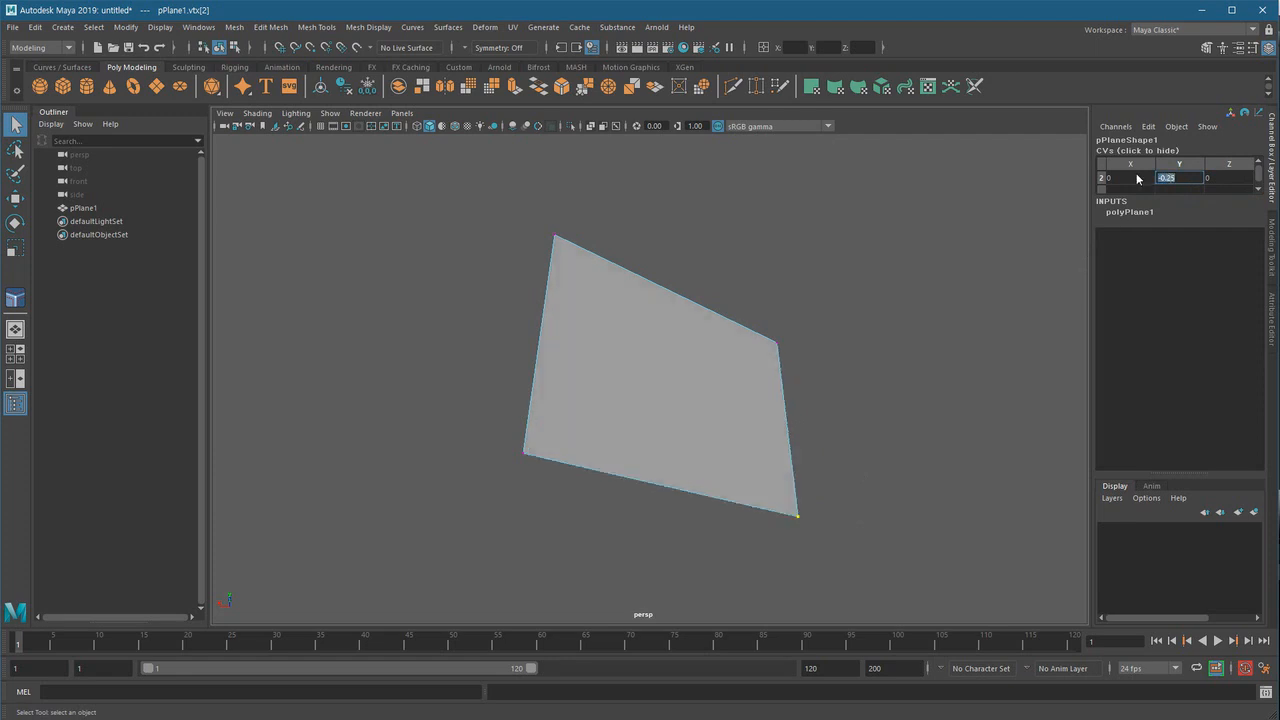
- Select corner vertex 0 of the plane and move it slightly down along the Y axis
{"action": "left_click_drag", "start_coordinate": [771, 463], "coordinate": [694, 423], "text": "alt"}
{"action": "right_click_drag", "start_coordinate": [694, 423], "coordinate": [646, 449], "text": "alt"}
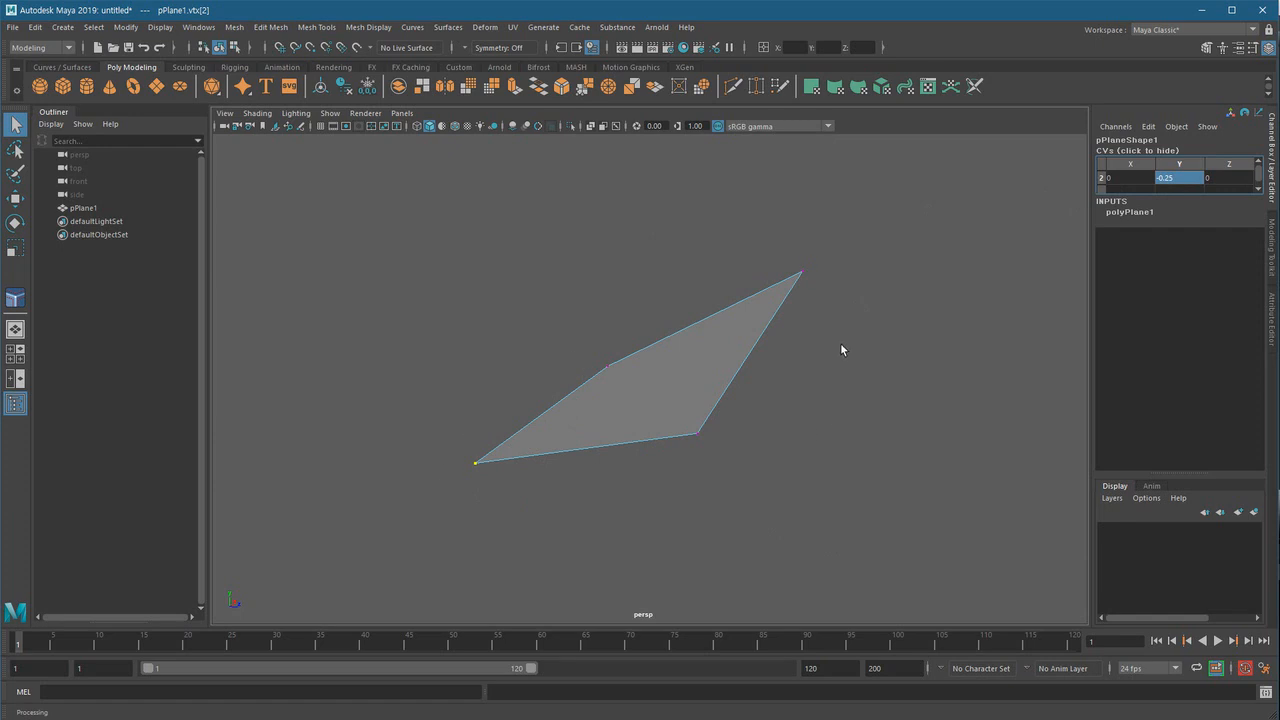
{"action": "left_click_drag", "start_coordinate": [710, 470], "coordinate": [815, 475], "text": "alt"}
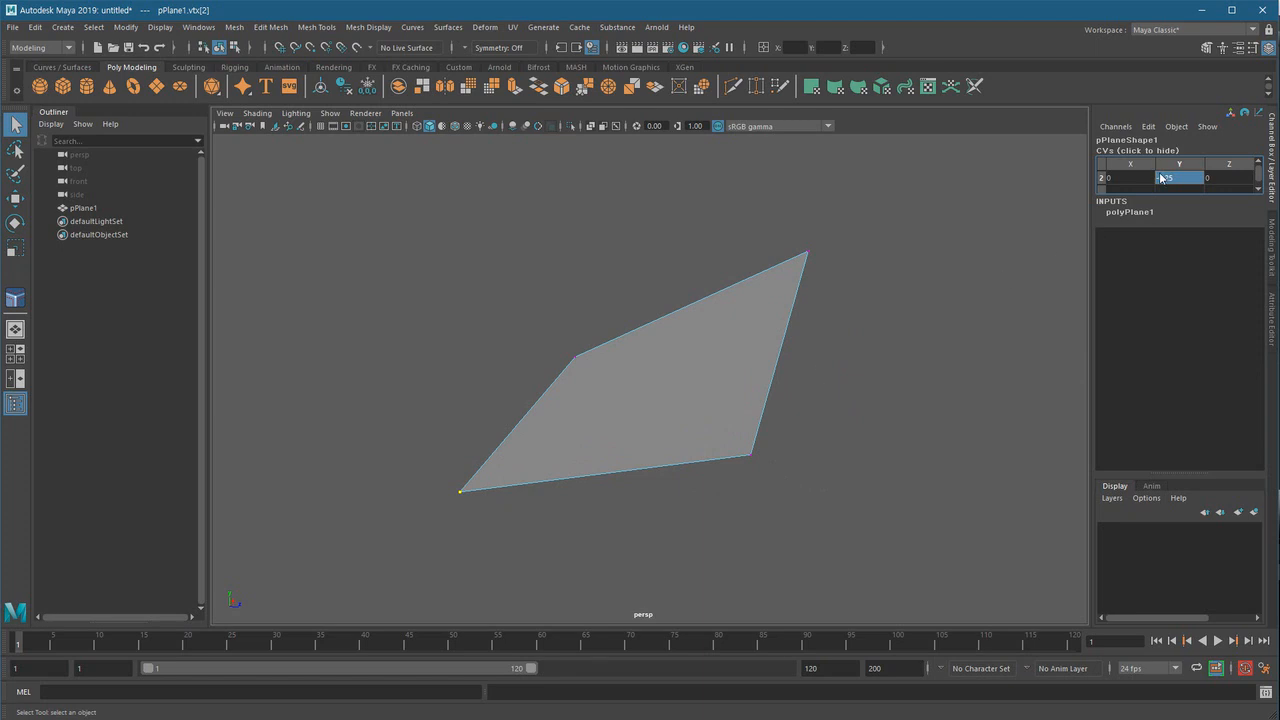
{"action": "left_click", "coordinate": [768, 508]}
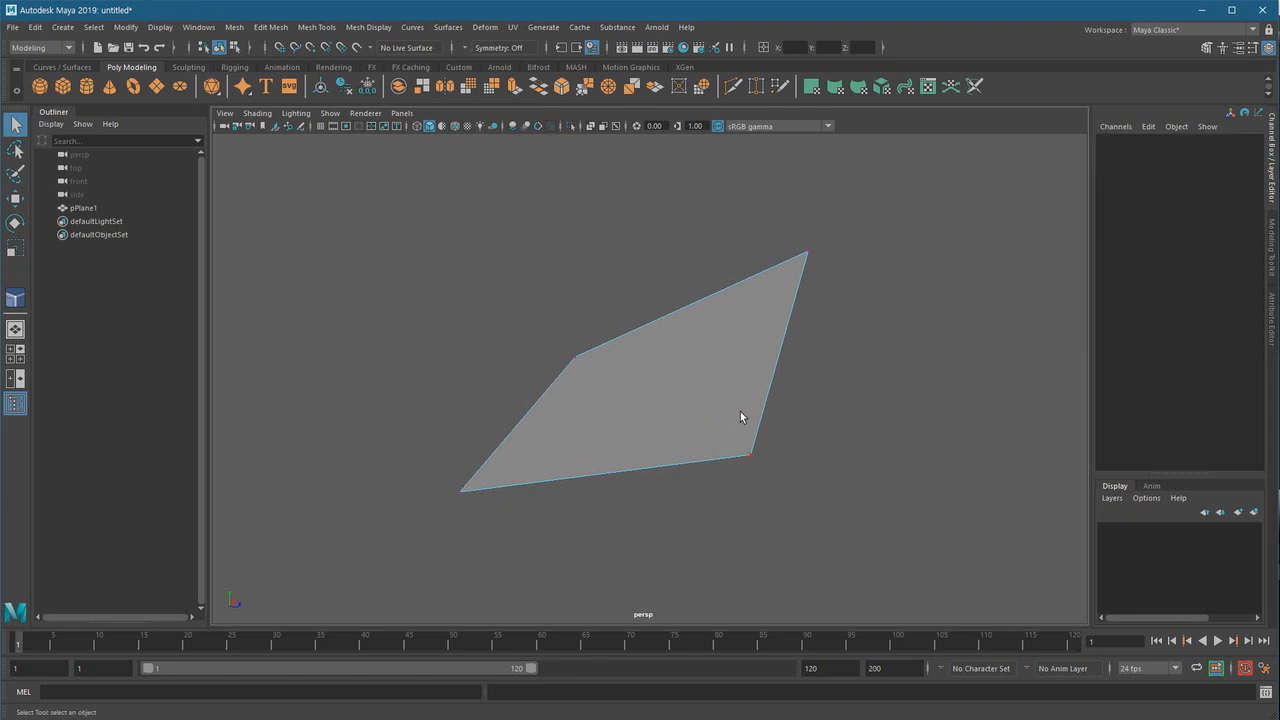
{"action": "left_click_drag", "start_coordinate": [743, 417], "coordinate": [800, 526]}
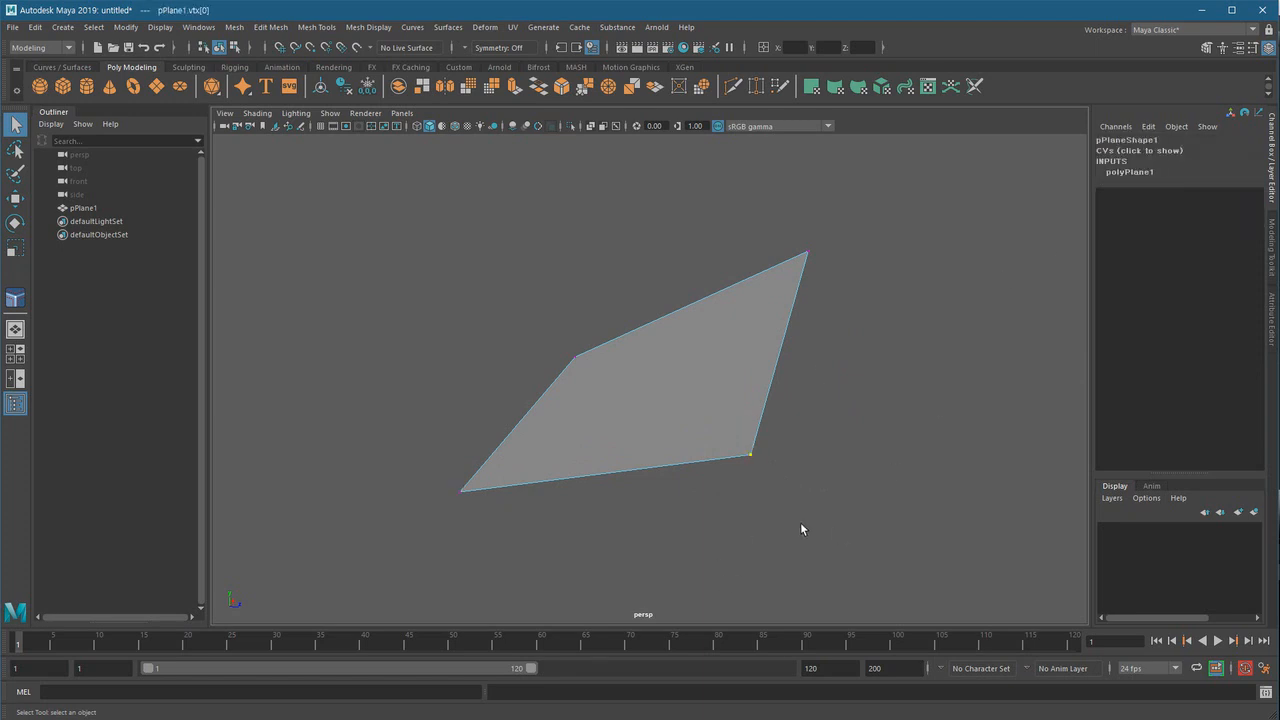
{"action": "key", "text": "w"}
{"action": "mouse_move", "coordinate": [751, 388]}
{"action": "left_mouse_down"}
{"action": "mouse_move", "coordinate": [746, 332]}
{"action": "mouse_move", "coordinate": [737, 400]}
{"action": "mouse_move", "coordinate": [744, 314]}
{"action": "mouse_move", "coordinate": [746, 402]}
{"action": "left_mouse_up"}
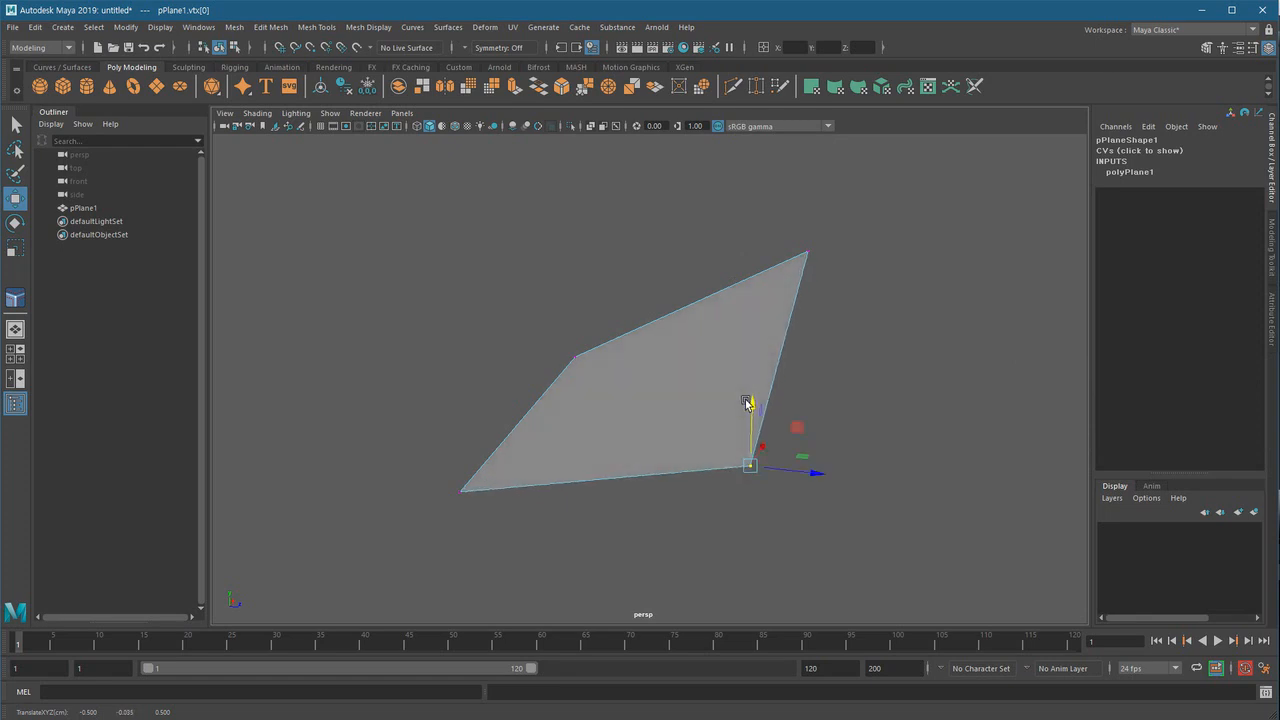
- Display the CV coordinates of vertex 0, shift the vertex along its axes and undo the last shift
{"action": "scroll", "coordinate": [745, 469], "scroll_direction": "down", "scroll_amount": 2}
{"action": "left_click_drag", "start_coordinate": [745, 469], "coordinate": [735, 499], "text": "alt"}
{"action": "left_click", "coordinate": [820, 532]}
{"action": "key", "text": "ctrl+z"}
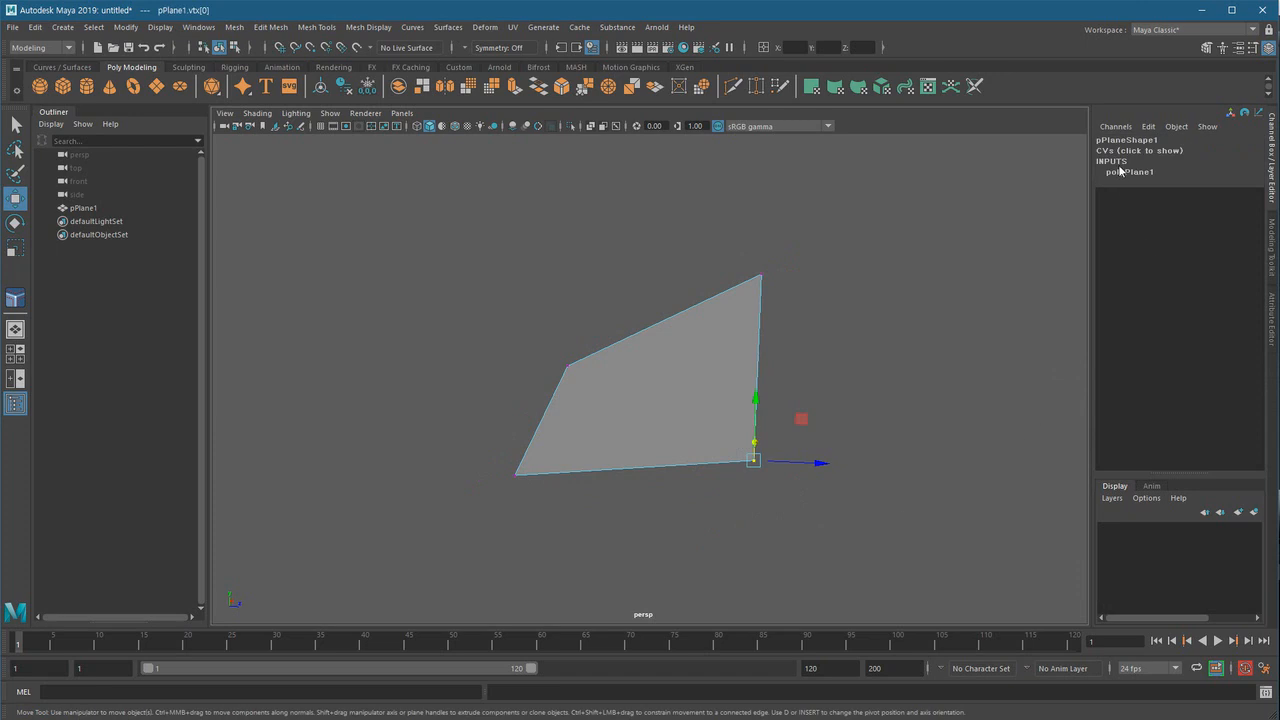
{"action": "left_click", "coordinate": [1125, 152]}
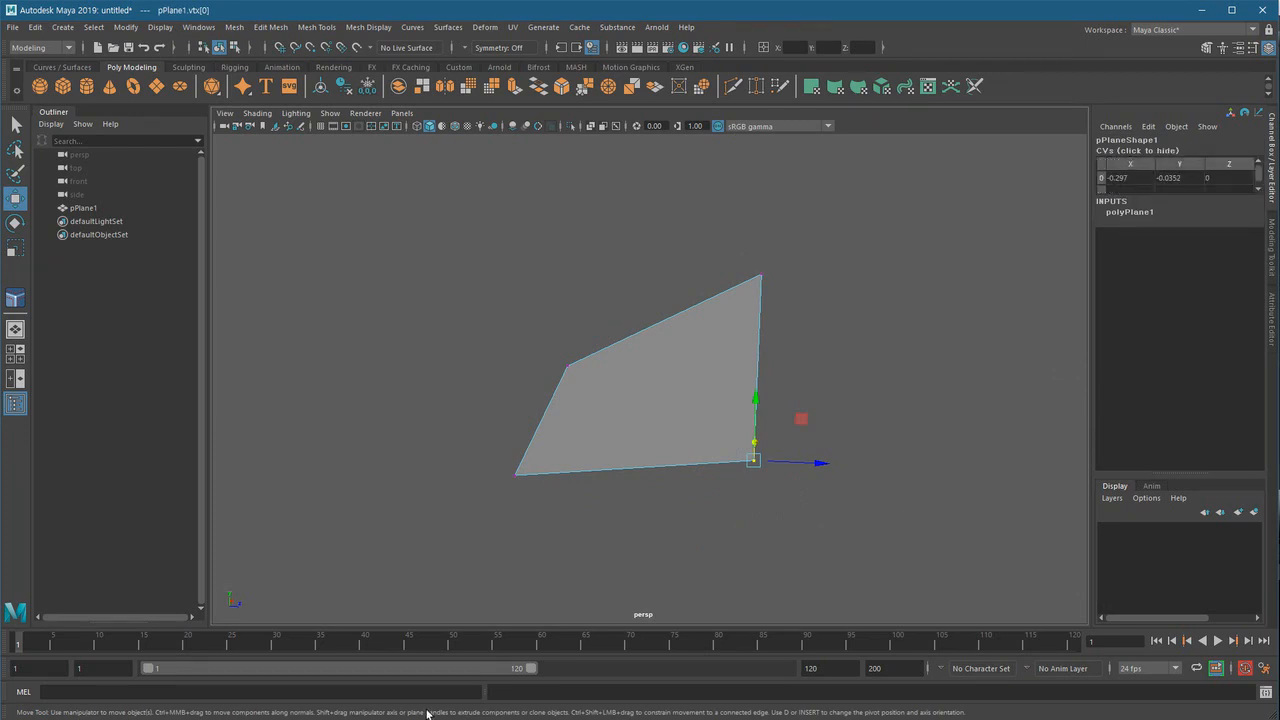
{"action": "left_click_drag", "start_coordinate": [817, 465], "coordinate": [847, 472]}
{"action": "left_click_drag", "start_coordinate": [783, 400], "coordinate": [787, 415]}
{"action": "mouse_move", "coordinate": [777, 477]}
{"action": "left_mouse_down"}
{"action": "mouse_move", "coordinate": [872, 497]}
{"action": "mouse_move", "coordinate": [749, 477]}
{"action": "mouse_move", "coordinate": [767, 460]}
{"action": "left_mouse_up"}
{"action": "key", "text": "ctrl+z"}
- Select all four vertices of the plane and move them together with the Move tool
{"action": "right_click_drag", "start_coordinate": [753, 526], "coordinate": [569, 546], "text": "alt"}
{"action": "left_click_drag", "start_coordinate": [569, 546], "coordinate": [705, 532], "text": "alt"}
{"action": "right_click_drag", "start_coordinate": [705, 532], "coordinate": [767, 529], "text": "alt"}
{"action": "left_click_drag", "start_coordinate": [767, 529], "coordinate": [780, 583], "text": "alt"}
{"action": "left_click_drag", "start_coordinate": [431, 240], "coordinate": [858, 596]}
{"action": "left_click_drag", "start_coordinate": [871, 420], "coordinate": [669, 494], "text": "alt"}
{"action": "left_click_drag", "start_coordinate": [655, 368], "coordinate": [710, 425]}
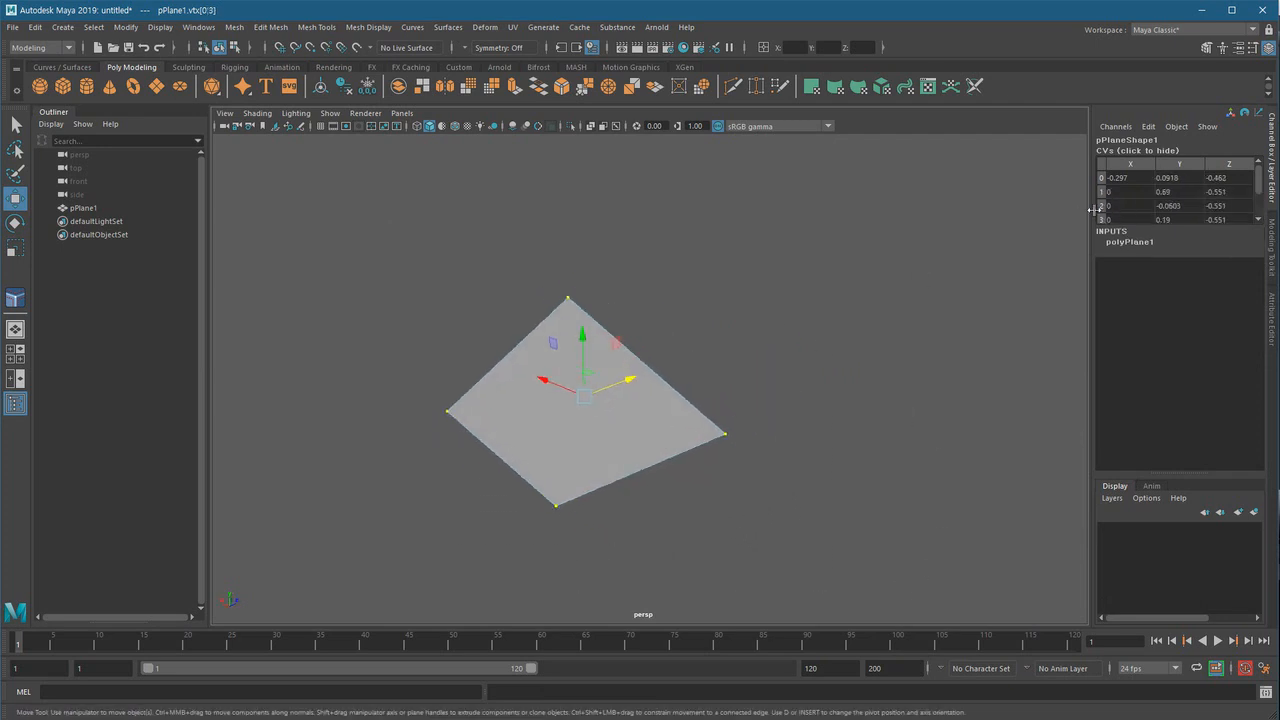
{"action": "scroll", "coordinate": [488, 411], "scroll_direction": "down", "scroll_amount": 1}
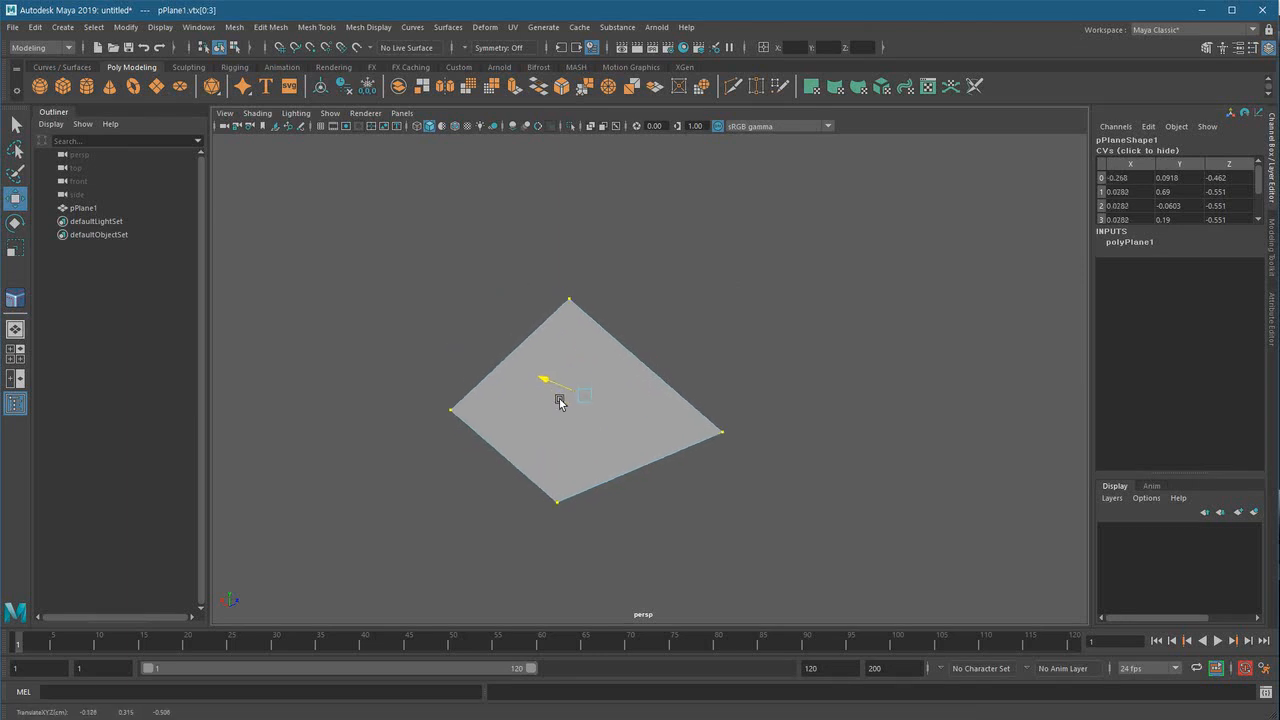
{"action": "left_click_drag", "start_coordinate": [582, 392], "coordinate": [500, 480]}
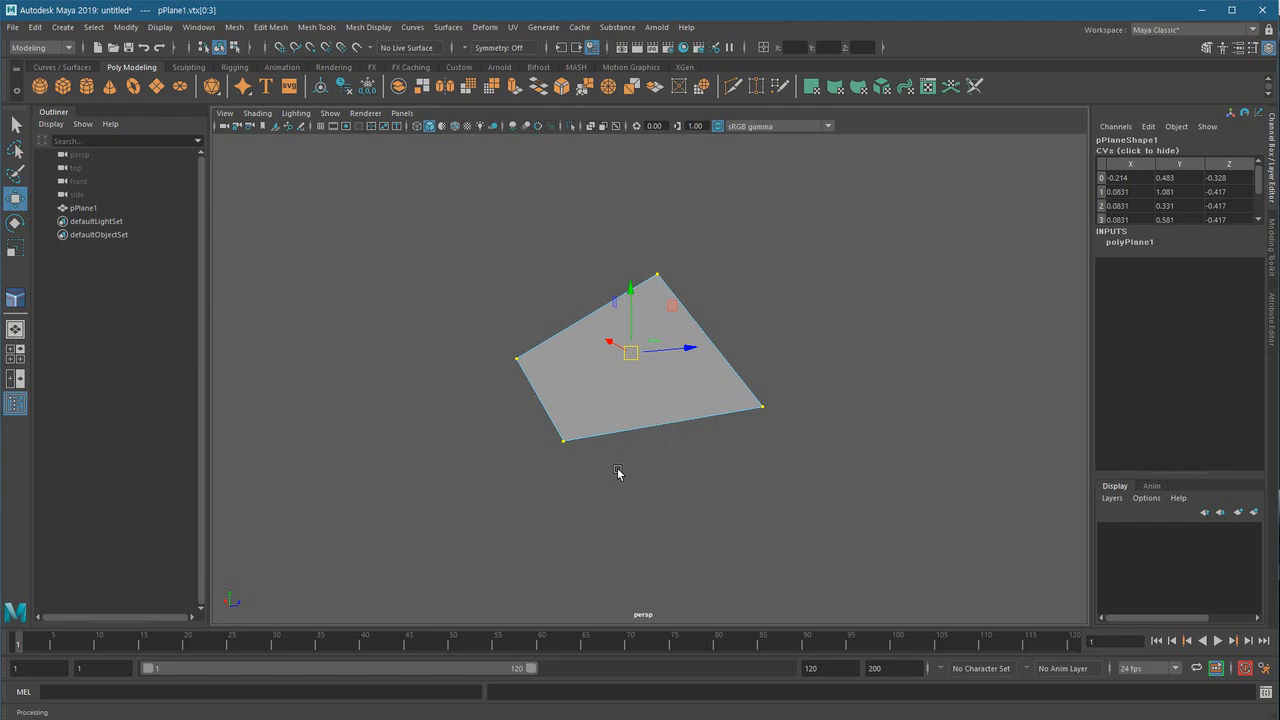
- Return the plane to object mode, select the whole object and examine its transform channels
{"action": "right_click_drag", "start_coordinate": [611, 406], "coordinate": [722, 294]}
{"action": "left_click", "coordinate": [694, 456]}
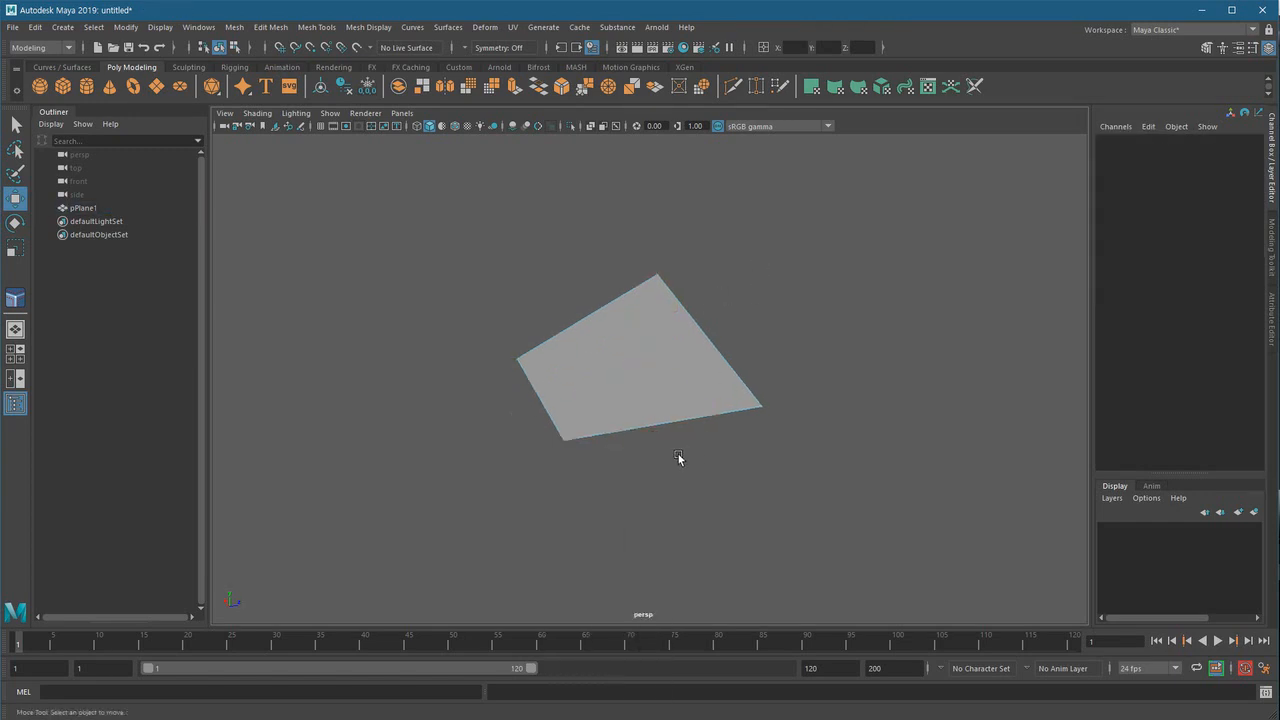
{"action": "left_click", "coordinate": [634, 356]}
{"action": "right_click_drag", "start_coordinate": [619, 313], "coordinate": [741, 236]}
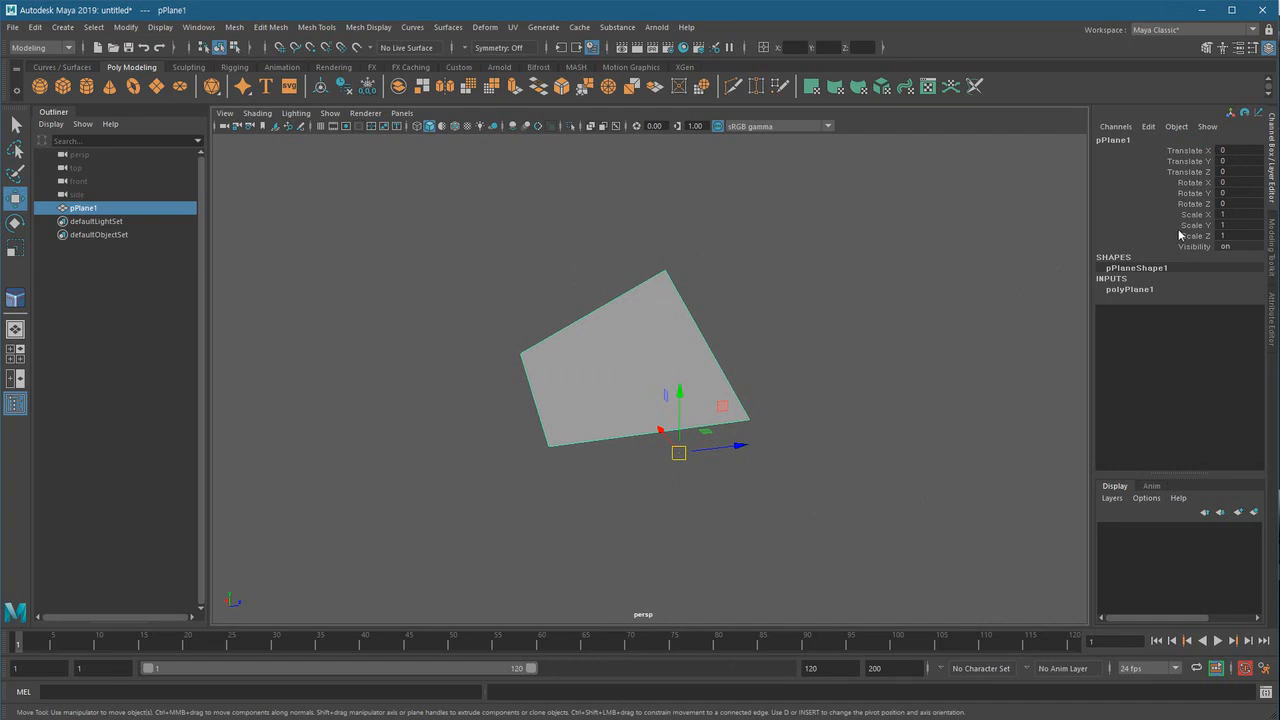
{"action": "left_click_drag", "start_coordinate": [597, 466], "coordinate": [706, 480], "text": "alt"}
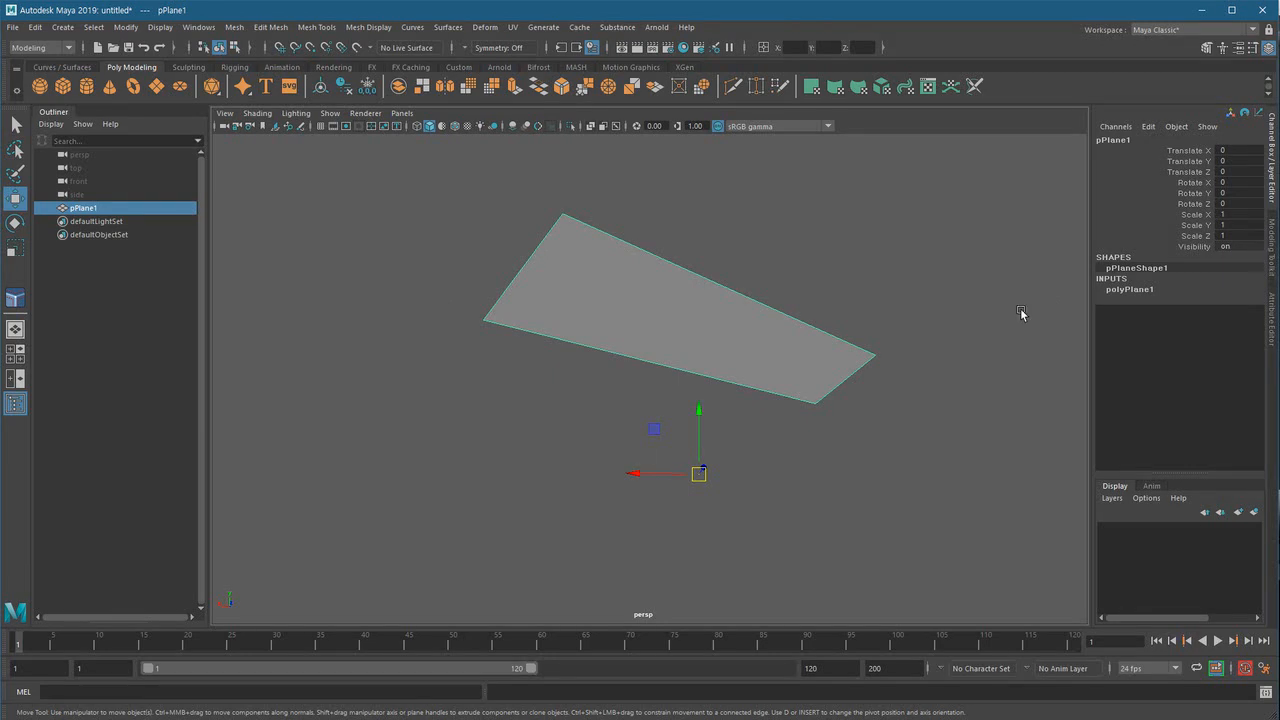
- Delete the plane and create a polygon sphere in its place
{"action": "left_click_drag", "start_coordinate": [639, 464], "coordinate": [645, 446], "text": "alt"}
{"action": "right_click_drag", "start_coordinate": [645, 446], "coordinate": [605, 462], "text": "alt"}
{"action": "left_click", "coordinate": [747, 339]}
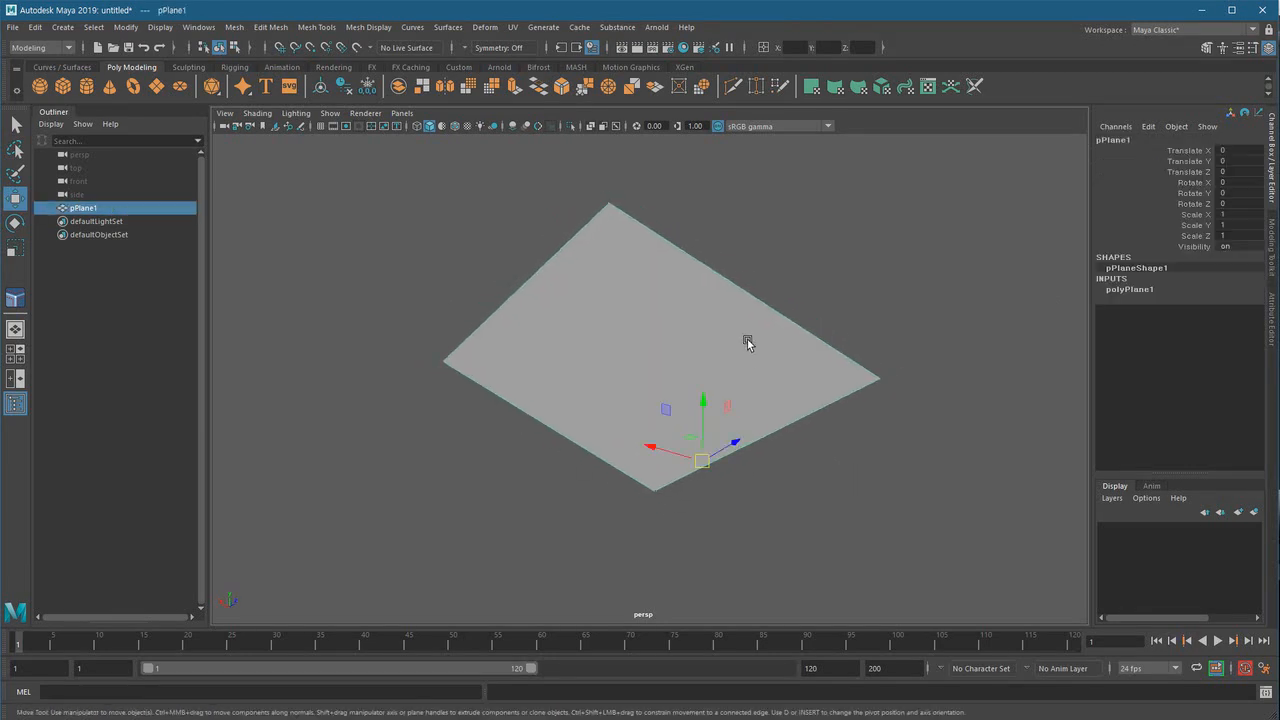
{"action": "key", "text": "Delete"}
{"action": "right_click_drag", "start_coordinate": [602, 268], "coordinate": [640, 270], "text": "shift"}
{"action": "middle_click_drag", "start_coordinate": [646, 483], "coordinate": [617, 440], "text": "alt"}
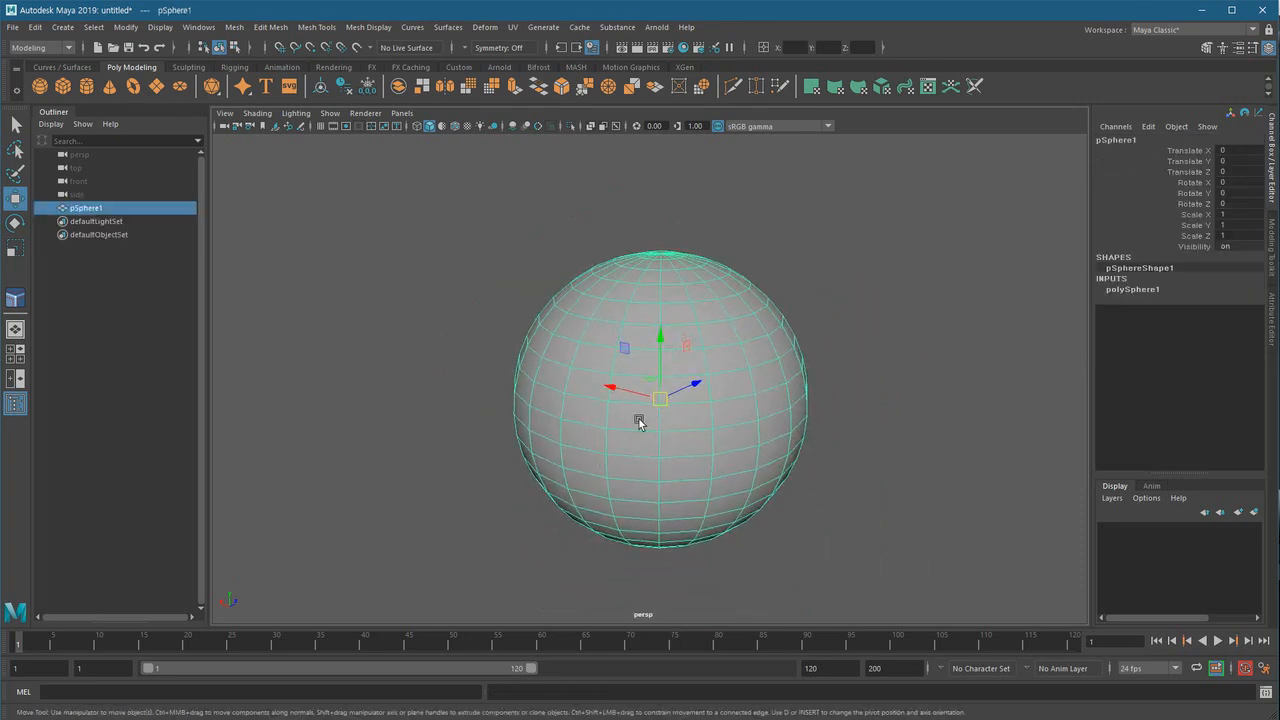
- Switch the sphere to vertex mode, select all its vertices and scale them down uniformly
{"action": "right_click", "coordinate": [664, 338]}
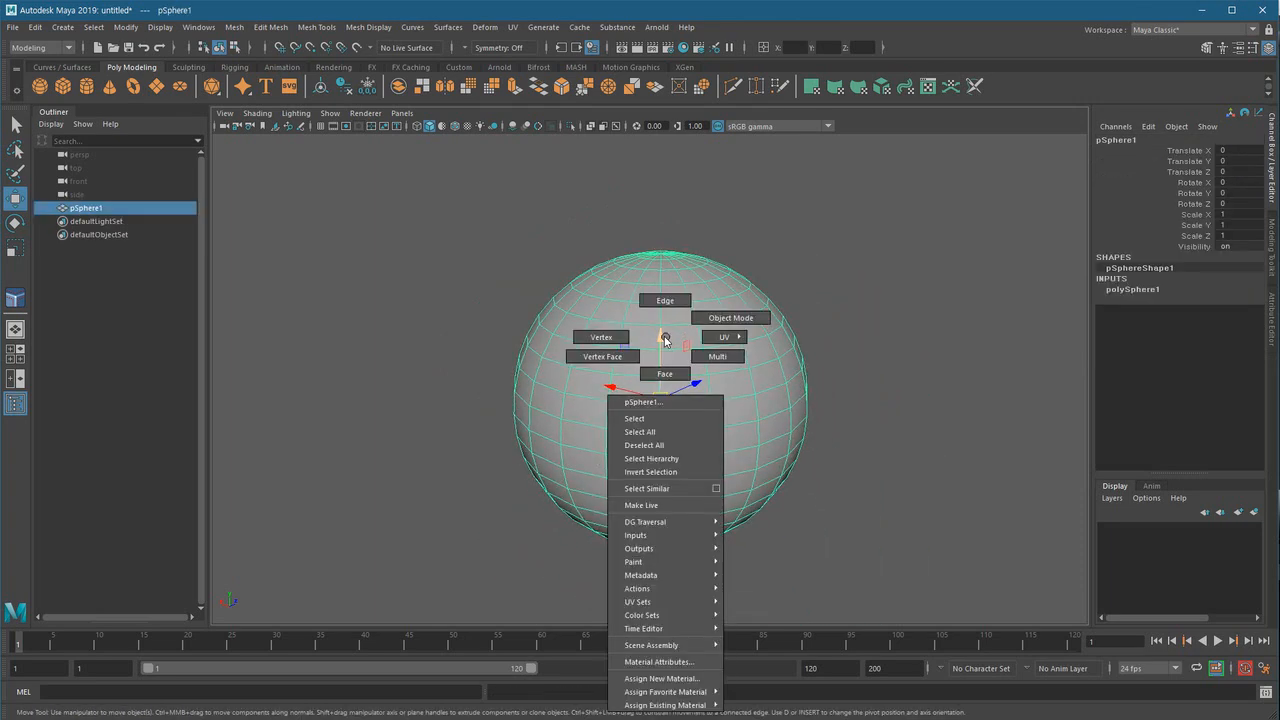
{"action": "left_click", "coordinate": [601, 337]}
{"action": "left_click_drag", "start_coordinate": [409, 171], "coordinate": [943, 623]}
{"action": "left_click_drag", "start_coordinate": [655, 460], "coordinate": [677, 463], "text": "alt"}
{"action": "key", "text": "e"}
{"action": "key", "text": "r"}
{"action": "left_click_drag", "start_coordinate": [659, 408], "coordinate": [438, 443]}
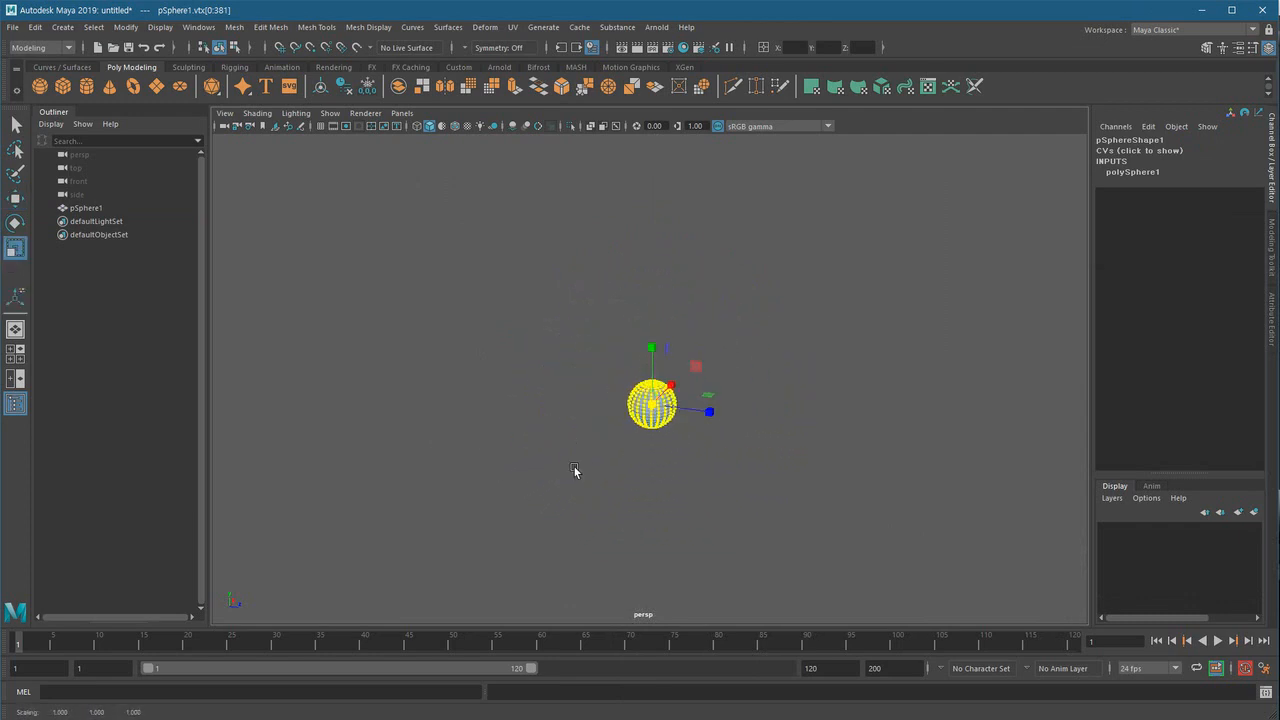
- Examine the sphere's vertex CV coordinates and its Scale X, Y and Z channels in object mode
{"action": "left_click", "coordinate": [1129, 151]}
{"action": "mouse_move", "coordinate": [1258, 174]}
{"action": "left_mouse_down"}
{"action": "mouse_move", "coordinate": [1274, 409]}
{"action": "mouse_move", "coordinate": [1277, 171]}
{"action": "left_mouse_up"}
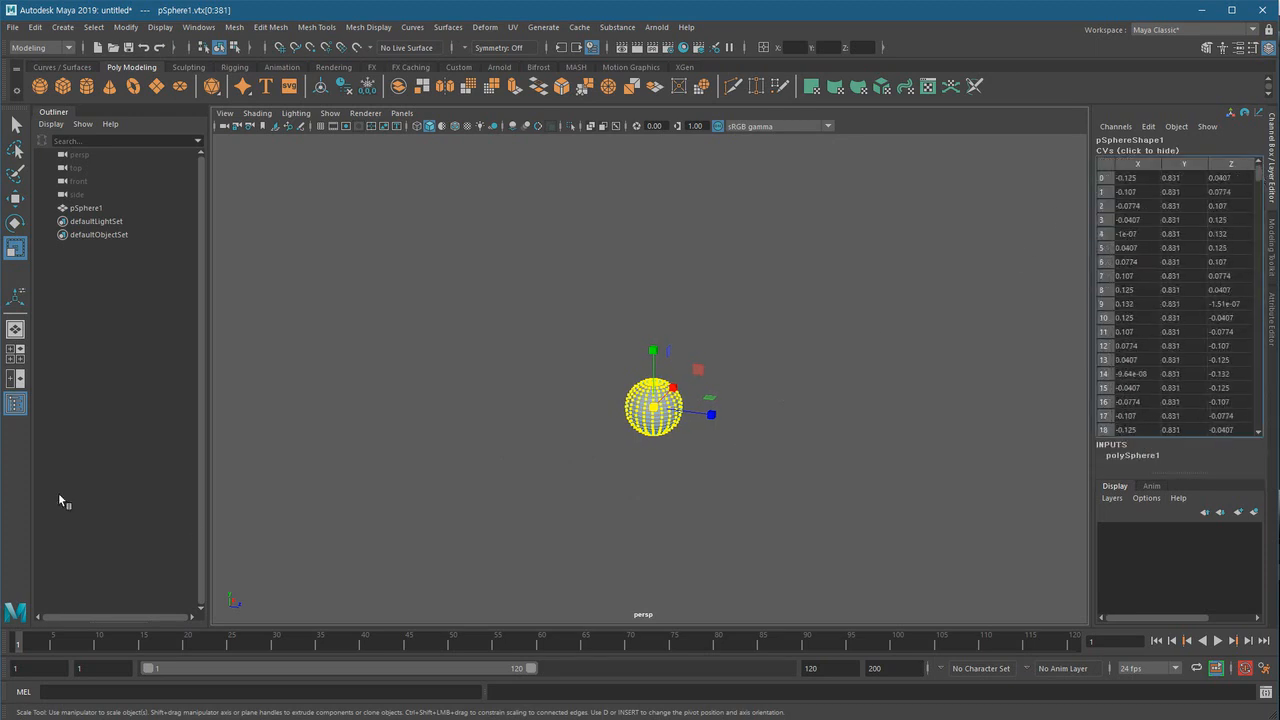
{"action": "right_click_drag", "start_coordinate": [660, 403], "coordinate": [811, 324]}
{"action": "left_click", "coordinate": [654, 409]}
{"action": "left_click_drag", "start_coordinate": [1199, 217], "coordinate": [1199, 236]}
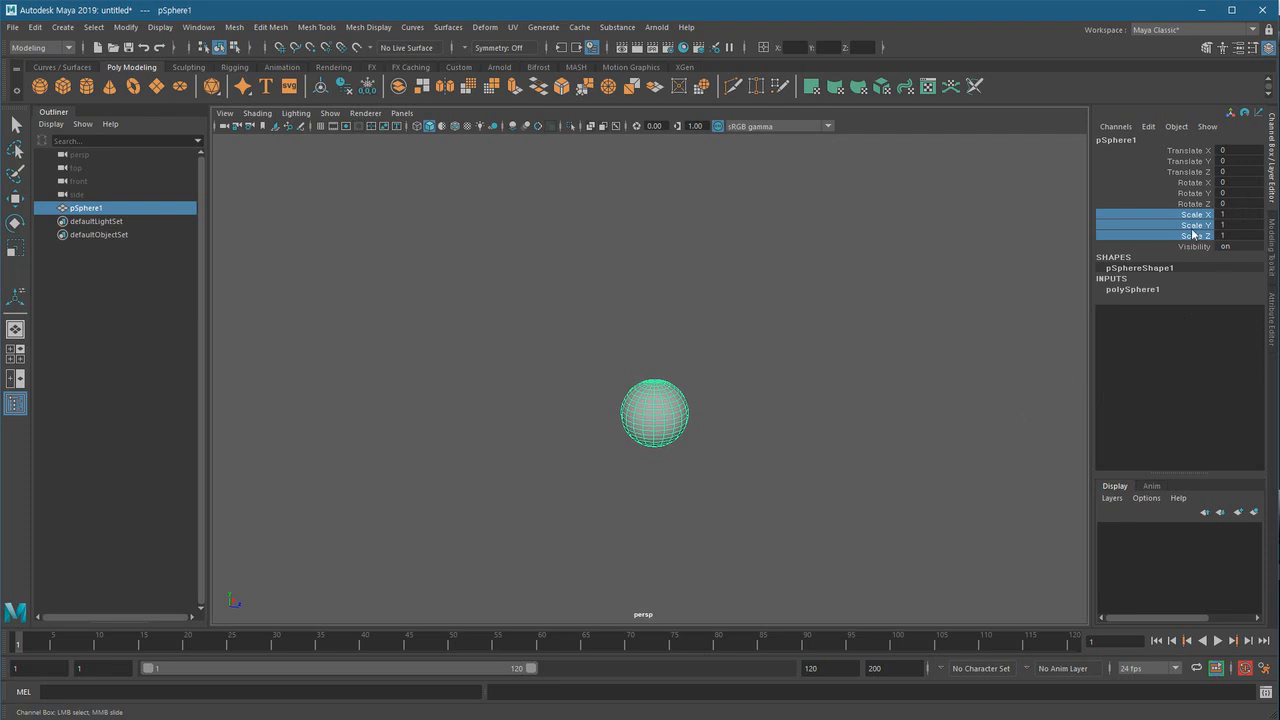
{"action": "middle_click_drag", "start_coordinate": [601, 444], "coordinate": [751, 427]}
- Switch the sphere to face mode, select all its faces and rotate them about several axes
{"action": "right_click", "coordinate": [658, 391]}
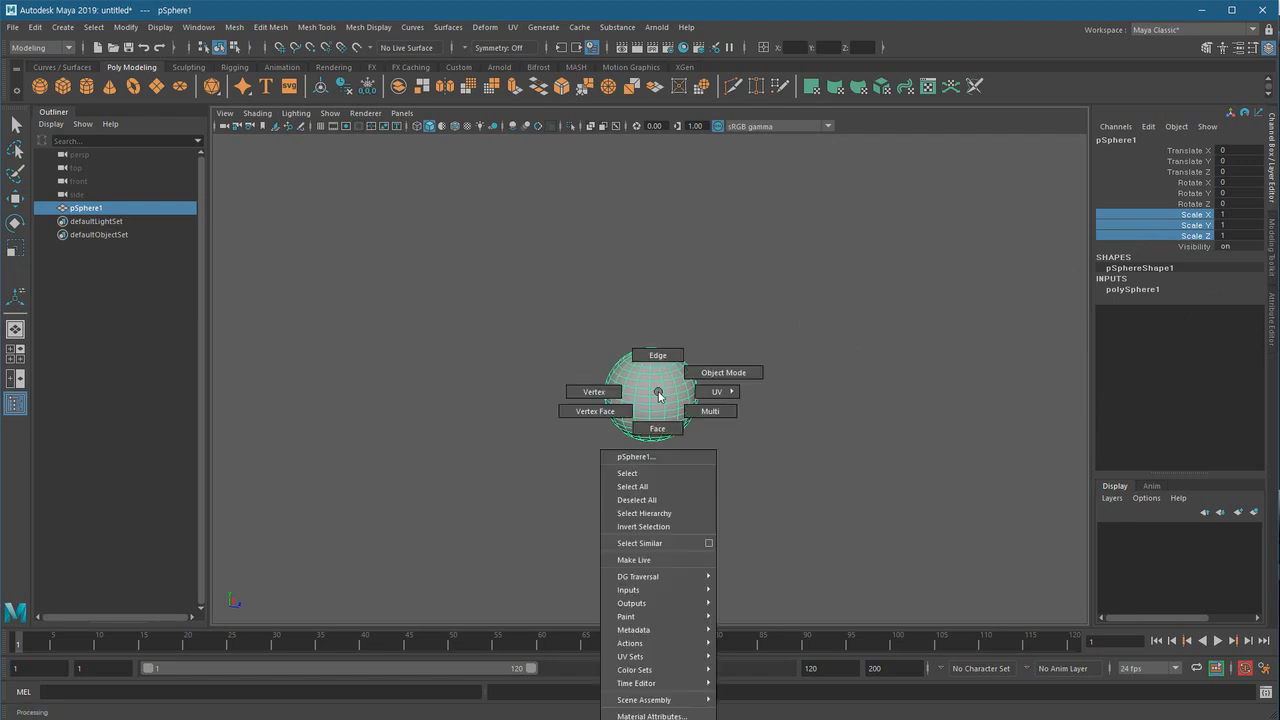
{"action": "right_click_drag", "start_coordinate": [668, 432], "coordinate": [668, 432]}
{"action": "left_click_drag", "start_coordinate": [534, 308], "coordinate": [848, 556]}
{"action": "left_click_drag", "start_coordinate": [748, 491], "coordinate": [447, 481], "text": "alt"}
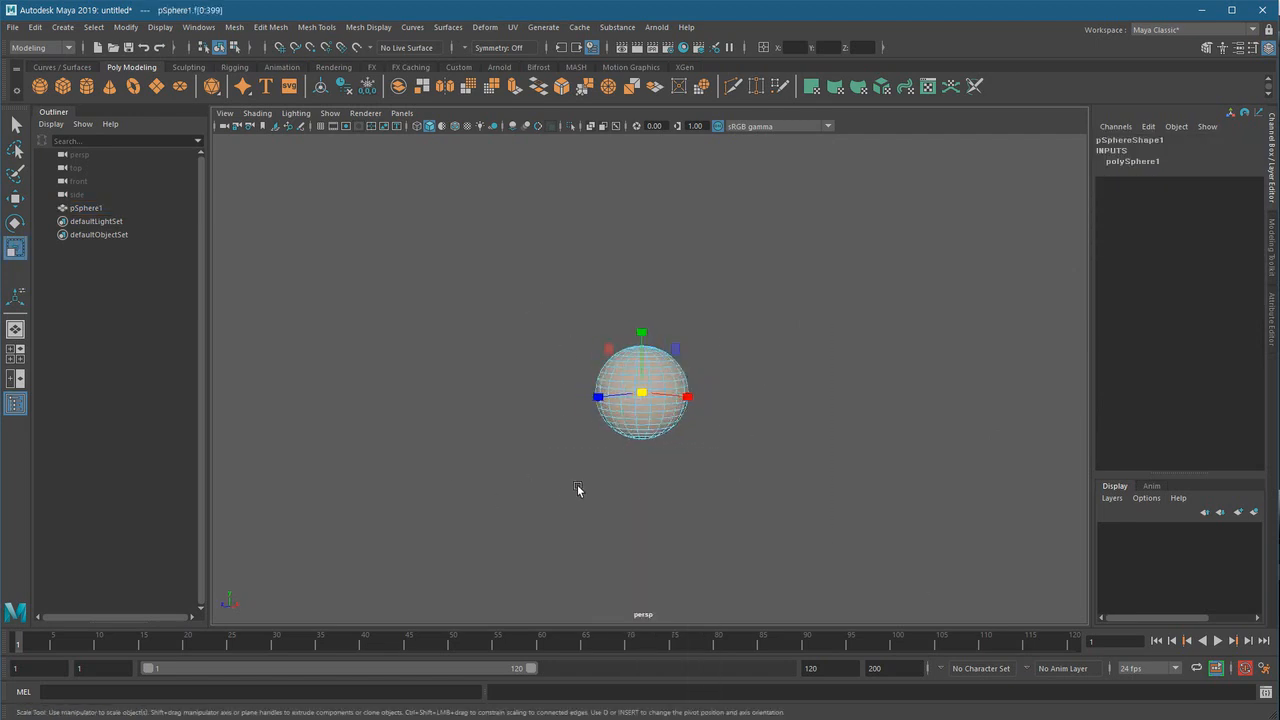
{"action": "scroll", "coordinate": [560, 465], "scroll_direction": "up", "scroll_amount": 4}
{"action": "key", "text": "e"}
{"action": "left_click_drag", "start_coordinate": [603, 371], "coordinate": [627, 321]}
{"action": "scroll", "coordinate": [601, 422], "scroll_direction": "down", "scroll_amount": 2}
{"action": "left_click_drag", "start_coordinate": [600, 423], "coordinate": [746, 431], "text": "alt"}
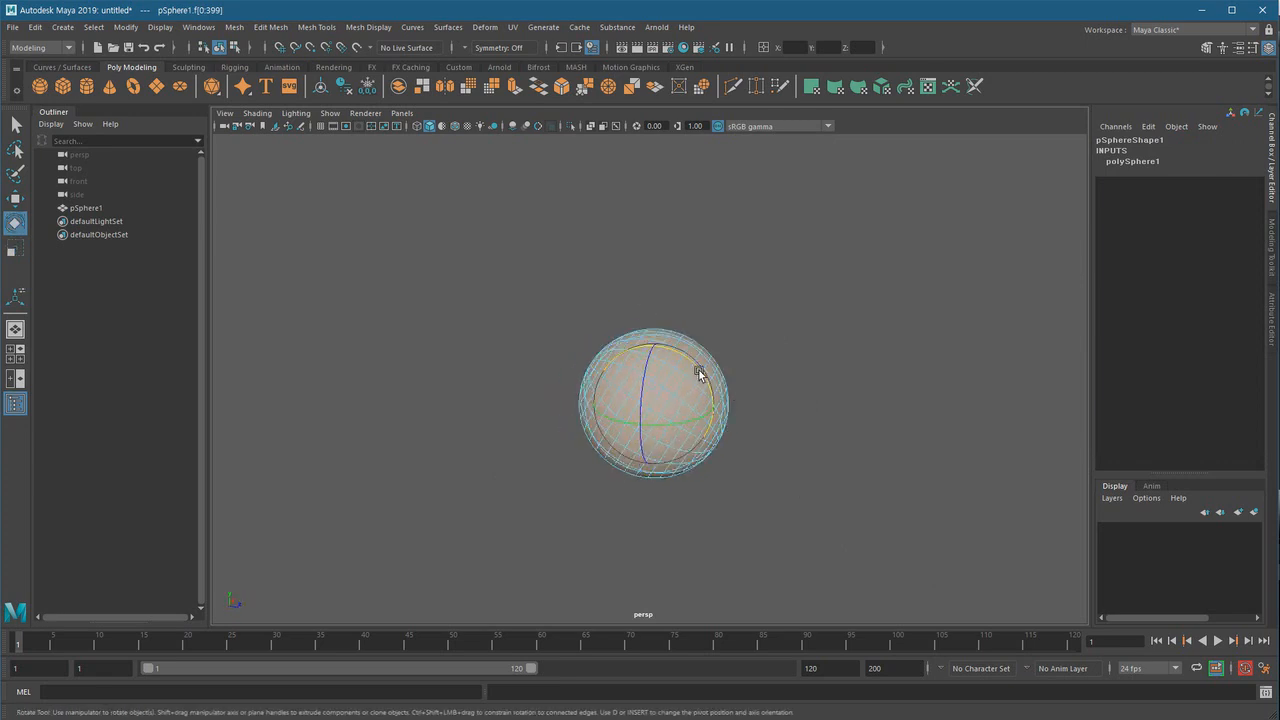
{"action": "left_click_drag", "start_coordinate": [694, 366], "coordinate": [582, 459]}
{"action": "scroll", "coordinate": [582, 459], "scroll_direction": "up", "scroll_amount": 2}
{"action": "mouse_move", "coordinate": [689, 437]}
{"action": "left_mouse_down"}
{"action": "mouse_move", "coordinate": [657, 403]}
{"action": "mouse_move", "coordinate": [586, 434]}
{"action": "mouse_move", "coordinate": [685, 402]}
{"action": "mouse_move", "coordinate": [651, 357]}
{"action": "mouse_move", "coordinate": [706, 440]}
{"action": "left_mouse_up"}
- Return the sphere to object mode and examine its Rotate X, Y and Z channels
{"action": "right_click_drag", "start_coordinate": [700, 383], "coordinate": [848, 280]}
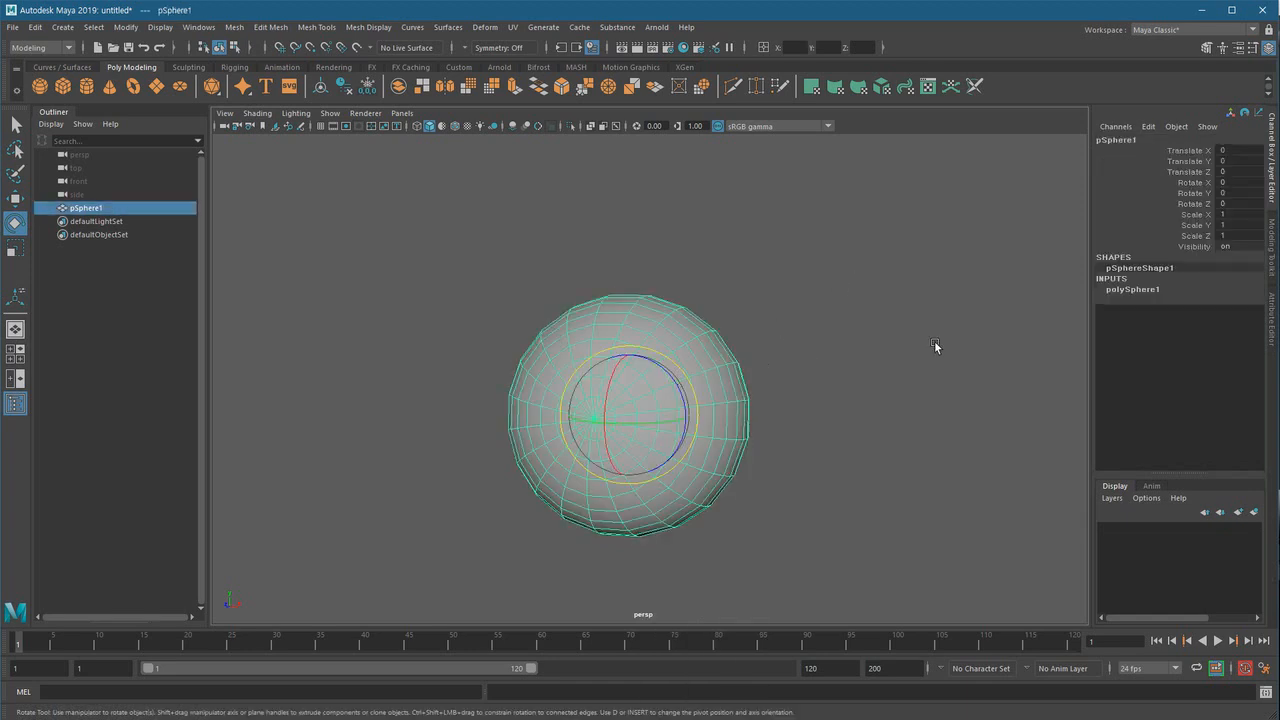
{"action": "left_click_drag", "start_coordinate": [1190, 182], "coordinate": [1208, 206]}
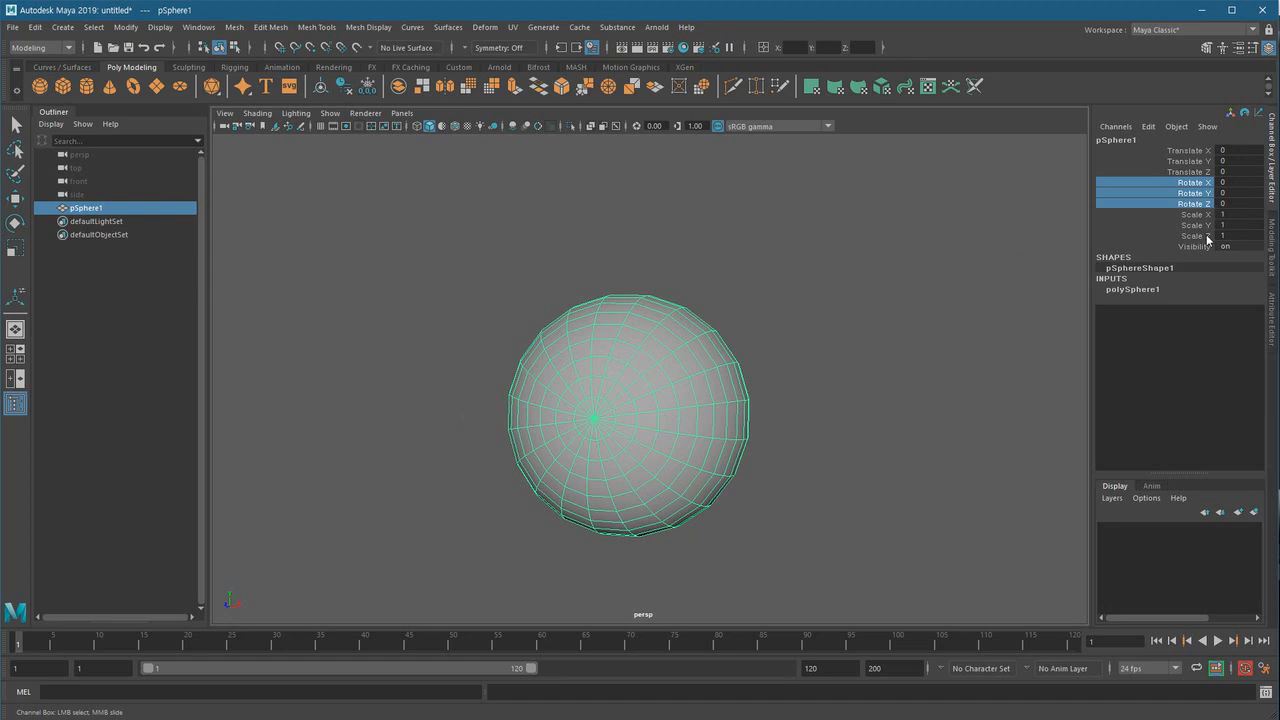
- Switch the sphere to vertex mode and pick a vertex near its upper-right edge with the Rotate tool
{"action": "right_click_drag", "start_coordinate": [660, 403], "coordinate": [492, 408]}
{"action": "key", "text": "e"}
{"action": "left_click", "coordinate": [736, 347]}
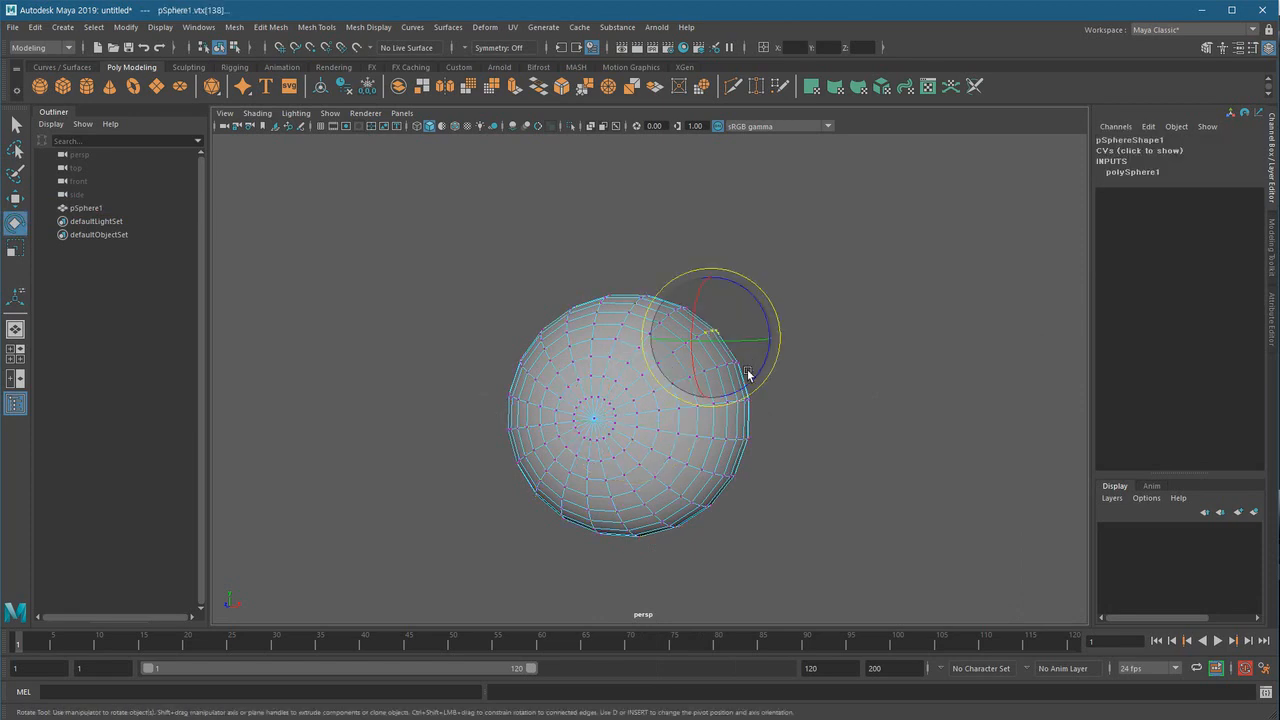
- Return the sphere to object mode and examine its Translate, Rotate and Scale channels
{"action": "right_click_drag", "start_coordinate": [668, 412], "coordinate": [848, 374]}
{"action": "left_click", "coordinate": [848, 372]}
{"action": "left_click", "coordinate": [695, 425]}
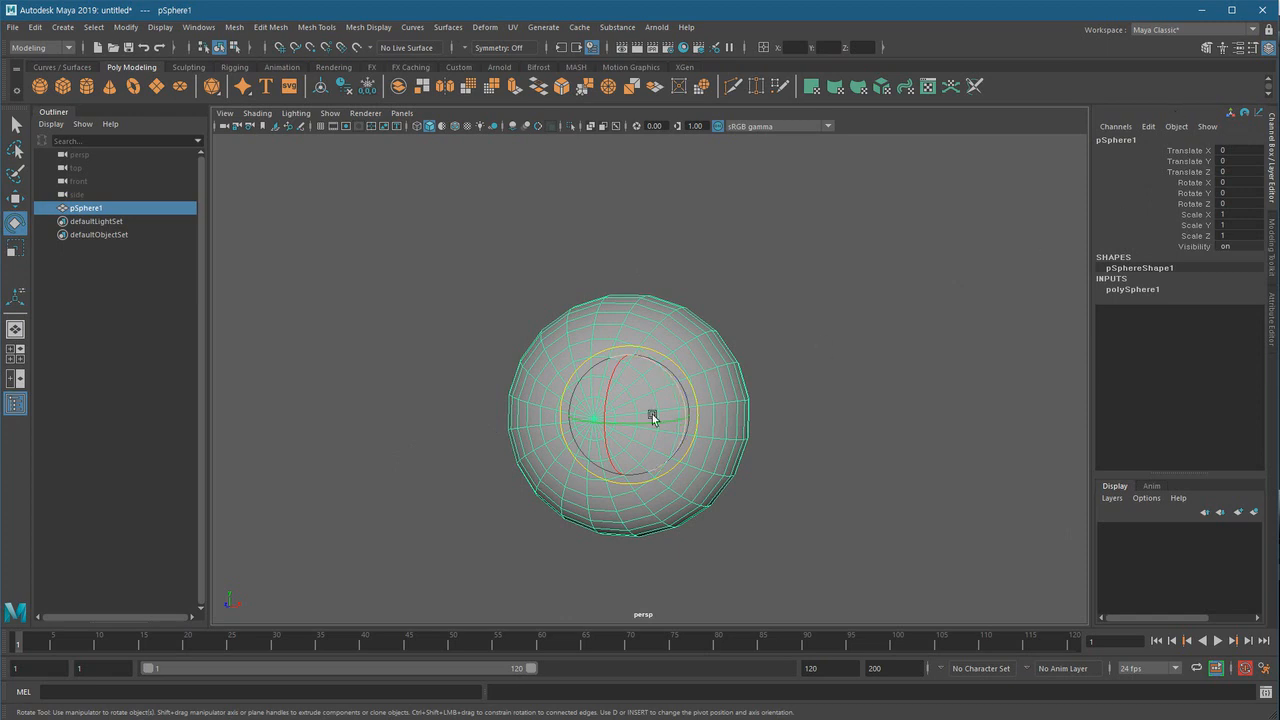
{"action": "left_click_drag", "start_coordinate": [1195, 150], "coordinate": [1207, 254]}
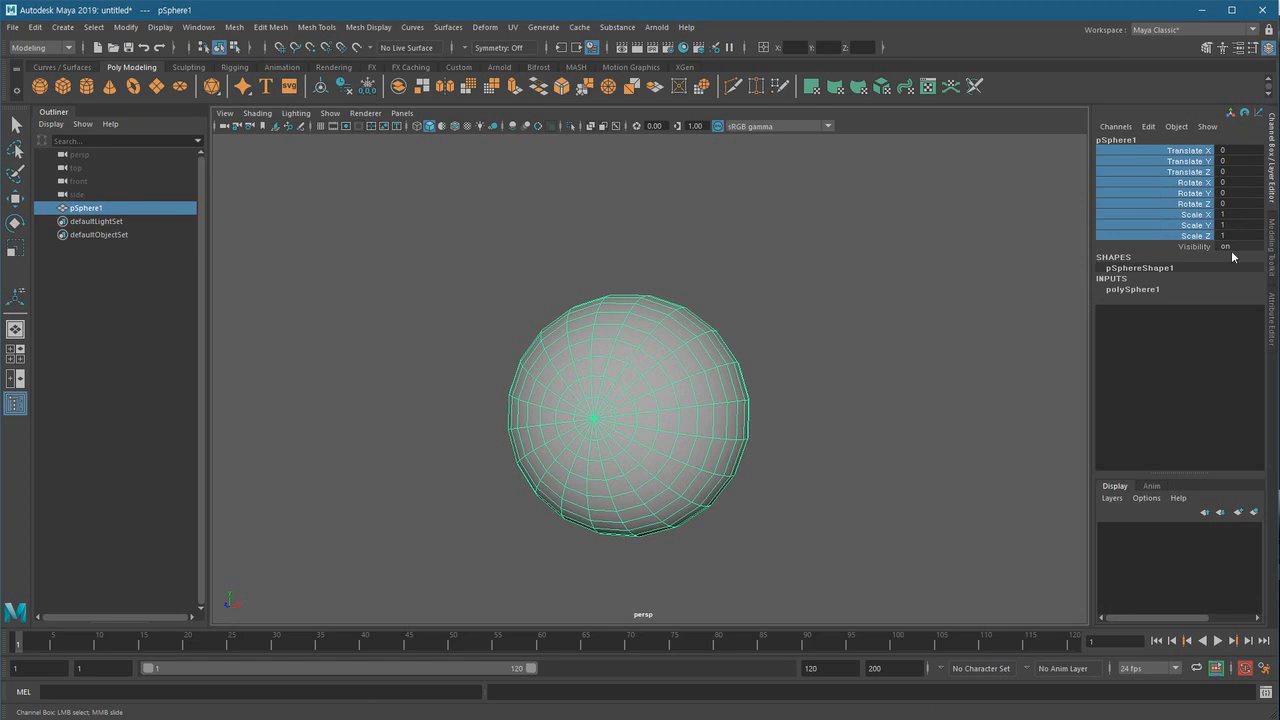
- Switch the sphere to vertex mode and select a single surface vertex with the Move tool for close inspection
{"action": "left_click_drag", "start_coordinate": [608, 445], "coordinate": [545, 437], "text": "alt"}
{"action": "right_click_drag", "start_coordinate": [545, 437], "coordinate": [655, 425], "text": "alt"}
{"action": "right_click_drag", "start_coordinate": [649, 319], "coordinate": [560, 320]}
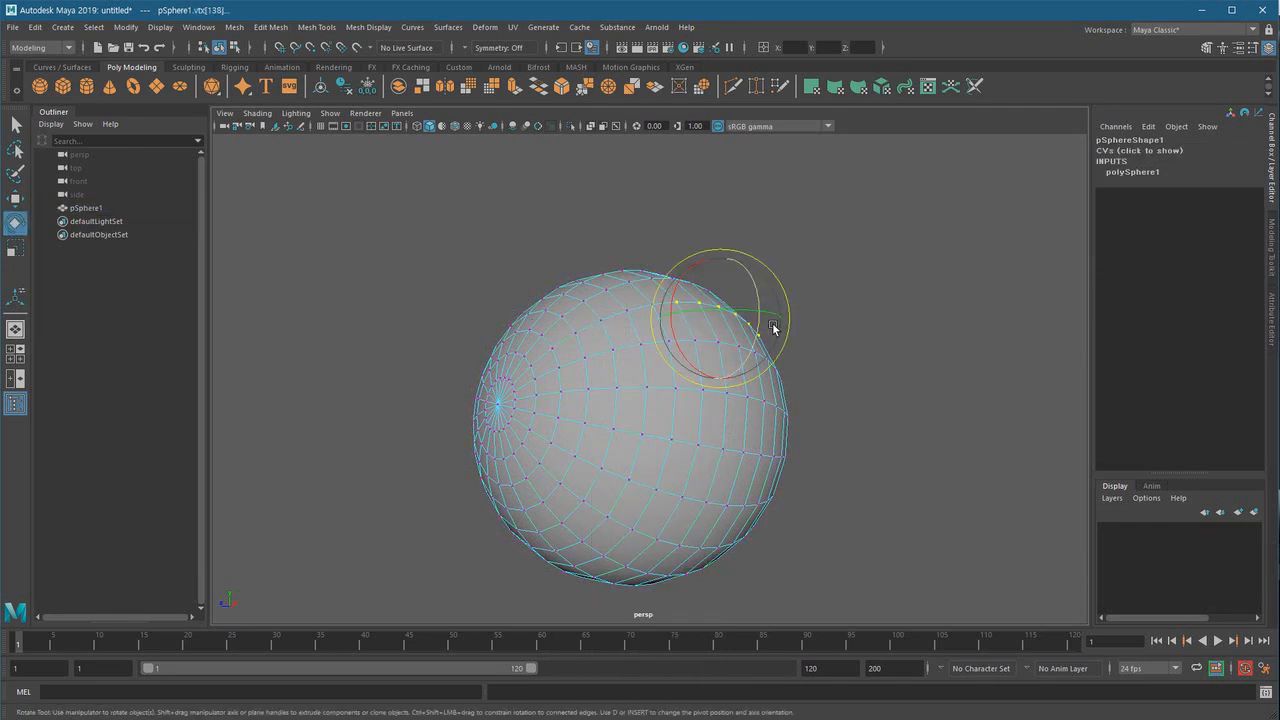
{"action": "left_click", "coordinate": [830, 325]}
{"action": "right_click_drag", "start_coordinate": [647, 364], "coordinate": [719, 351], "text": "alt"}
{"action": "left_click", "coordinate": [702, 330]}
{"action": "left_click_drag", "start_coordinate": [709, 349], "coordinate": [714, 386], "text": "alt"}
{"action": "key", "text": "w"}
{"action": "right_click_drag", "start_coordinate": [709, 386], "coordinate": [834, 369], "text": "alt"}
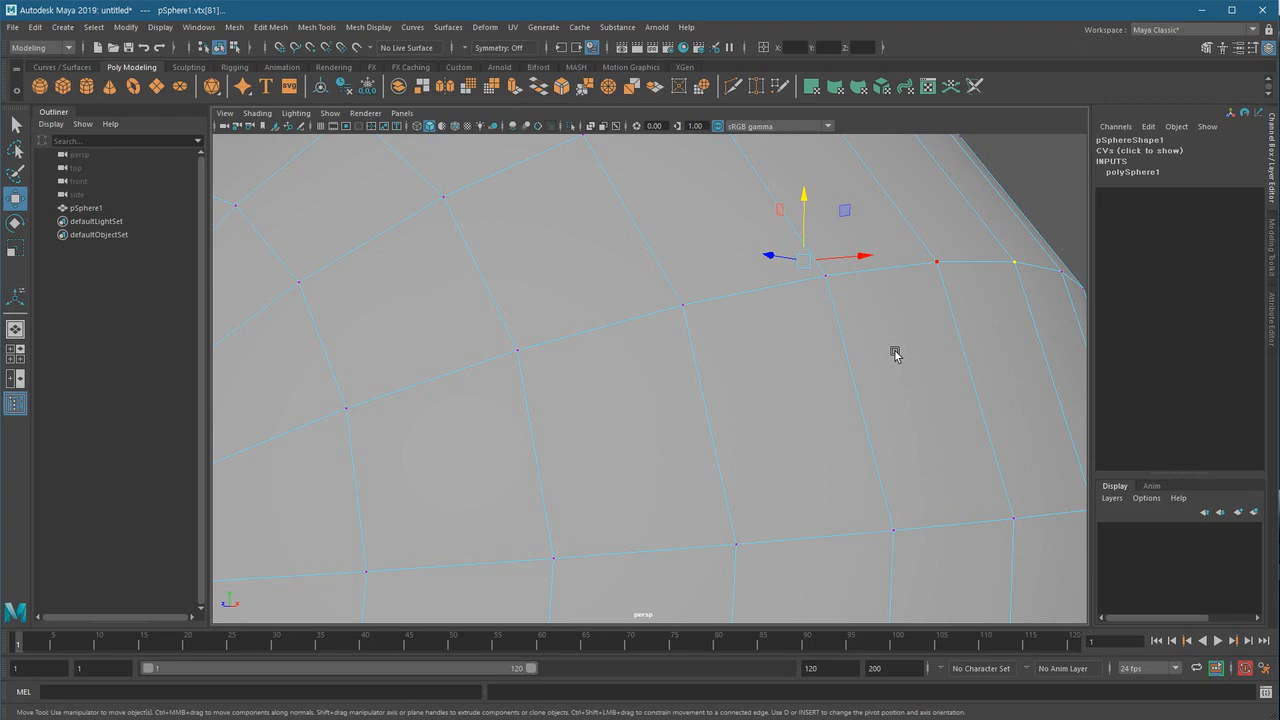
{"action": "left_click_drag", "start_coordinate": [911, 377], "coordinate": [915, 462], "text": "alt"}
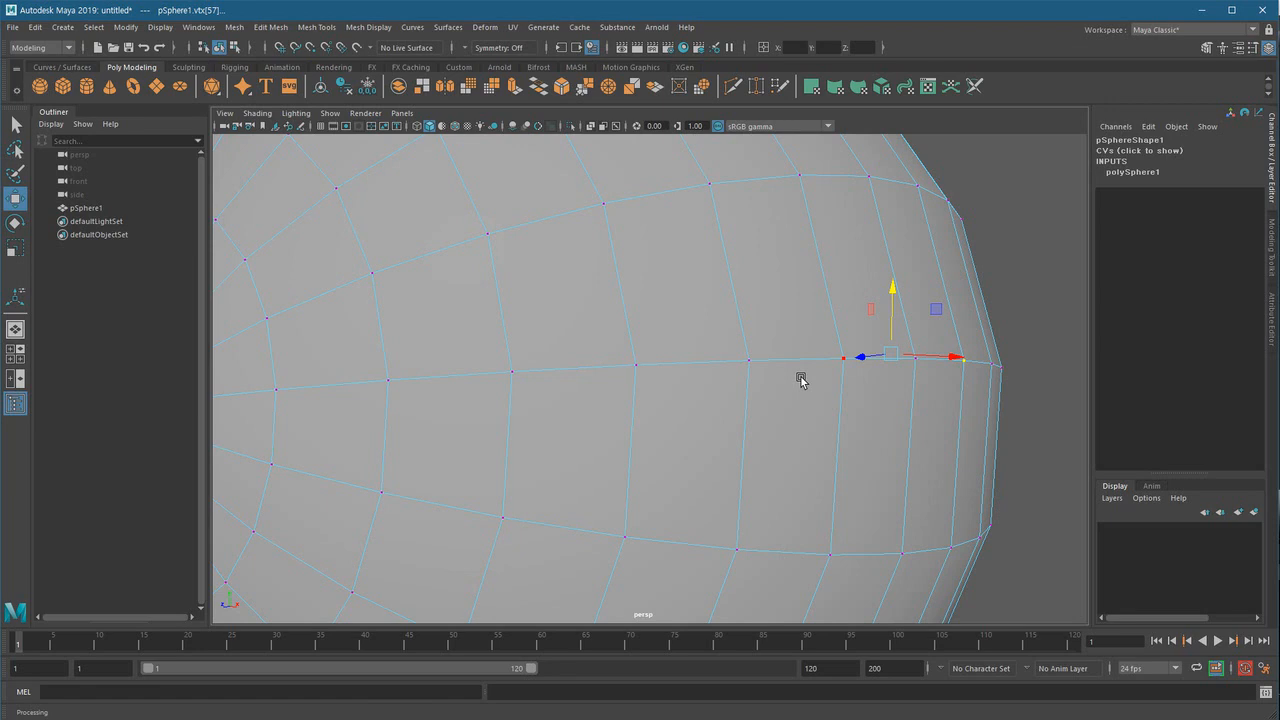
{"action": "right_click_drag", "start_coordinate": [769, 423], "coordinate": [846, 378], "text": "alt"}
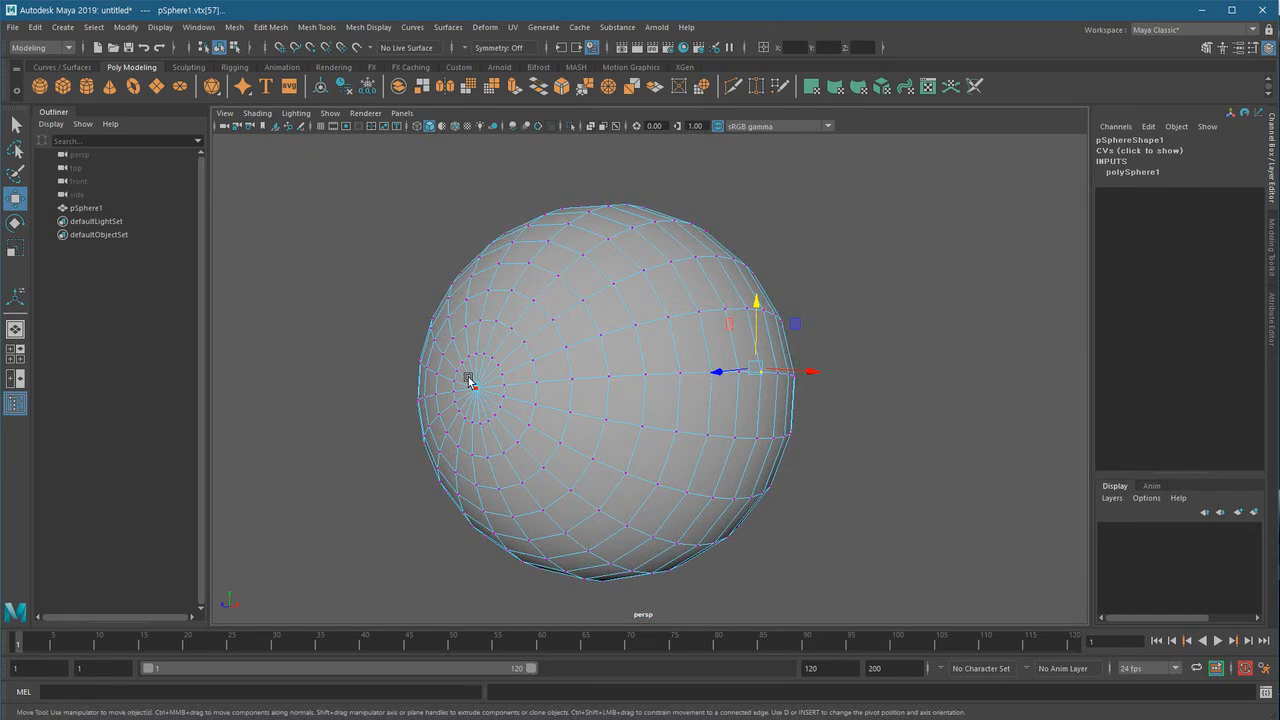
- Go back to object mode on the sphere and compare its object-level transform channels with the vertex data
{"action": "right_click_drag", "start_coordinate": [600, 386], "coordinate": [628, 384]}
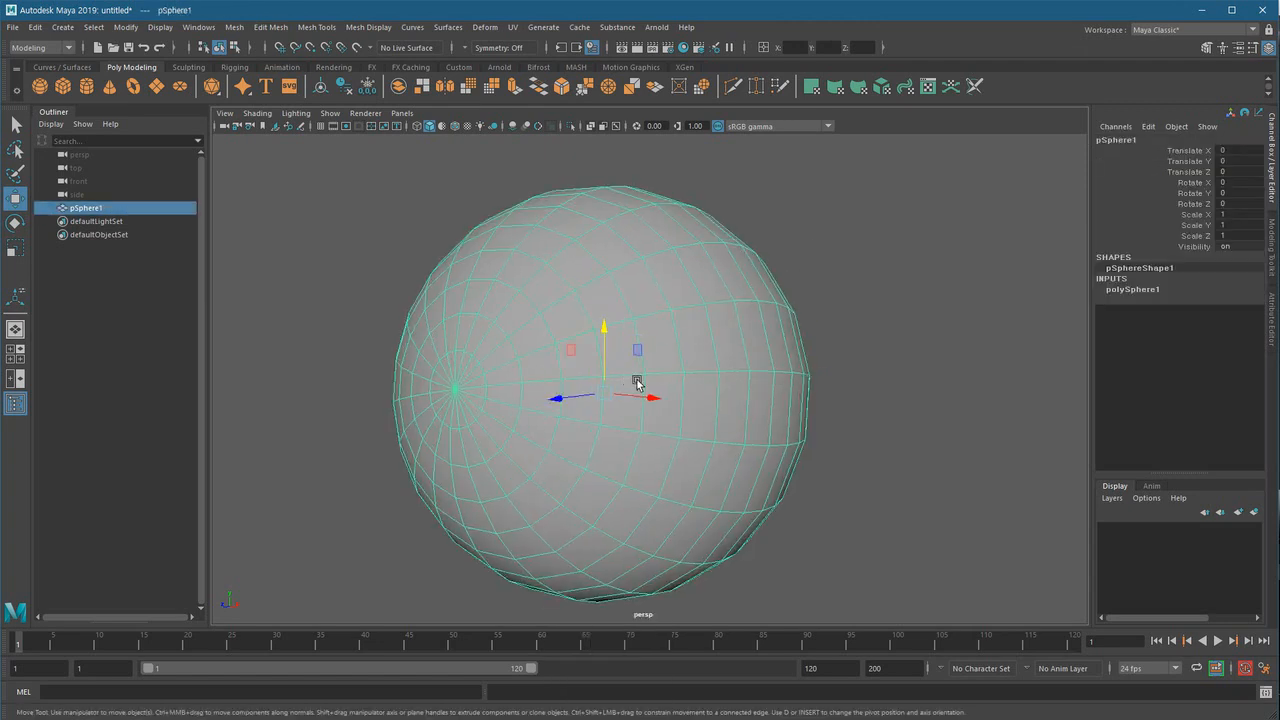
{"action": "middle_click_drag", "start_coordinate": [628, 384], "coordinate": [694, 363], "text": "alt"}
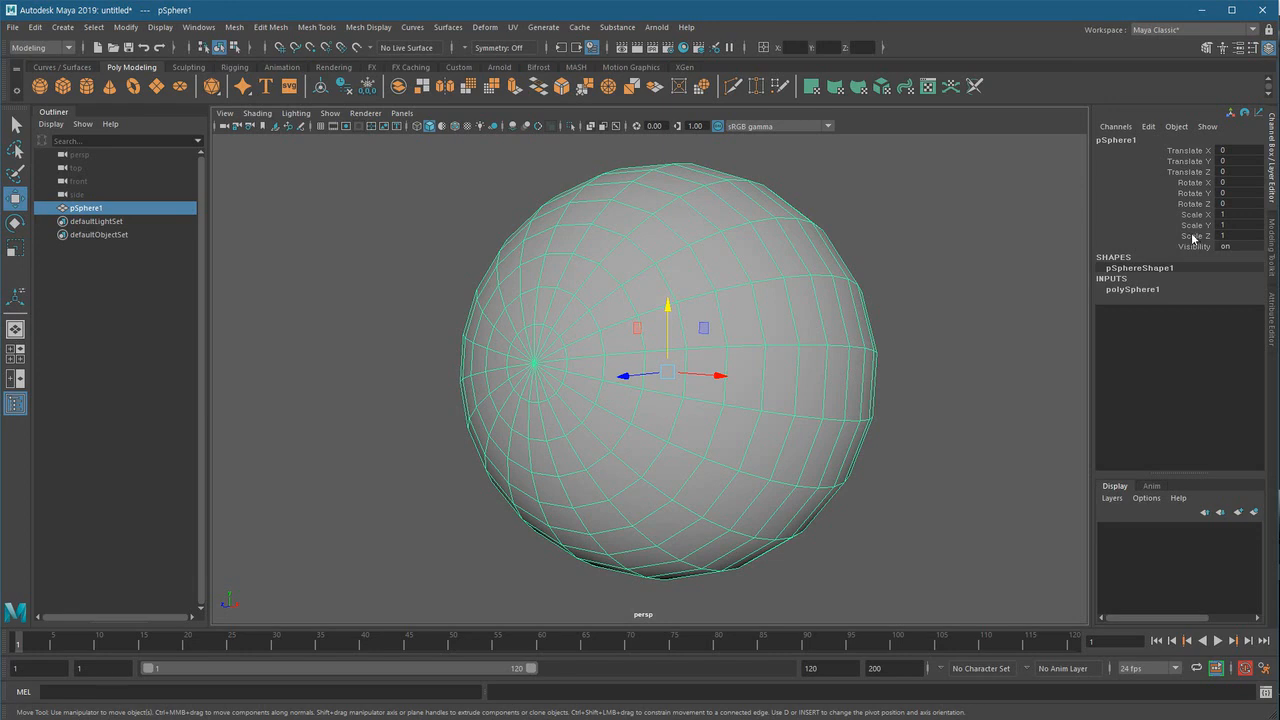
{"action": "right_click_drag", "start_coordinate": [816, 348], "coordinate": [828, 351], "text": "alt"}
{"action": "middle_click_drag", "start_coordinate": [828, 351], "coordinate": [765, 378], "text": "alt"}
{"action": "right_click_drag", "start_coordinate": [765, 378], "coordinate": [809, 374], "text": "alt"}
- Select one vertex on the sphere's side in vertex mode and show its CV coordinates
{"action": "right_click_drag", "start_coordinate": [689, 314], "coordinate": [514, 317]}
{"action": "left_click", "coordinate": [815, 379]}
{"action": "right_click_drag", "start_coordinate": [700, 460], "coordinate": [753, 465], "text": "alt"}
{"action": "middle_click_drag", "start_coordinate": [754, 465], "coordinate": [714, 447], "text": "alt"}
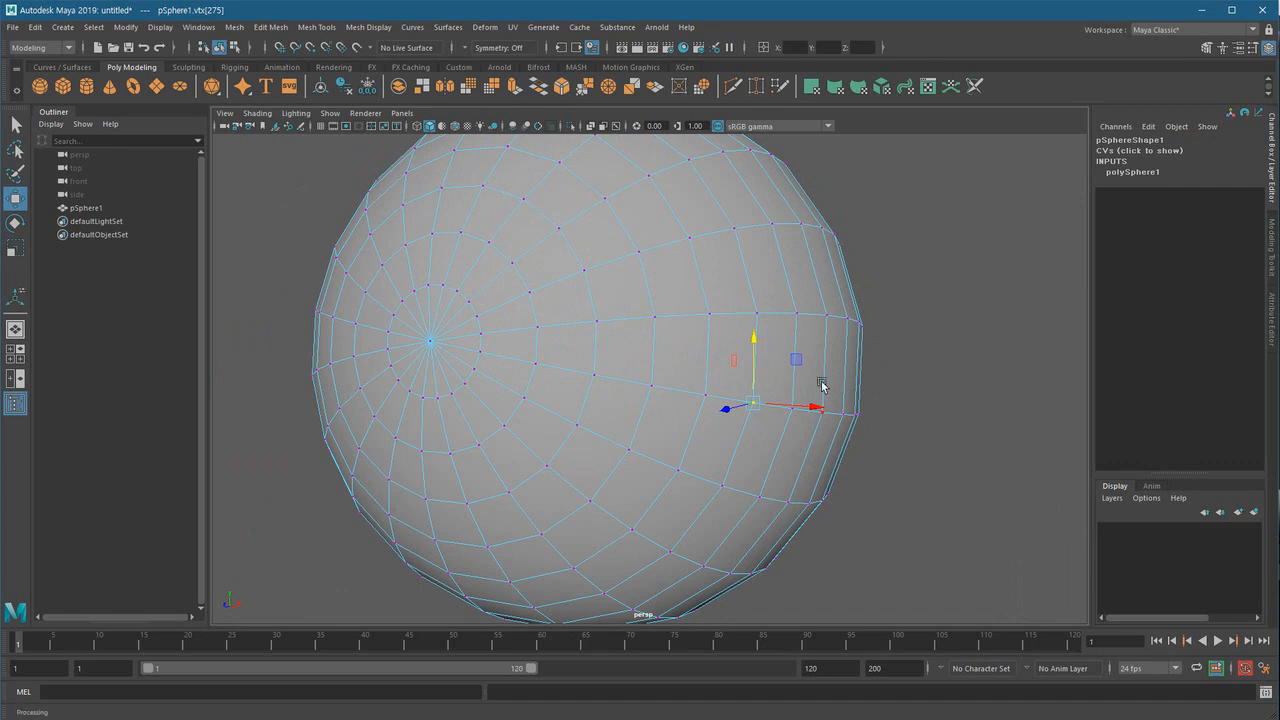
{"action": "left_click", "coordinate": [1119, 151]}
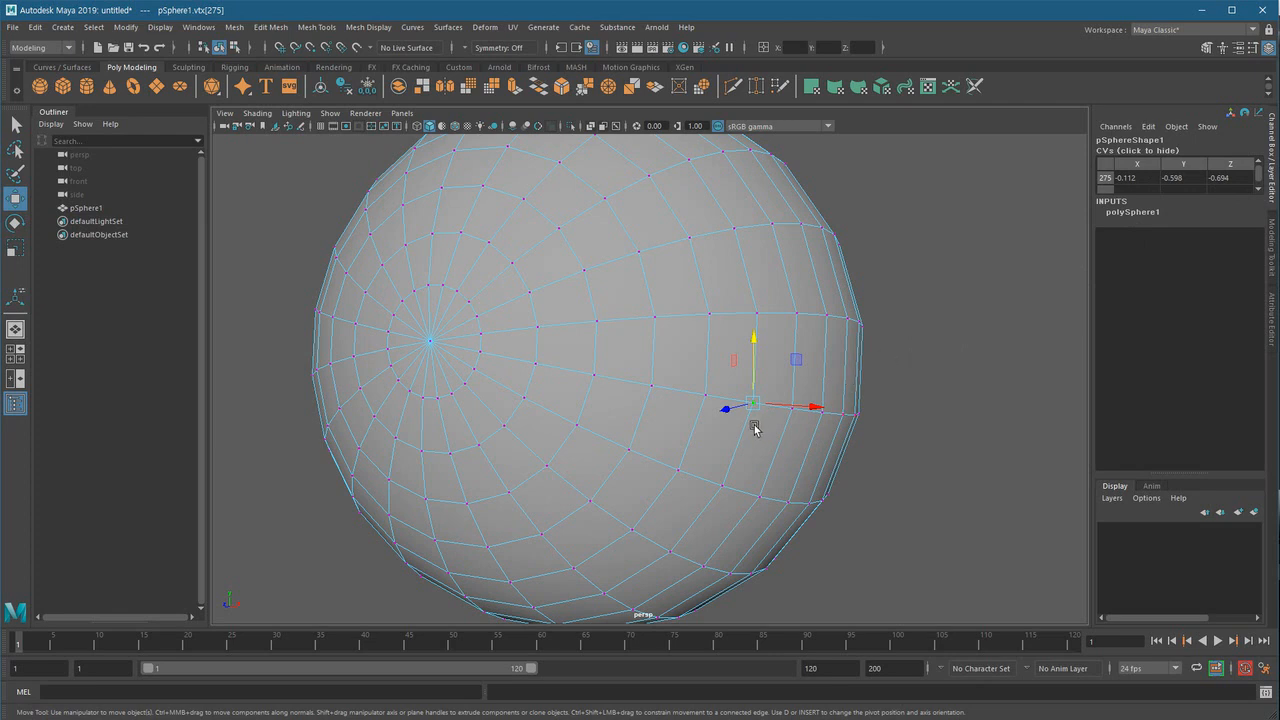
{"action": "scroll", "coordinate": [780, 440], "scroll_direction": "up", "scroll_amount": 6}
{"action": "scroll", "coordinate": [846, 468], "scroll_direction": "down", "scroll_amount": 6}
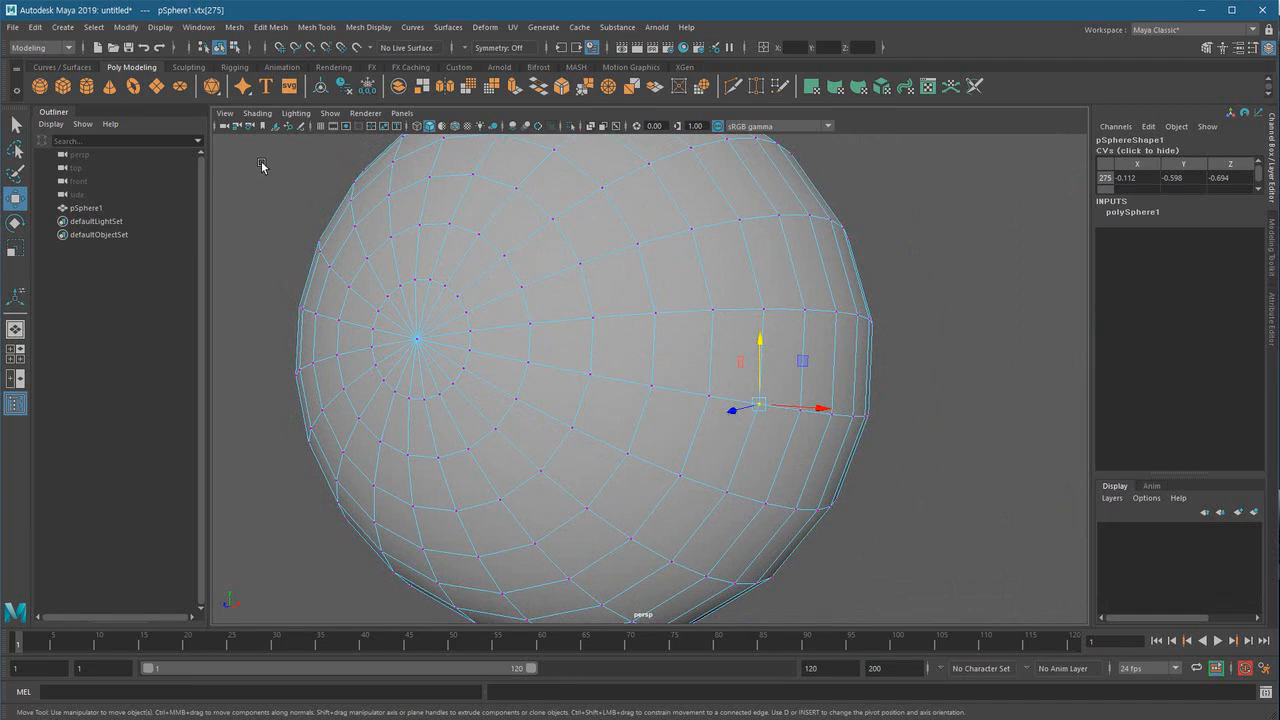
- Open the Component Editor for the selected sphere vertex
{"action": "left_click", "coordinate": [199, 27]}
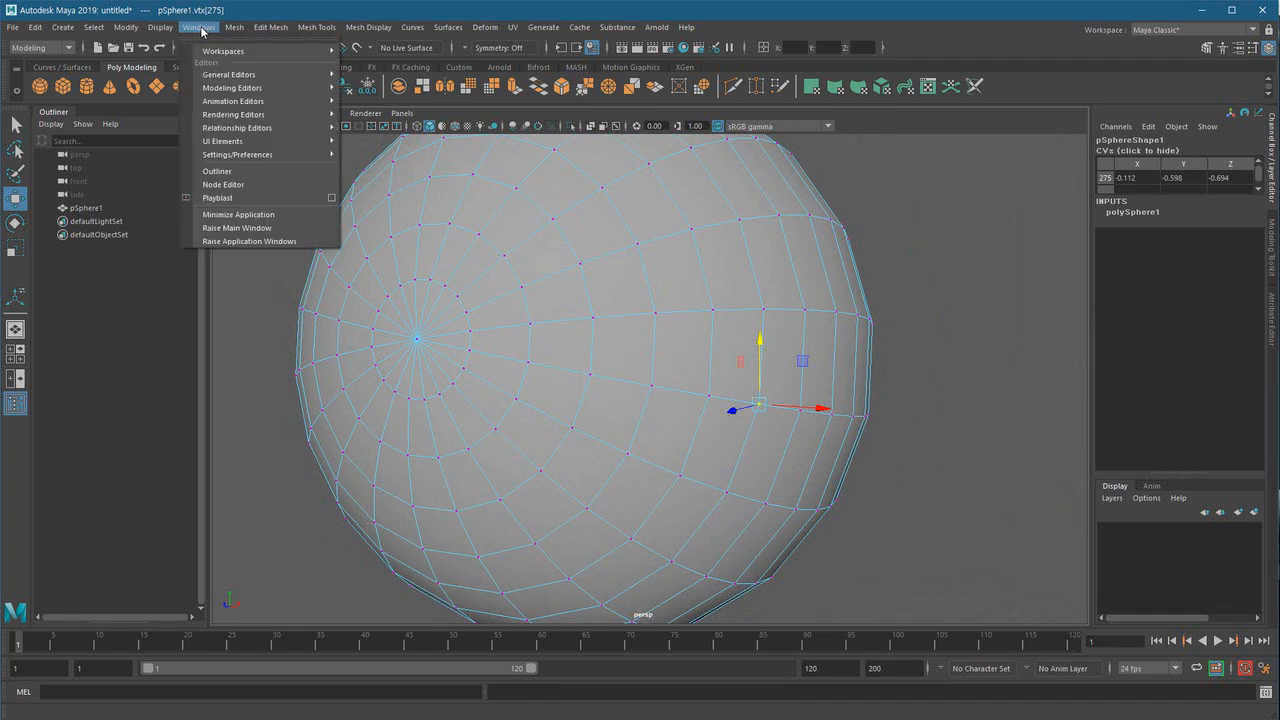
{"action": "mouse_move", "coordinate": [229, 74]}
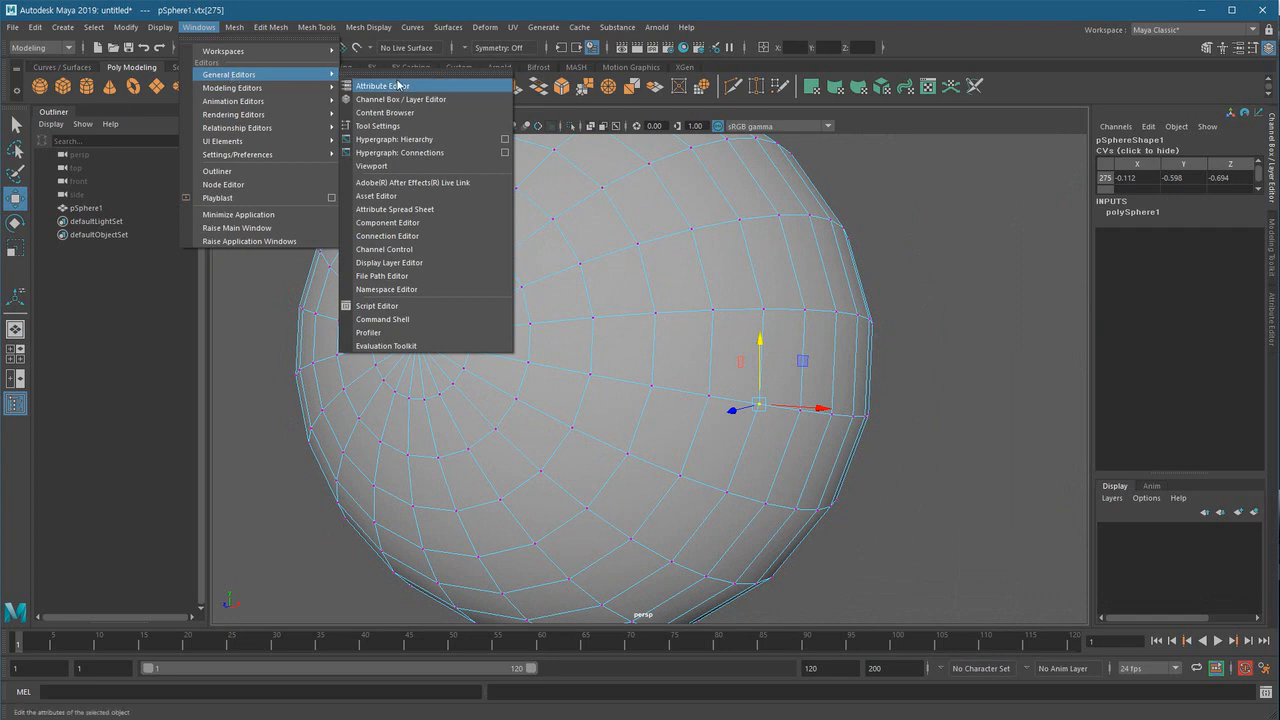
{"action": "left_click", "coordinate": [424, 223]}
{"action": "left_click_drag", "start_coordinate": [484, 125], "coordinate": [462, 127]}
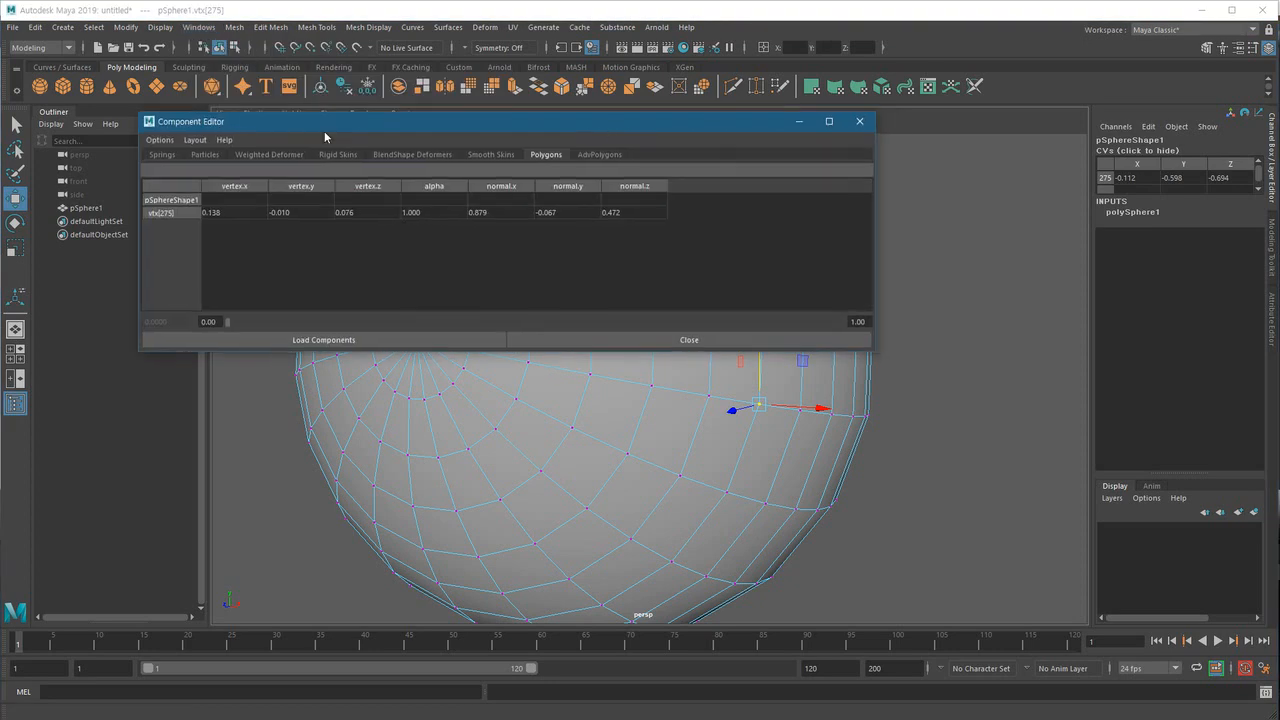
- Look through the Component Editor's categories from Springs to BlendShape Deformers, and examine the vertex's values under Polygons
{"action": "left_click", "coordinate": [172, 155]}
{"action": "left_click", "coordinate": [205, 155]}
{"action": "left_click", "coordinate": [281, 156]}
{"action": "left_click", "coordinate": [338, 155]}
{"action": "left_click", "coordinate": [412, 155]}
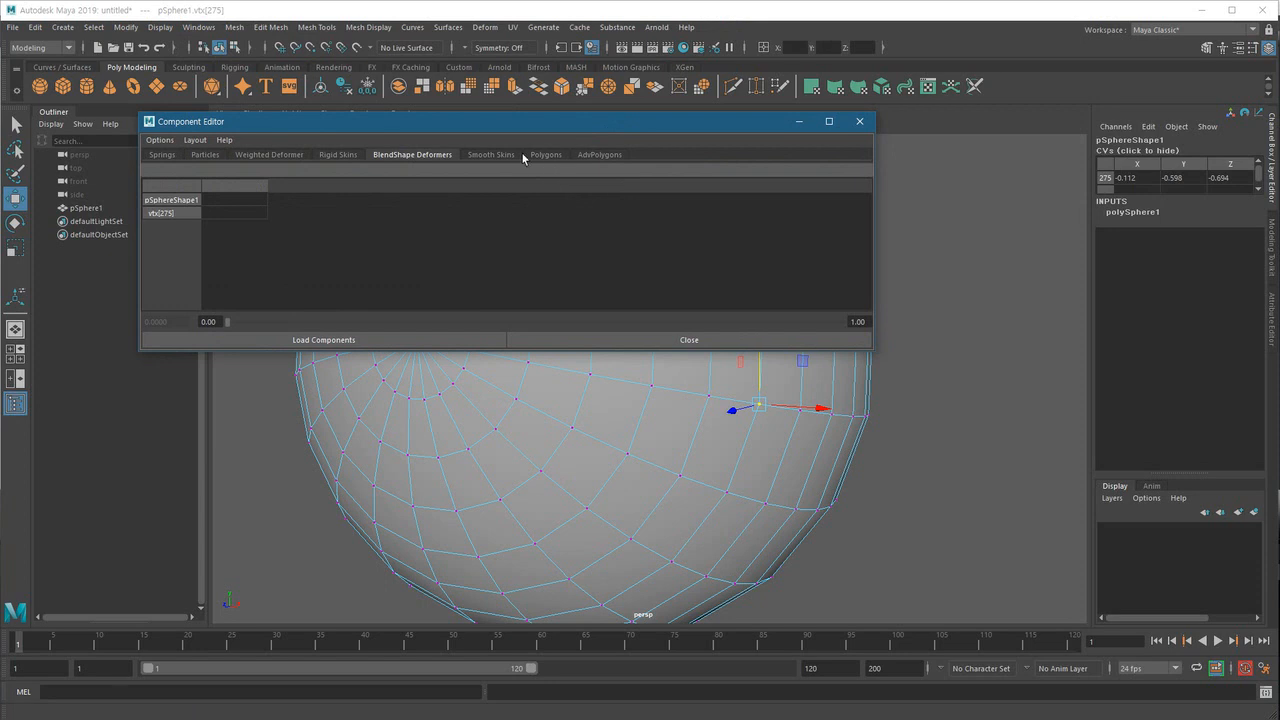
{"action": "left_click", "coordinate": [548, 155]}
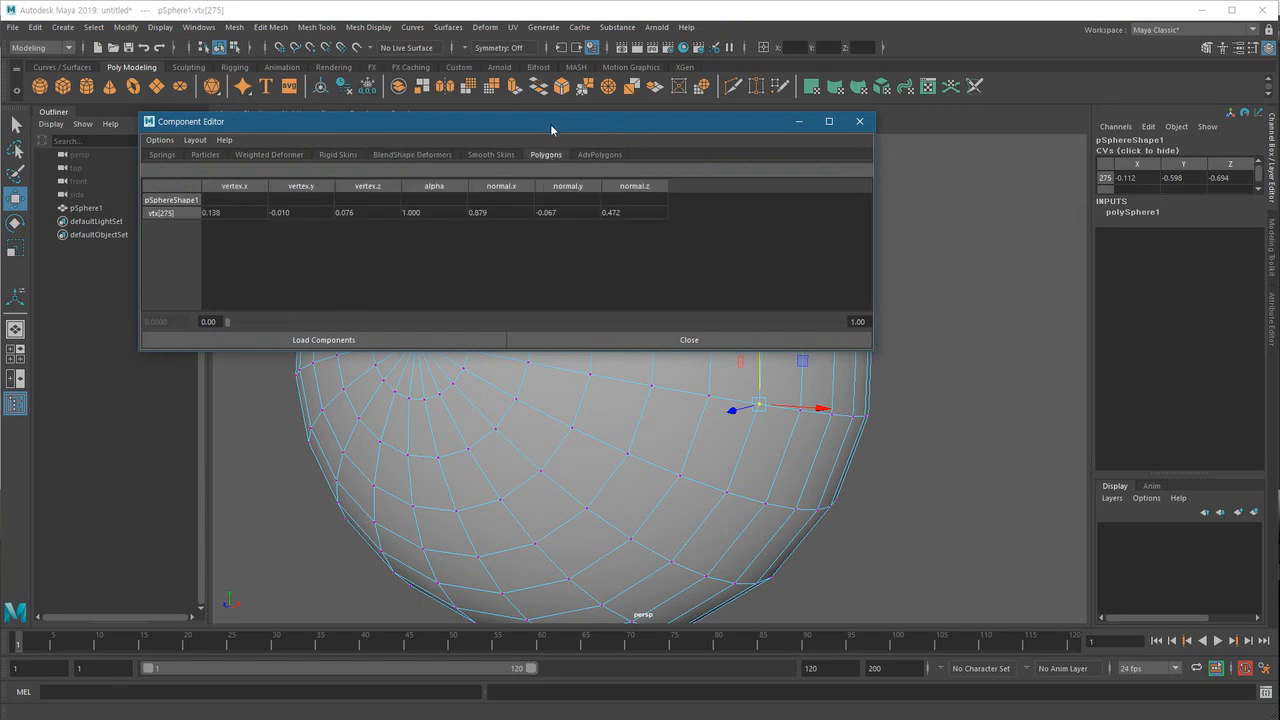
{"action": "left_click_drag", "start_coordinate": [556, 126], "coordinate": [491, 90]}
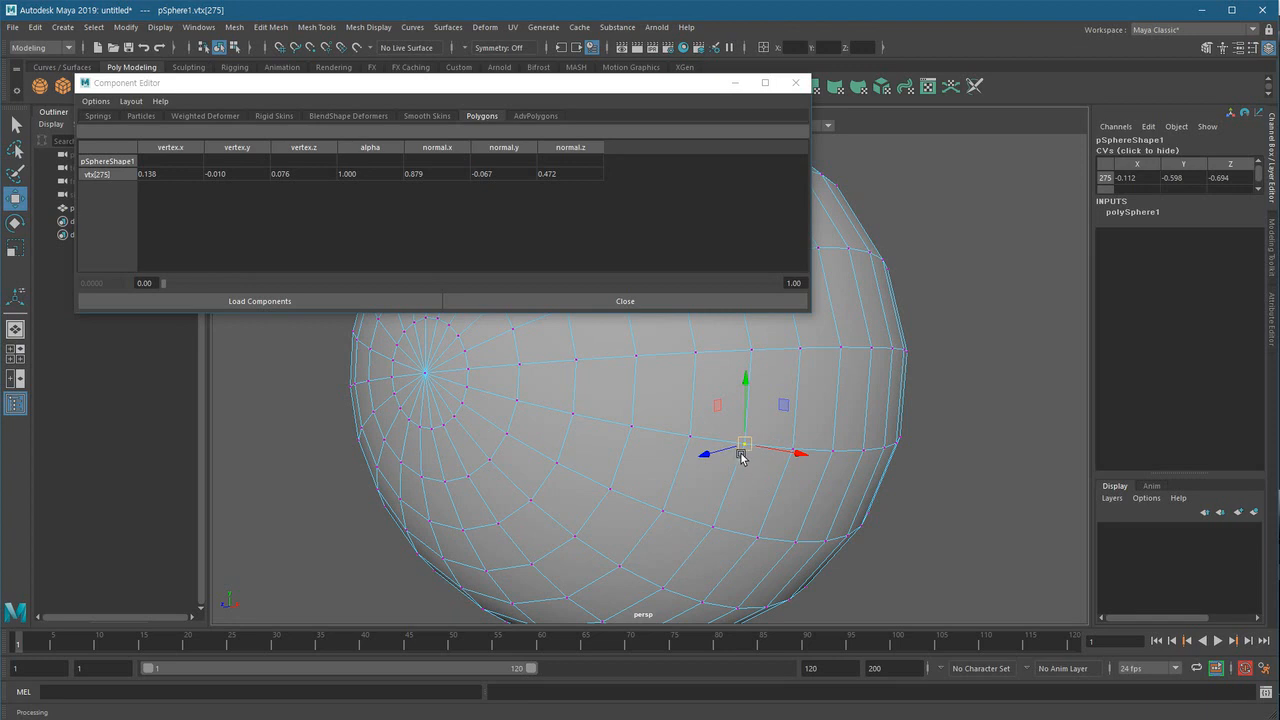
- Create a polygon plane and move it about 0.881 along X, beside the sphere
{"action": "scroll", "coordinate": [551, 471], "scroll_direction": "down", "scroll_amount": 5}
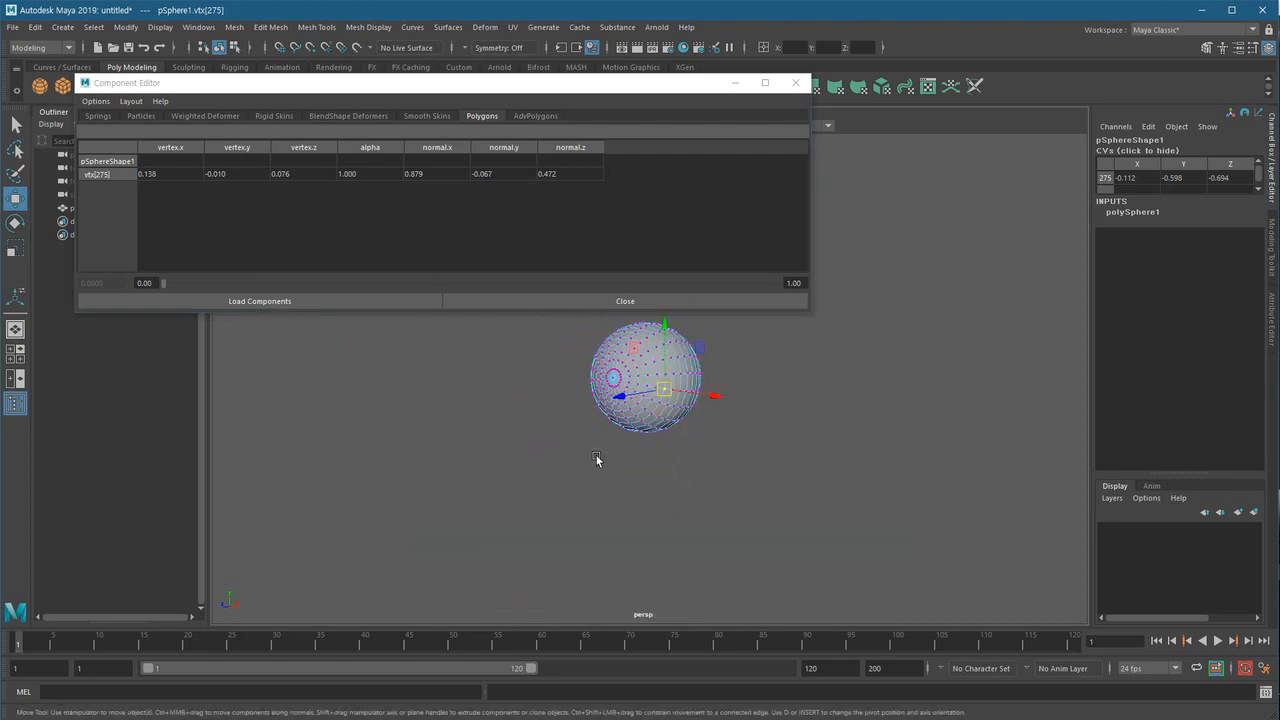
{"action": "left_click_drag", "start_coordinate": [580, 471], "coordinate": [541, 476], "text": "alt"}
{"action": "left_click", "coordinate": [688, 396]}
{"action": "right_click_drag", "start_coordinate": [686, 394], "coordinate": [629, 392], "text": "shift"}
{"action": "left_click_drag", "start_coordinate": [596, 408], "coordinate": [632, 458], "text": "alt"}
{"action": "left_click_drag", "start_coordinate": [556, 435], "coordinate": [758, 517]}
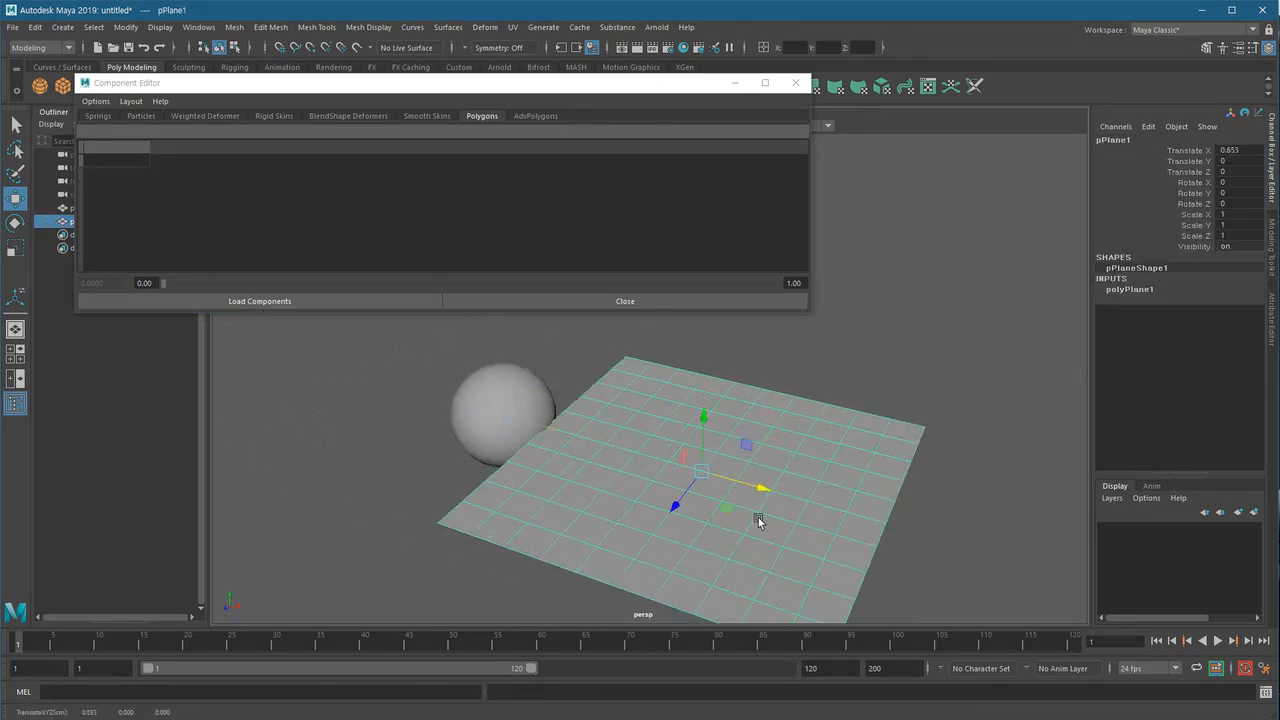
{"action": "scroll", "coordinate": [691, 483], "scroll_direction": "down", "scroll_amount": 3}
{"action": "left_click_drag", "start_coordinate": [691, 483], "coordinate": [790, 460], "text": "alt"}
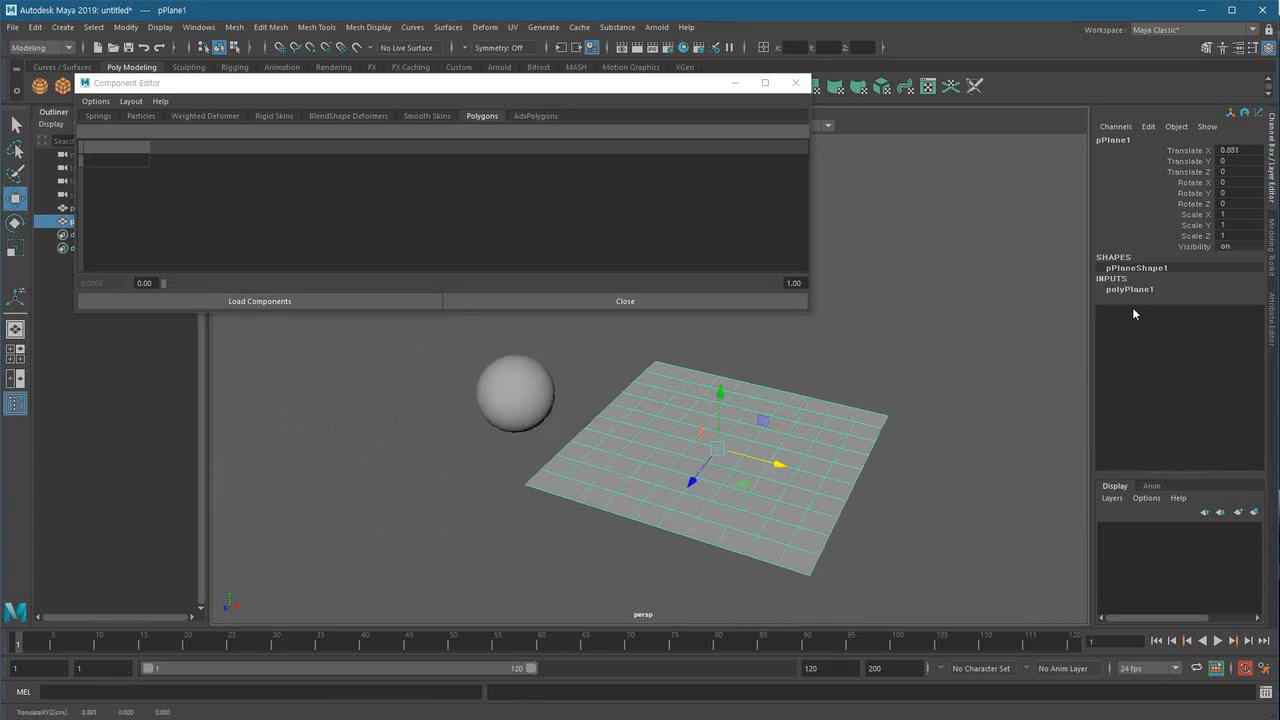
- Set the plane's Subdivisions Width and Subdivisions Height to 1
{"action": "left_click", "coordinate": [1130, 289]}
{"action": "left_click_drag", "start_coordinate": [1236, 321], "coordinate": [1236, 332]}
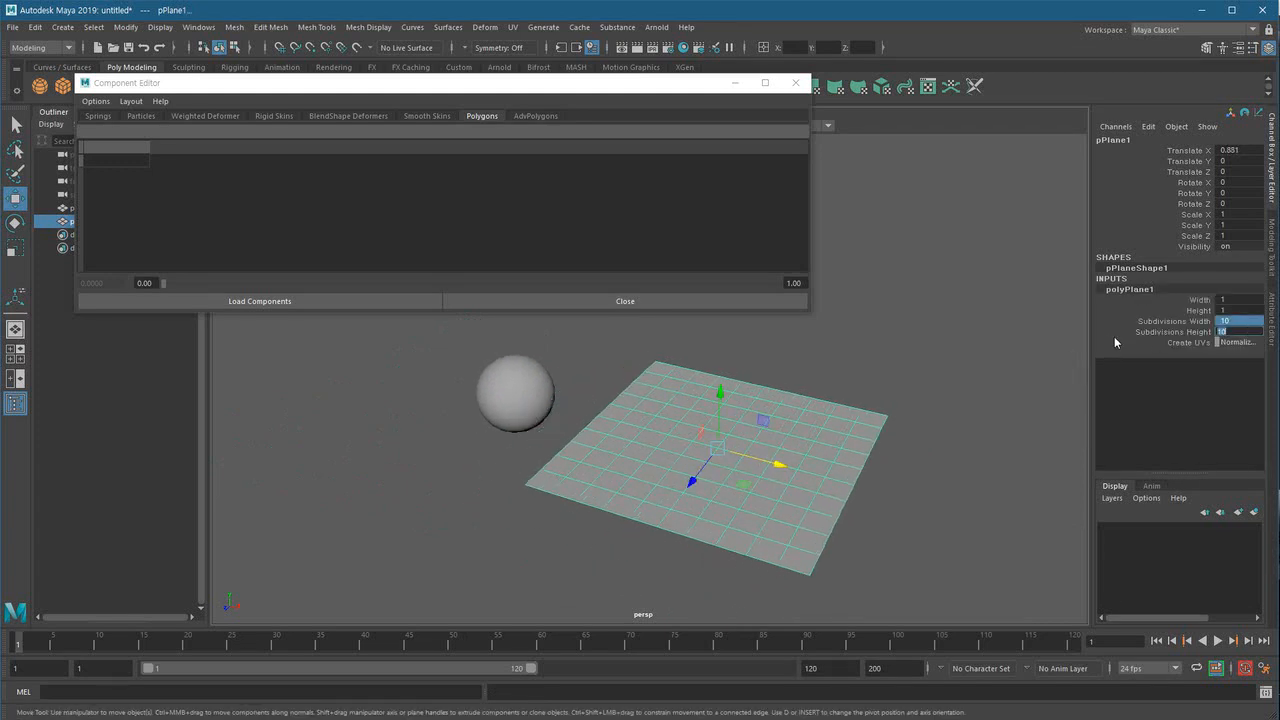
{"action": "middle_click_drag", "start_coordinate": [869, 416], "coordinate": [822, 447]}
- Select the plane's far-right corner vertex in vertex mode and show its CV coordinates
{"action": "right_click_drag", "start_coordinate": [822, 447], "coordinate": [956, 438]}
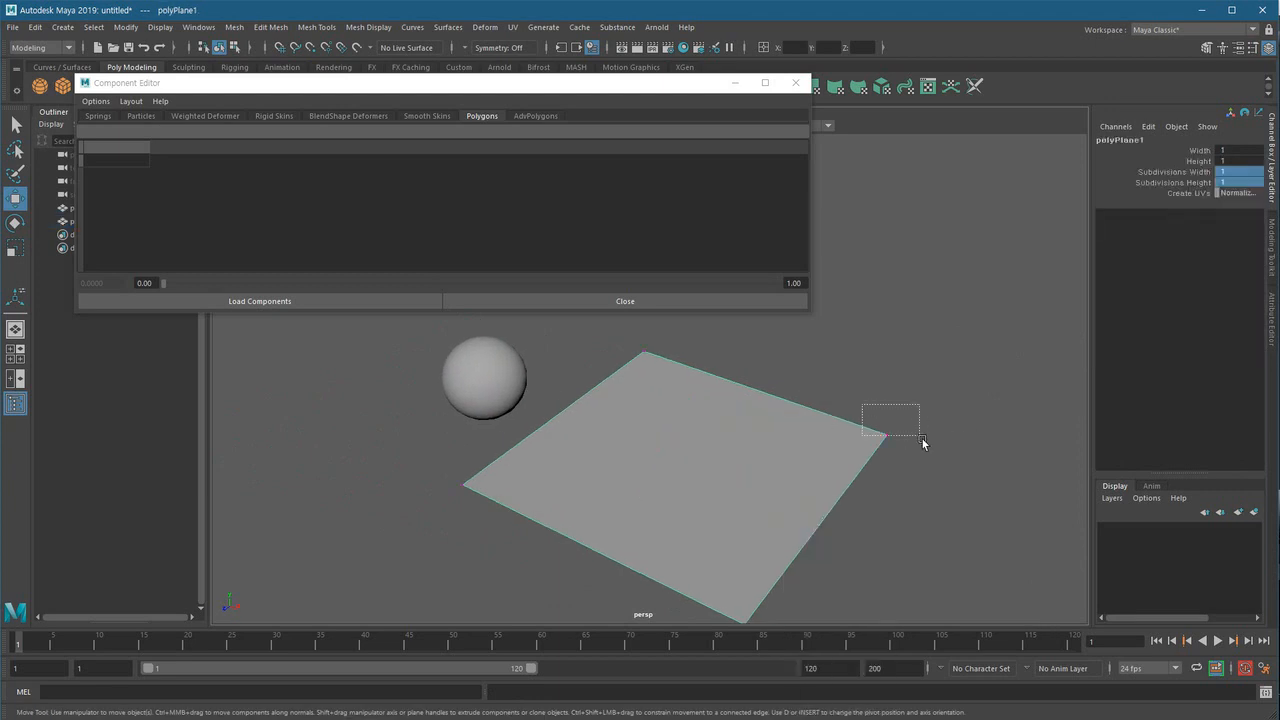
{"action": "left_click_drag", "start_coordinate": [866, 409], "coordinate": [918, 516]}
{"action": "middle_click_drag", "start_coordinate": [918, 516], "coordinate": [920, 509], "text": "alt"}
{"action": "left_click", "coordinate": [1125, 151]}
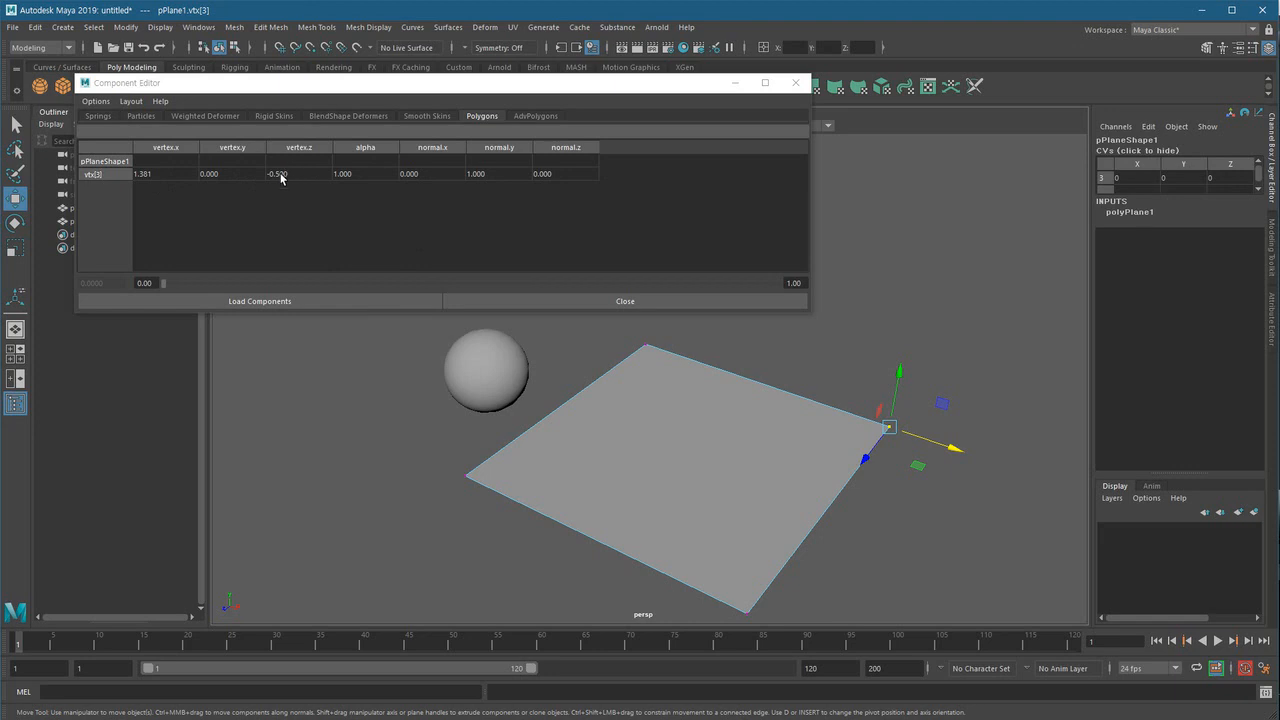
- Select the plane's corner vertices one after another and compare their coordinates in the Component Editor
{"action": "left_click", "coordinate": [662, 354]}
{"action": "left_click_drag", "start_coordinate": [709, 414], "coordinate": [591, 518], "text": "alt"}
{"action": "left_click", "coordinate": [551, 505]}
{"action": "left_click", "coordinate": [848, 563]}
{"action": "left_click", "coordinate": [866, 383]}
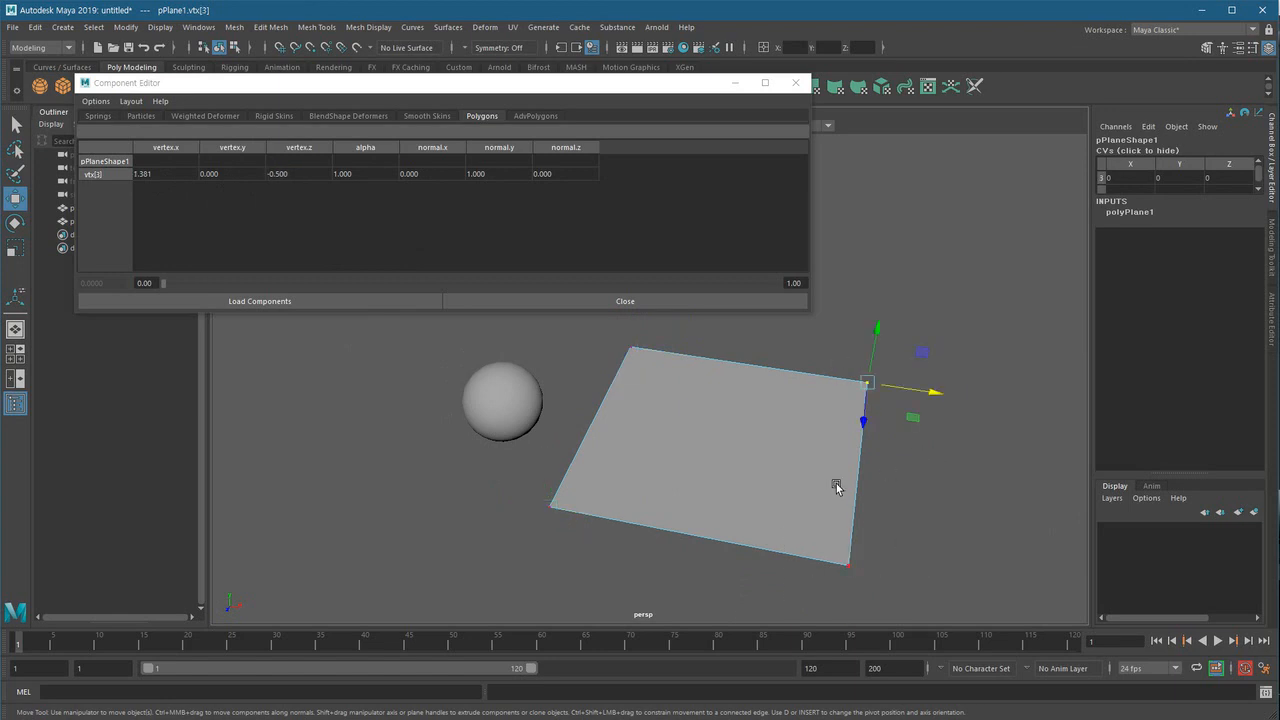
{"action": "left_click_drag", "start_coordinate": [727, 480], "coordinate": [747, 484], "text": "alt"}
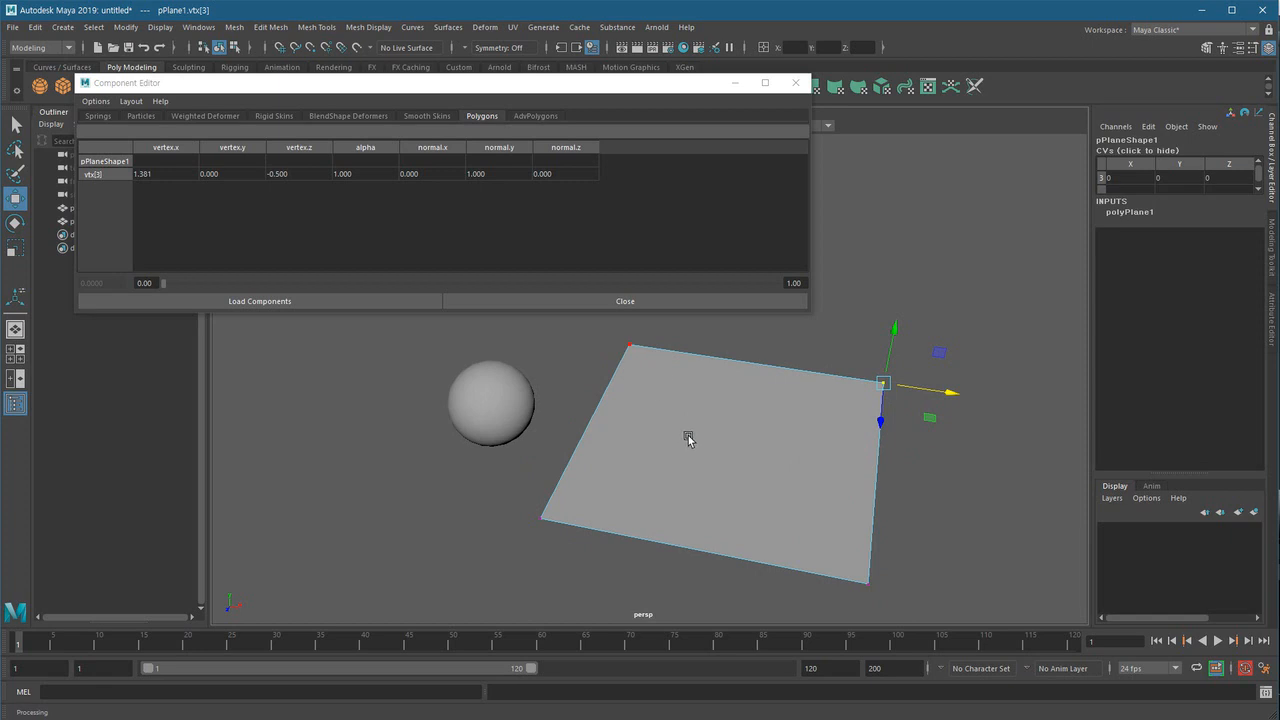
- Return the plane to object mode and set its Translate X to 0
{"action": "right_click_drag", "start_coordinate": [753, 453], "coordinate": [699, 470], "text": "alt"}
{"action": "key", "text": "F8"}
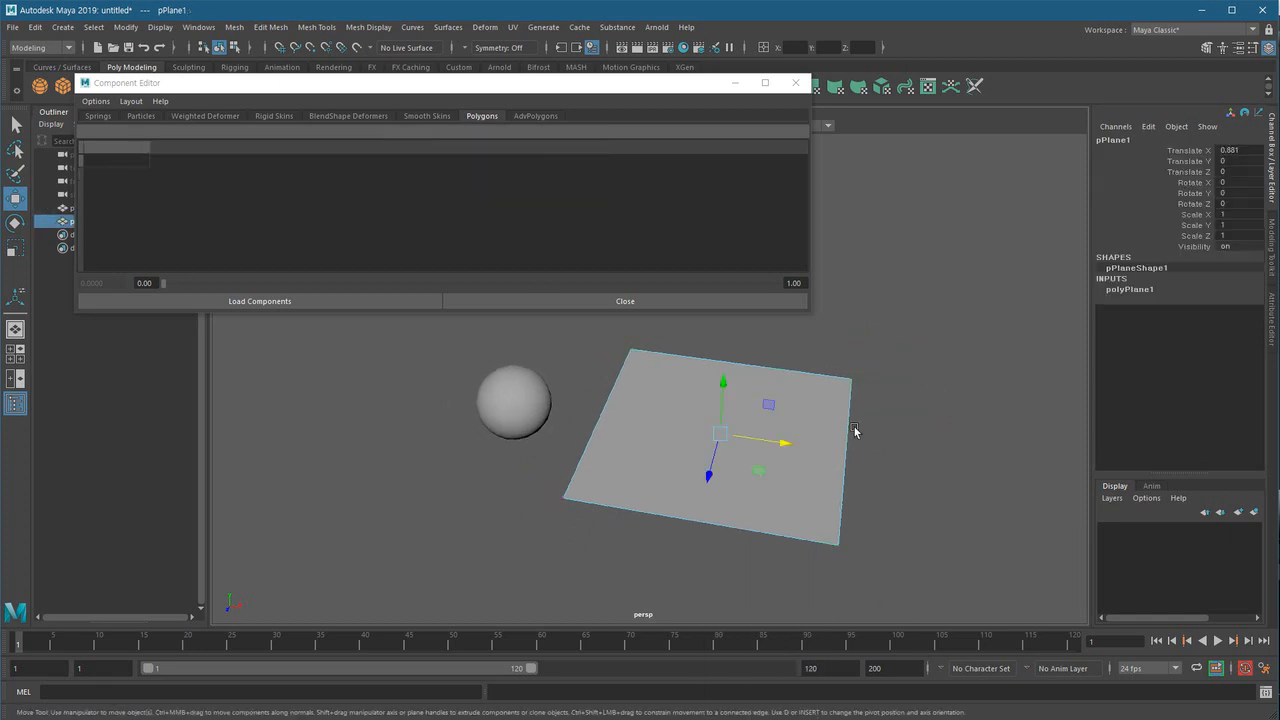
{"action": "left_click", "coordinate": [1249, 148]}
{"action": "type", "text": "0"}
{"action": "key", "text": "Return"}
{"action": "left_click_drag", "start_coordinate": [554, 472], "coordinate": [736, 504], "text": "alt"}
- Reselect the centred plane's far-right corner vertex in vertex mode and examine its coordinates in the Component Editor
{"action": "right_click", "coordinate": [767, 401]}
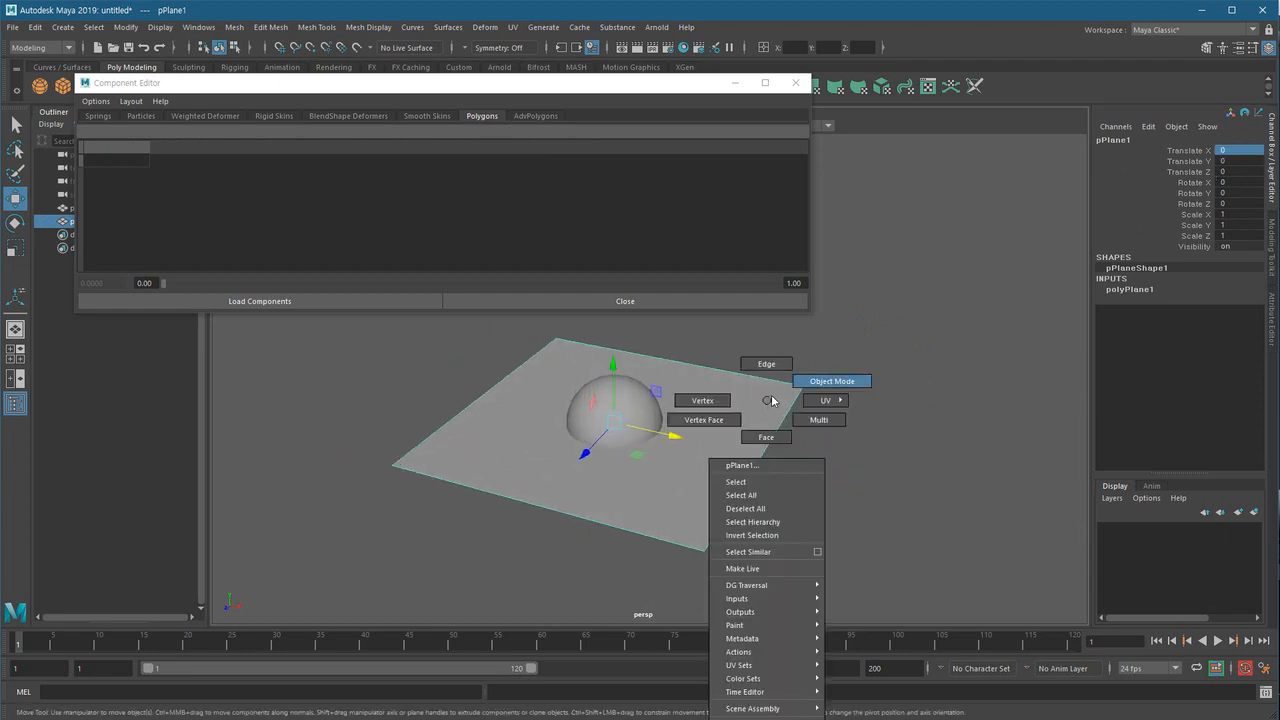
{"action": "left_click", "coordinate": [702, 400]}
{"action": "left_click", "coordinate": [801, 388]}
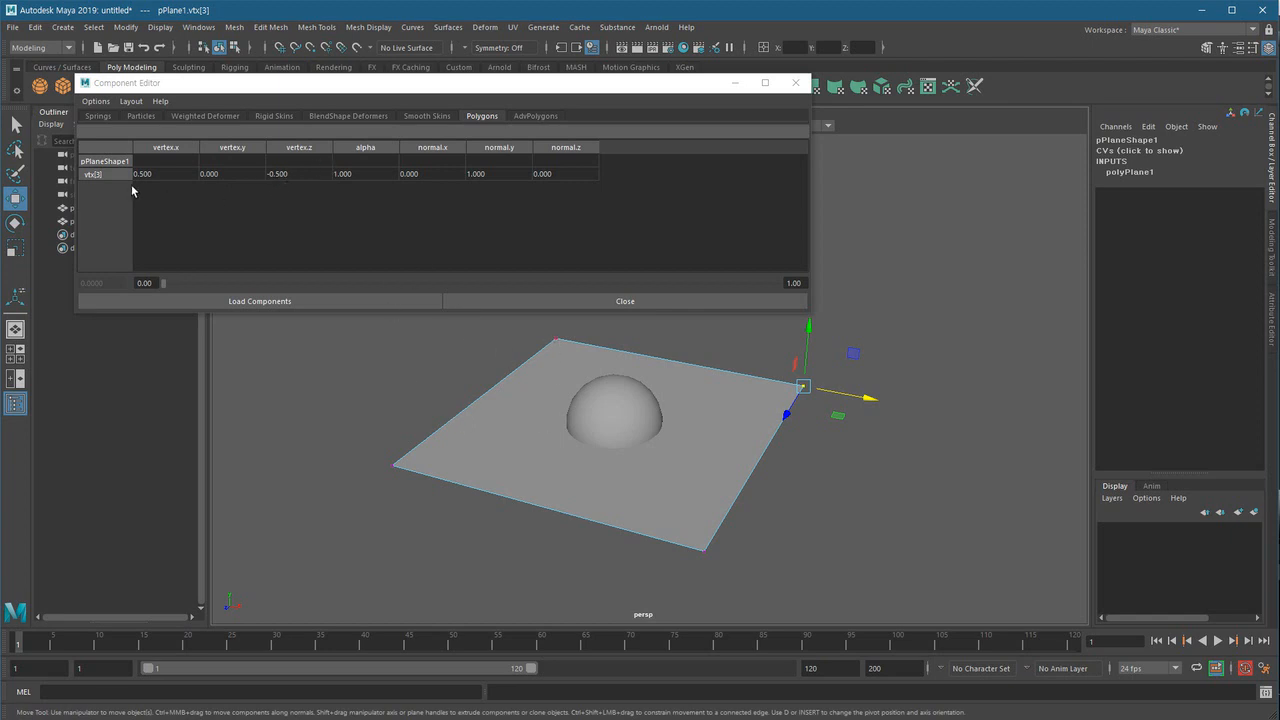
{"action": "left_click_drag", "start_coordinate": [437, 352], "coordinate": [576, 466], "text": "alt"}
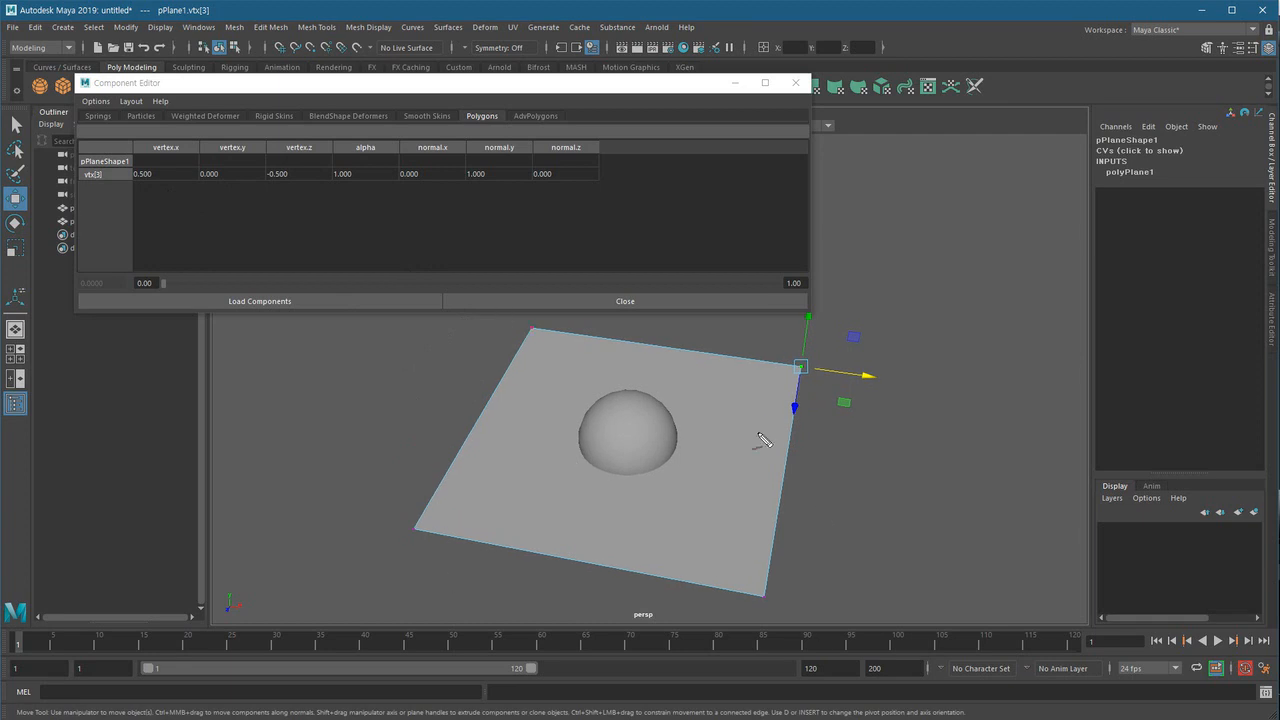
{"action": "mouse_move", "coordinate": [621, 439]}
{"action": "left_mouse_down"}
{"action": "mouse_move", "coordinate": [634, 450]}
{"action": "mouse_move", "coordinate": [781, 372]}
{"action": "mouse_move", "coordinate": [787, 384]}
{"action": "left_mouse_up"}
{"action": "mouse_move", "coordinate": [688, 448]}
{"action": "left_mouse_down"}
{"action": "mouse_move", "coordinate": [785, 455]}
{"action": "mouse_move", "coordinate": [718, 486]}
{"action": "mouse_move", "coordinate": [736, 482]}
{"action": "mouse_move", "coordinate": [735, 493]}
{"action": "left_mouse_up"}
{"action": "left_click", "coordinate": [728, 491]}
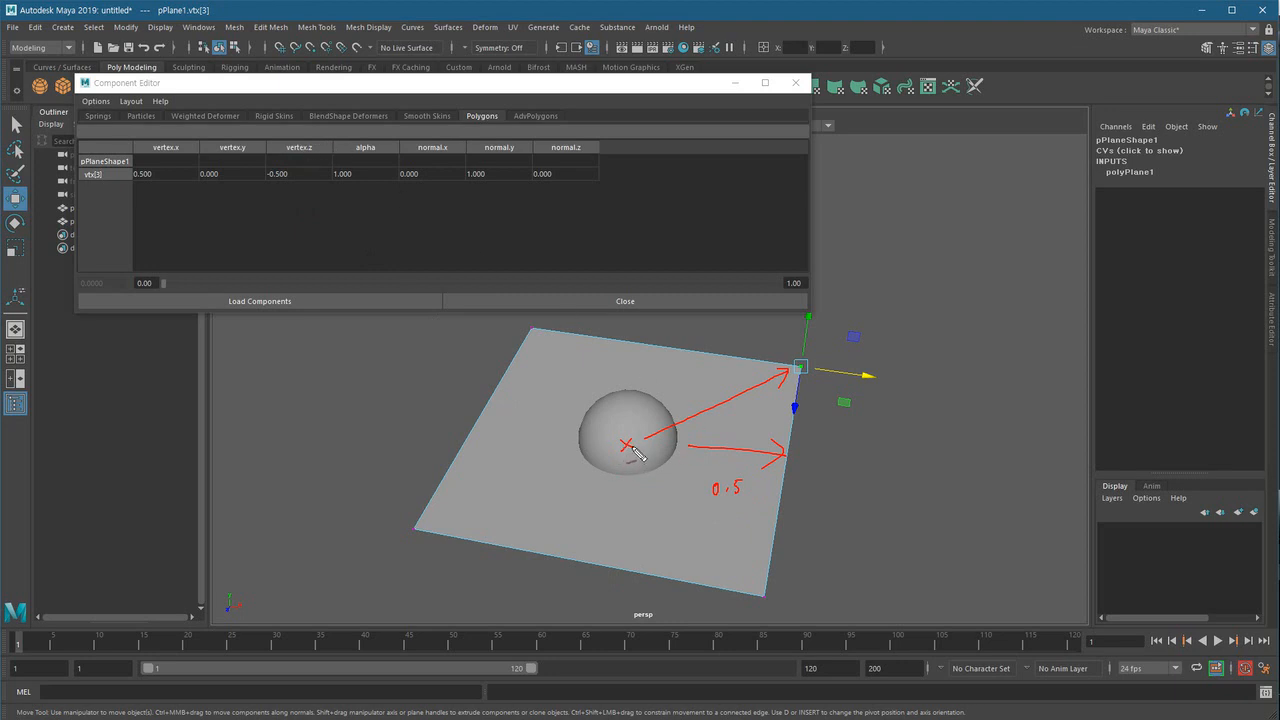
{"action": "left_click_drag", "start_coordinate": [650, 428], "coordinate": [665, 352]}
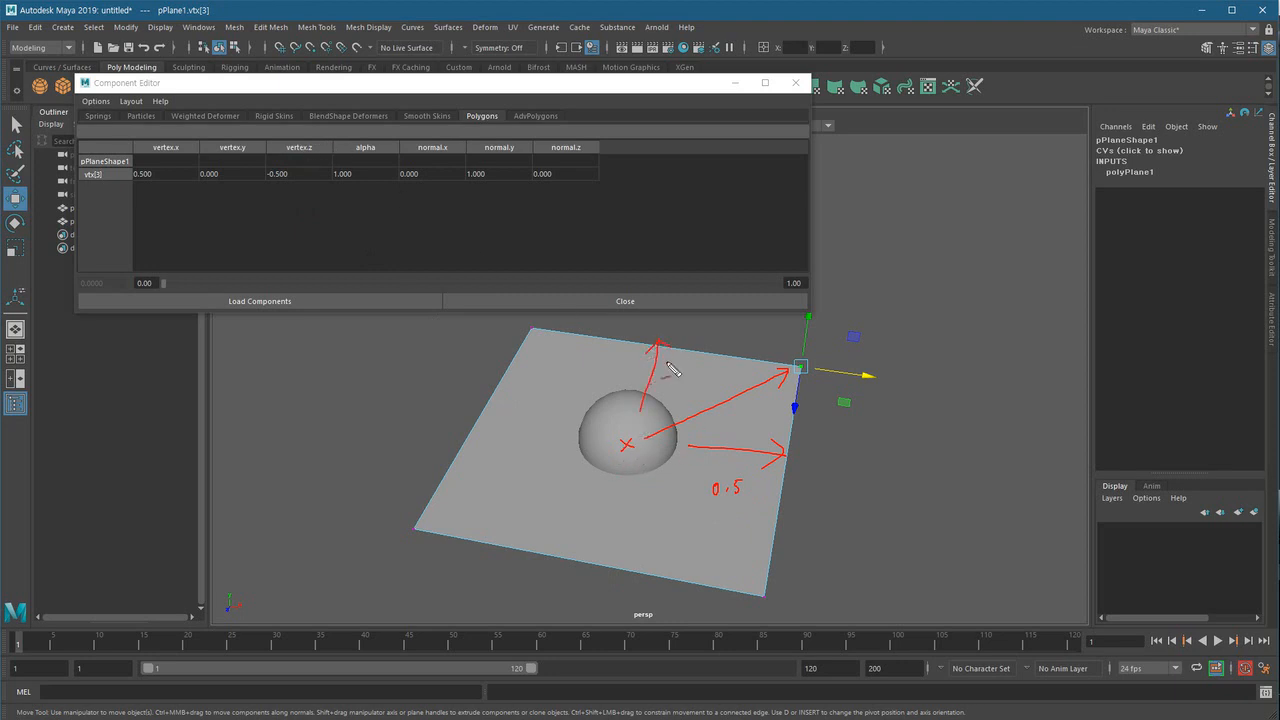
{"action": "left_click_drag", "start_coordinate": [730, 340], "coordinate": [814, 358]}
{"action": "left_click", "coordinate": [741, 349]}
{"action": "mouse_move", "coordinate": [165, 203]}
{"action": "left_mouse_down"}
{"action": "mouse_move", "coordinate": [303, 198]}
{"action": "mouse_move", "coordinate": [190, 230]}
{"action": "left_mouse_up"}
{"action": "mouse_move", "coordinate": [270, 220]}
{"action": "left_mouse_down"}
{"action": "mouse_move", "coordinate": [323, 254]}
{"action": "mouse_move", "coordinate": [341, 224]}
{"action": "mouse_move", "coordinate": [352, 258]}
{"action": "left_mouse_up"}
{"action": "mouse_move", "coordinate": [1150, 165]}
{"action": "left_mouse_down"}
{"action": "mouse_move", "coordinate": [1088, 192]}
{"action": "mouse_move", "coordinate": [1062, 229]}
{"action": "mouse_move", "coordinate": [1094, 214]}
{"action": "mouse_move", "coordinate": [1135, 222]}
{"action": "mouse_move", "coordinate": [1145, 206]}
{"action": "mouse_move", "coordinate": [1185, 236]}
{"action": "left_mouse_up"}
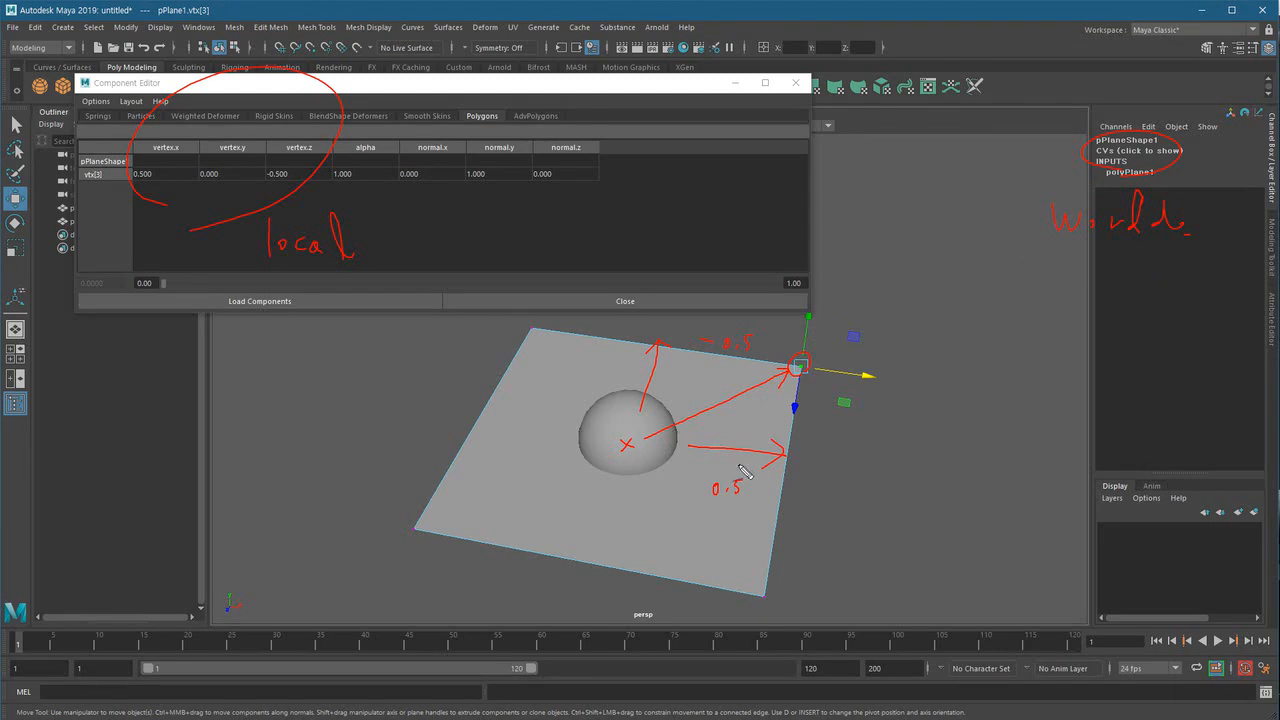
{"action": "key", "text": "Escape"}
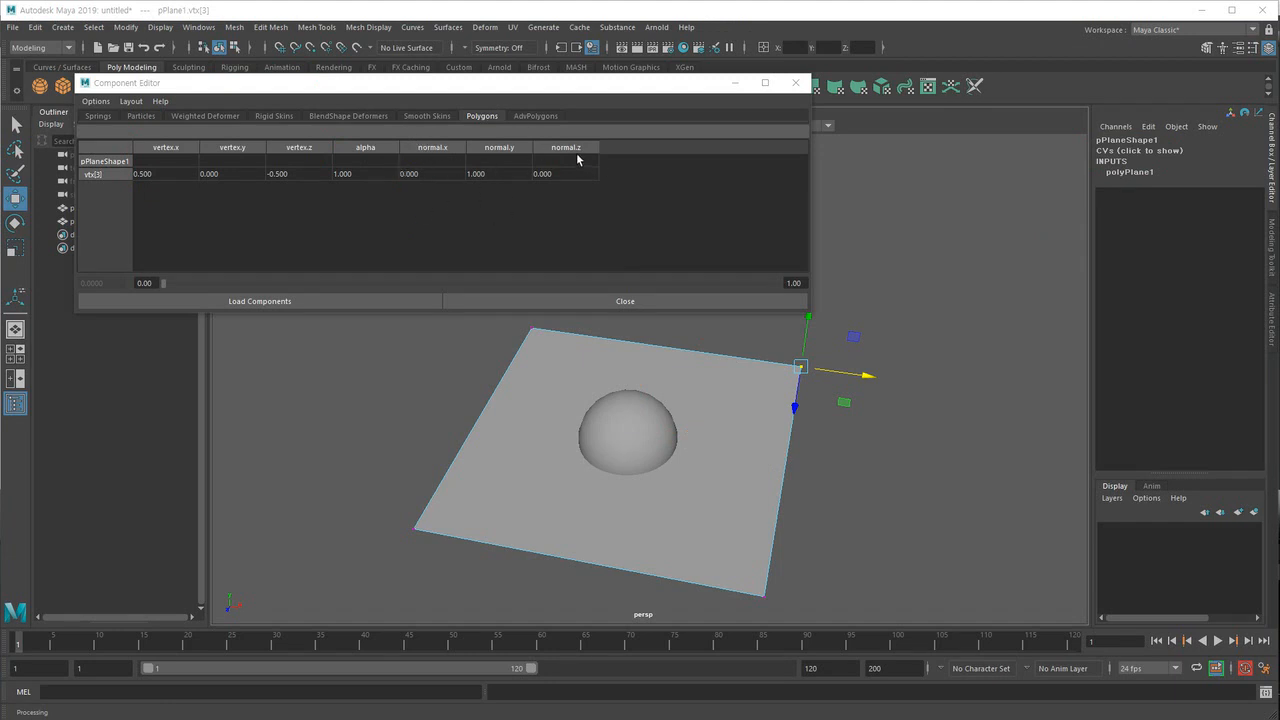
- Select the plane's corner vertices one after another and compare their normal values in the Component Editor
{"action": "left_click_drag", "start_coordinate": [737, 572], "coordinate": [775, 608]}
{"action": "left_click", "coordinate": [419, 541]}
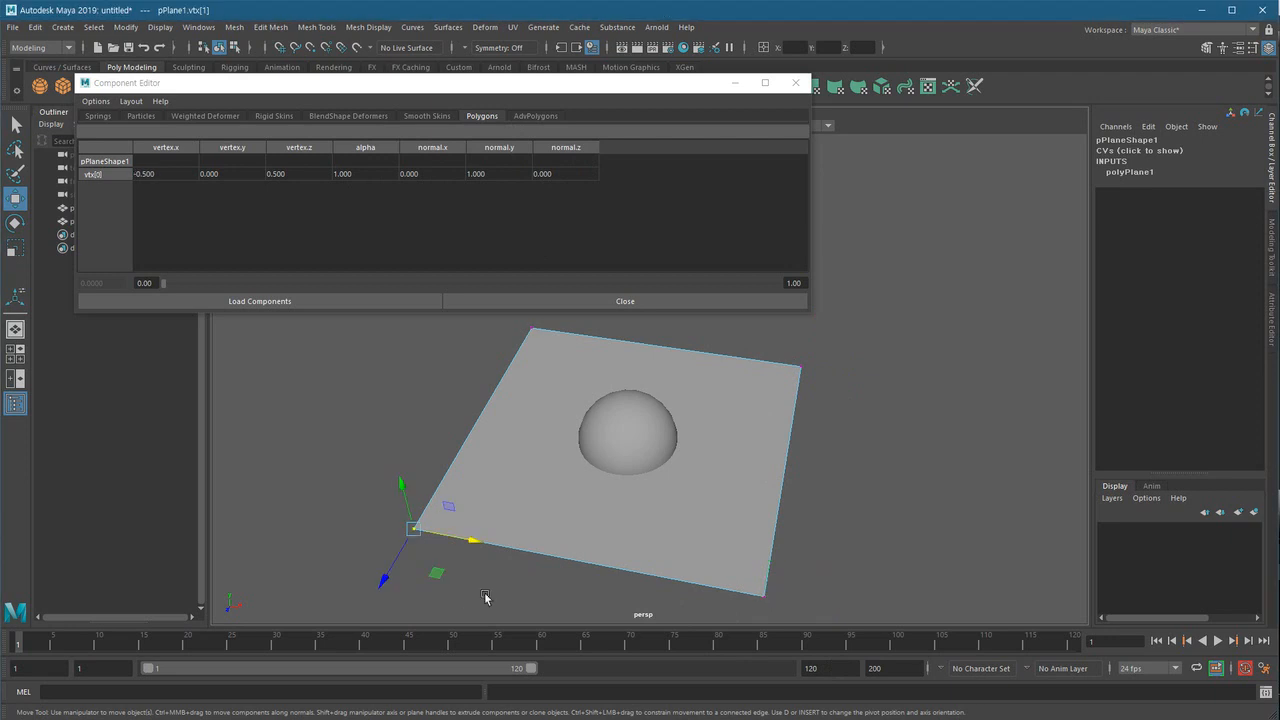
{"action": "middle_click_drag", "start_coordinate": [571, 366], "coordinate": [511, 381], "text": "alt"}
{"action": "left_click", "coordinate": [524, 380]}
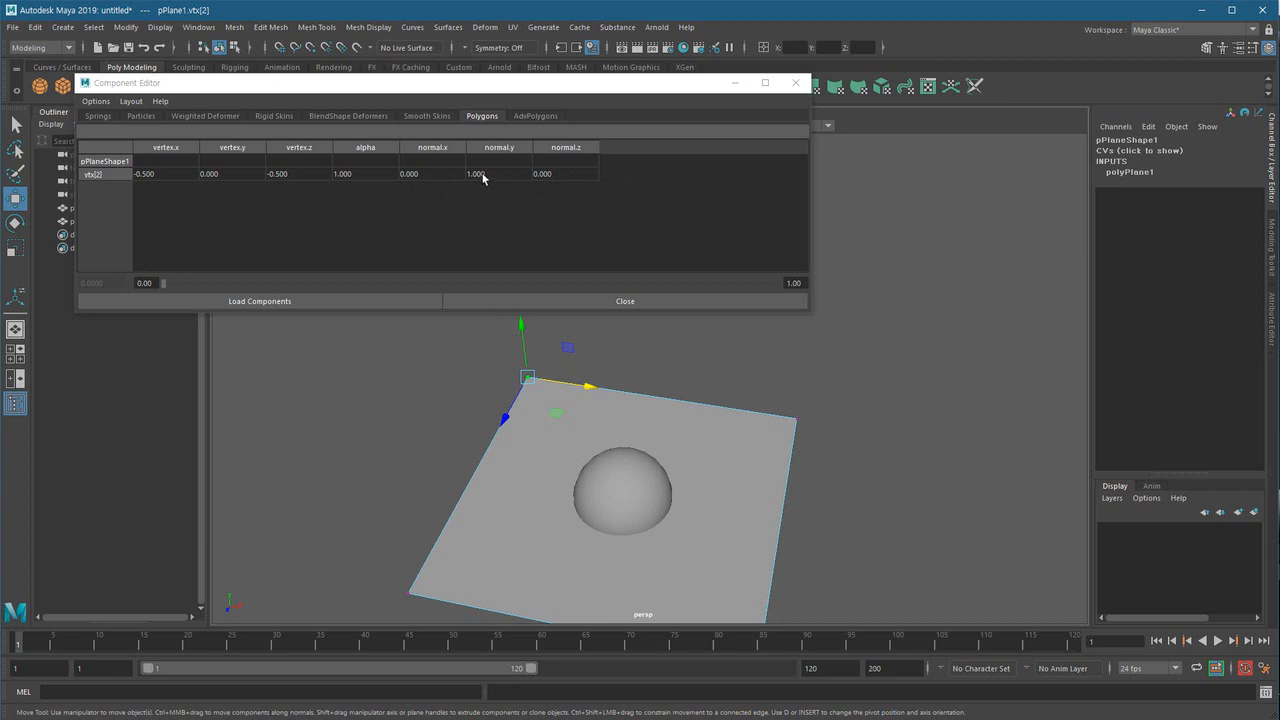
{"action": "left_click_drag", "start_coordinate": [780, 389], "coordinate": [850, 472]}
{"action": "left_click_drag", "start_coordinate": [777, 500], "coordinate": [813, 386]}
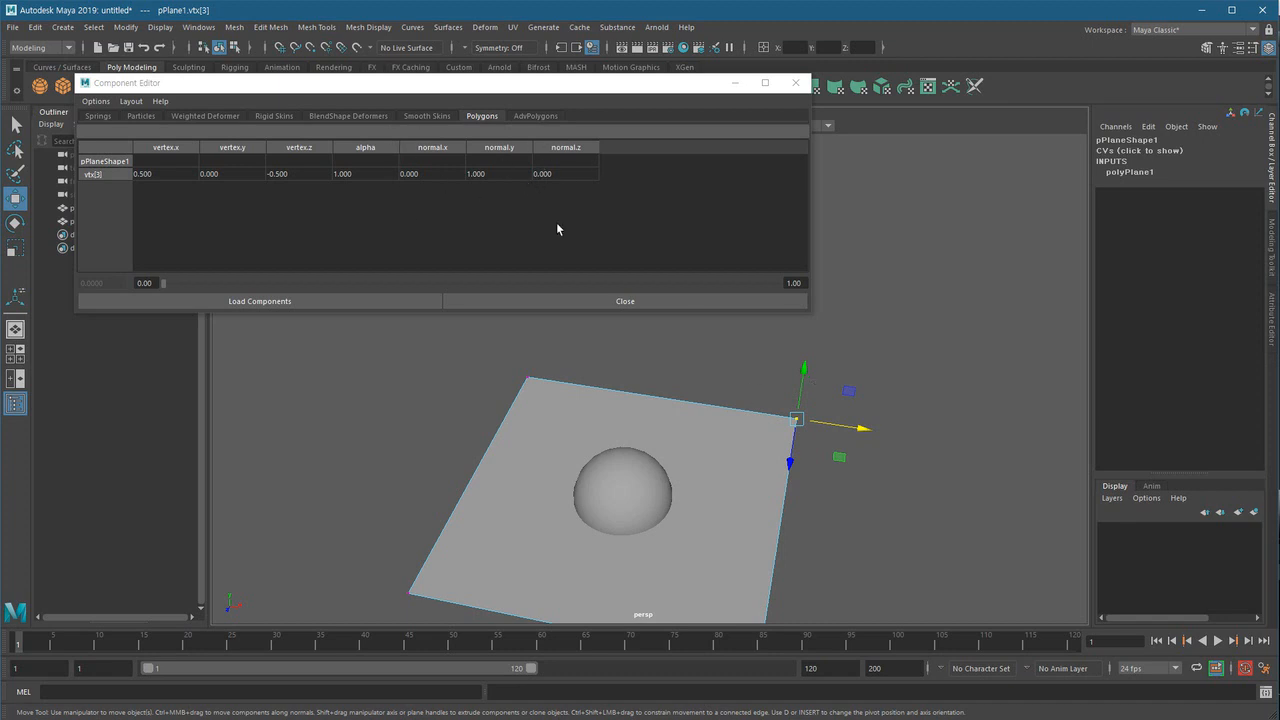
{"action": "scroll", "coordinate": [800, 505], "scroll_direction": "down", "scroll_amount": 2}
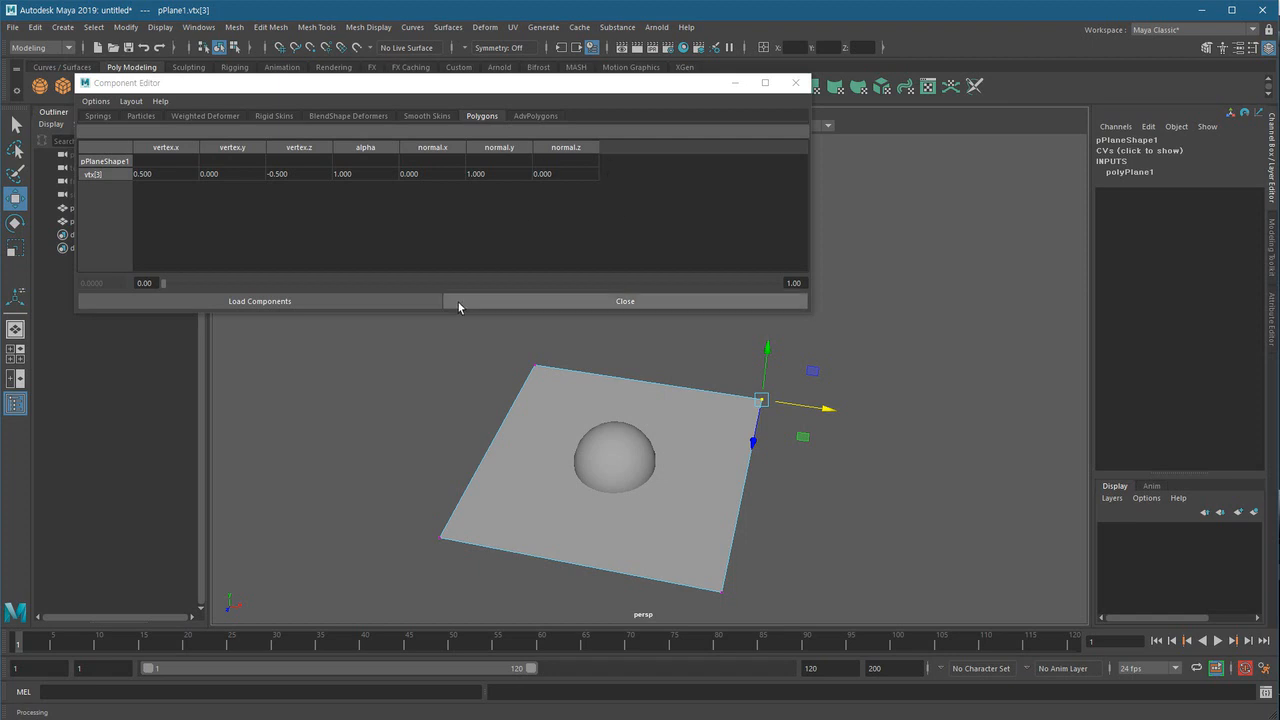
- Return the plane to object mode and move it about 1.068 units along X, away from the sphere
{"action": "left_click_drag", "start_coordinate": [570, 465], "coordinate": [715, 478], "text": "alt"}
{"action": "right_click_drag", "start_coordinate": [715, 478], "coordinate": [823, 389]}
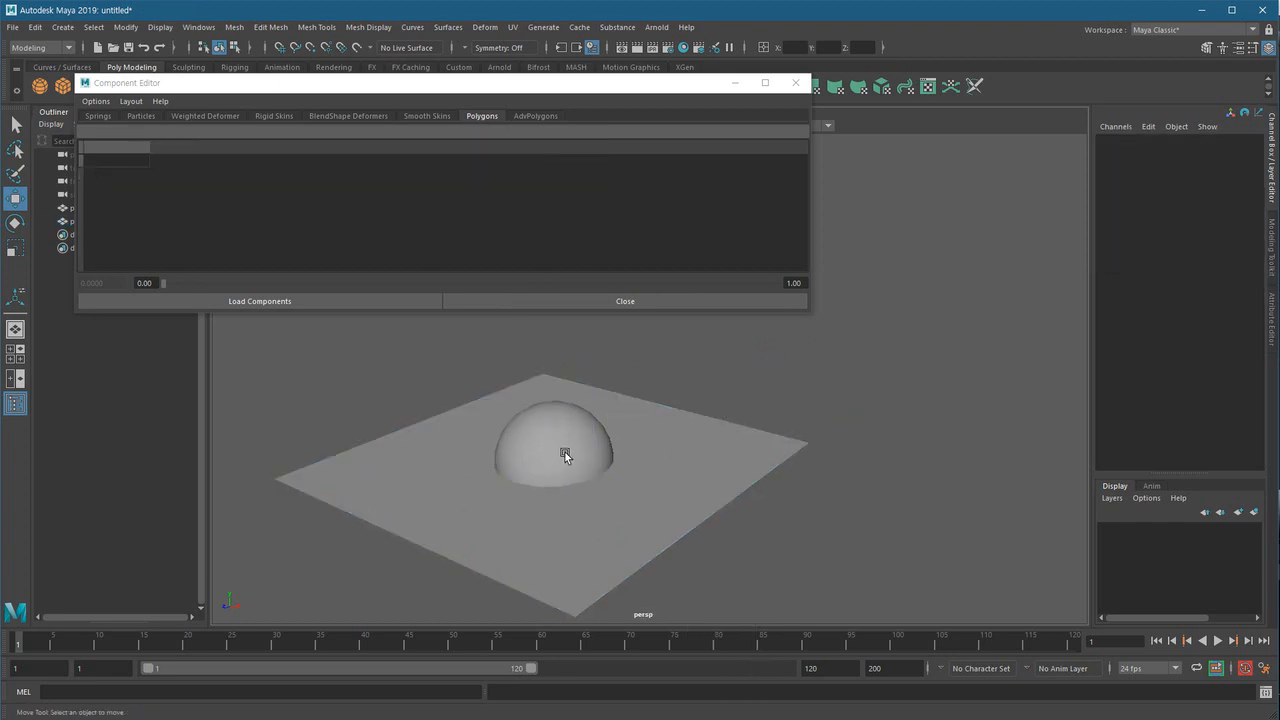
{"action": "left_click", "coordinate": [541, 483]}
{"action": "left_click", "coordinate": [760, 448]}
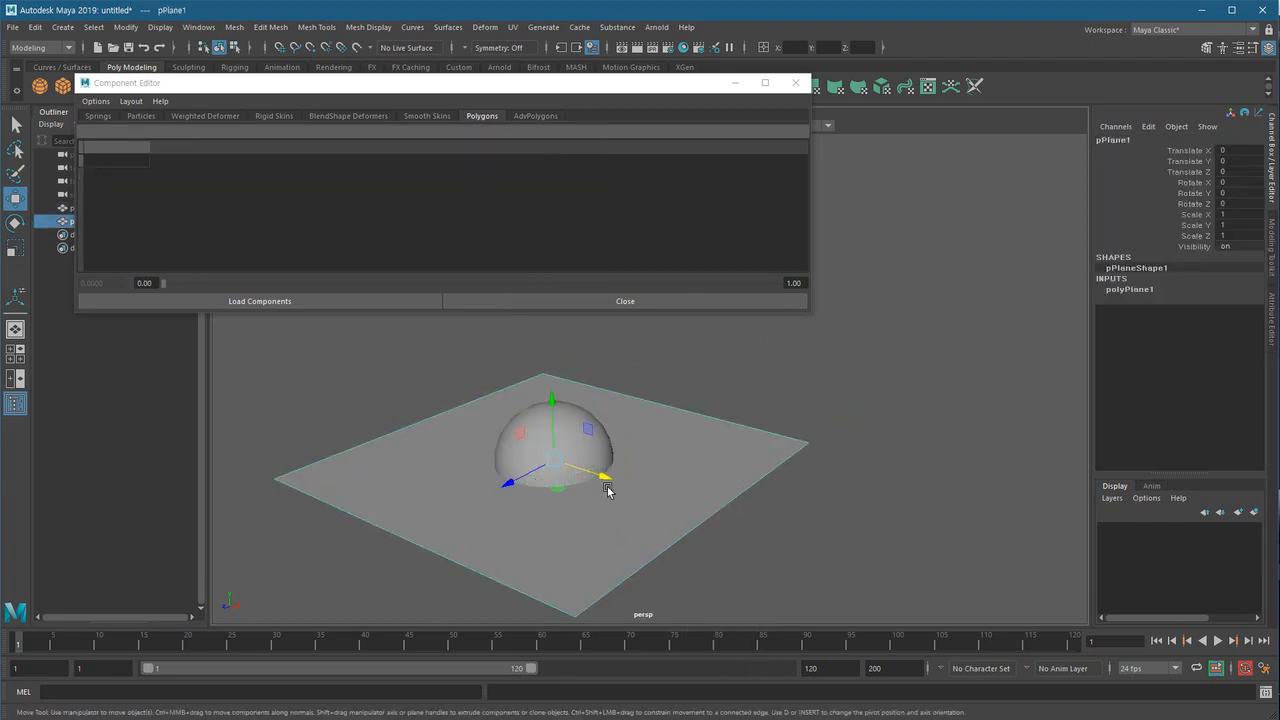
{"action": "left_click_drag", "start_coordinate": [589, 478], "coordinate": [946, 592]}
- Select a vertex on the sphere's surface in vertex mode and examine its normal X, Y and Z values in the Component Editor
{"action": "left_click", "coordinate": [569, 466]}
{"action": "scroll", "coordinate": [513, 517], "scroll_direction": "up", "scroll_amount": 4}
{"action": "right_click_drag", "start_coordinate": [490, 425], "coordinate": [314, 413]}
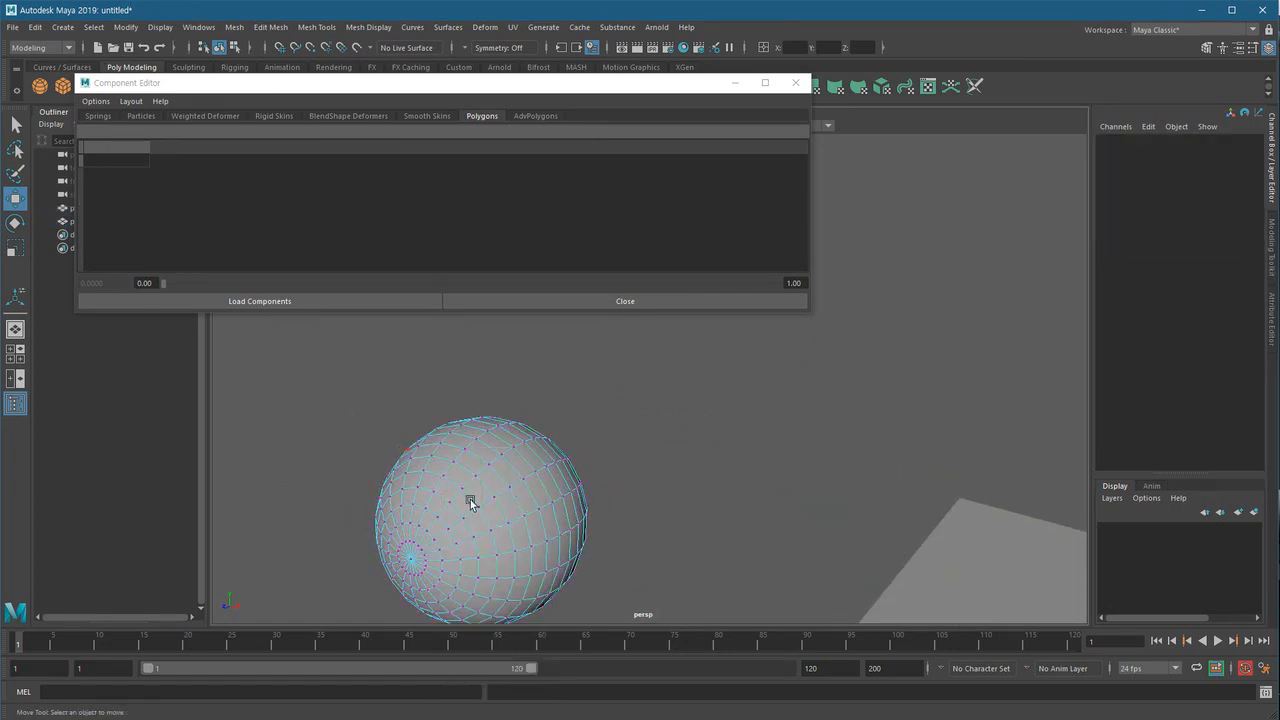
{"action": "left_click", "coordinate": [521, 515]}
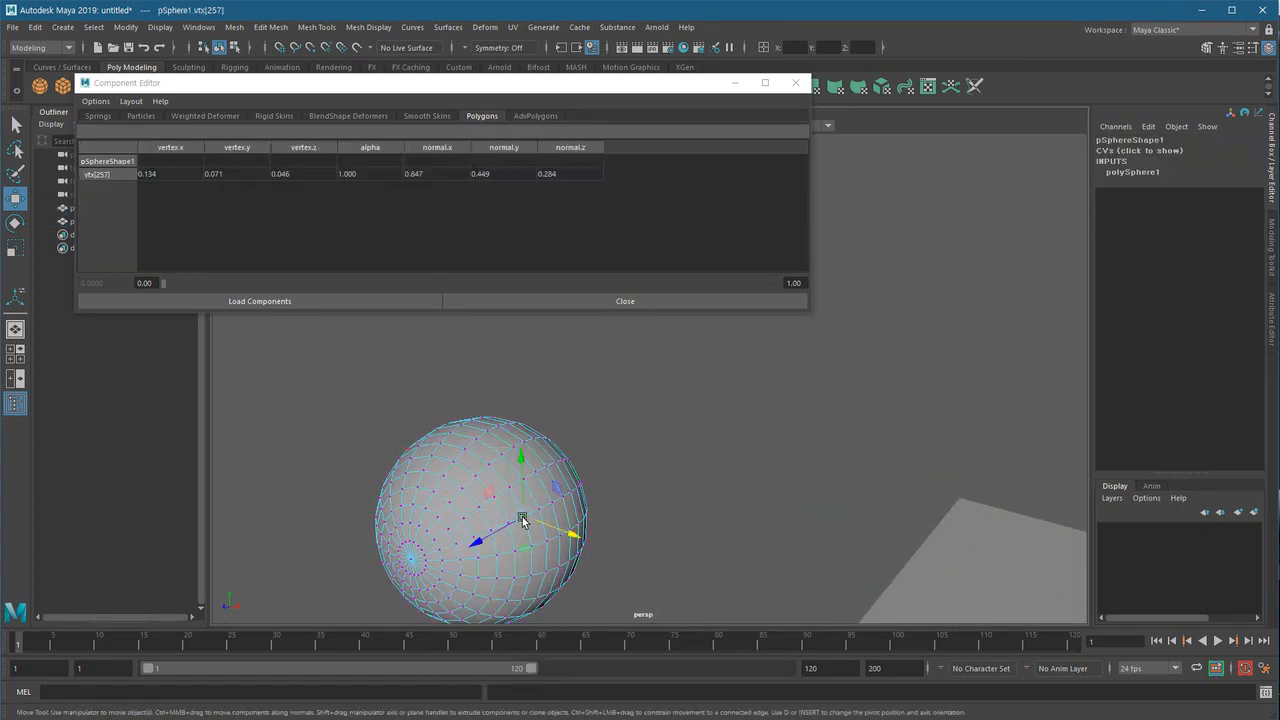
{"action": "middle_click_drag", "start_coordinate": [578, 490], "coordinate": [660, 366], "text": "alt"}
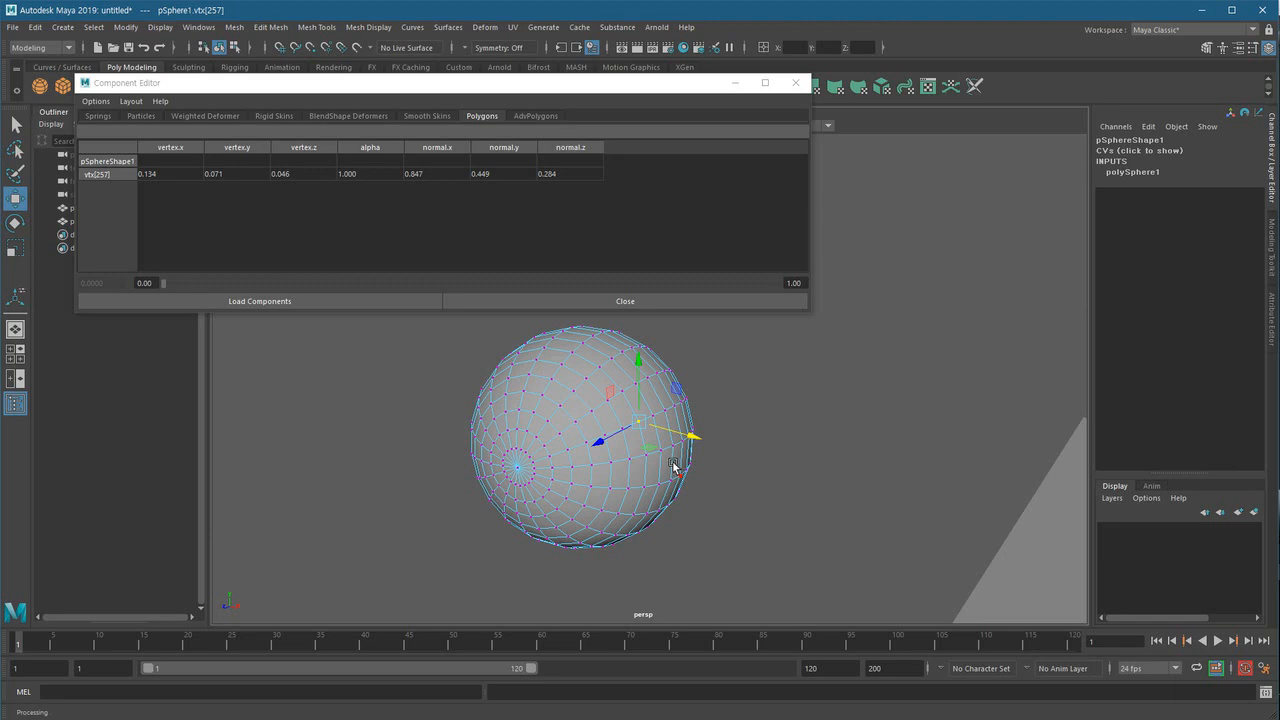
{"action": "left_click_drag", "start_coordinate": [620, 447], "coordinate": [593, 449], "text": "alt"}
{"action": "right_click_drag", "start_coordinate": [593, 449], "coordinate": [617, 526], "text": "alt"}
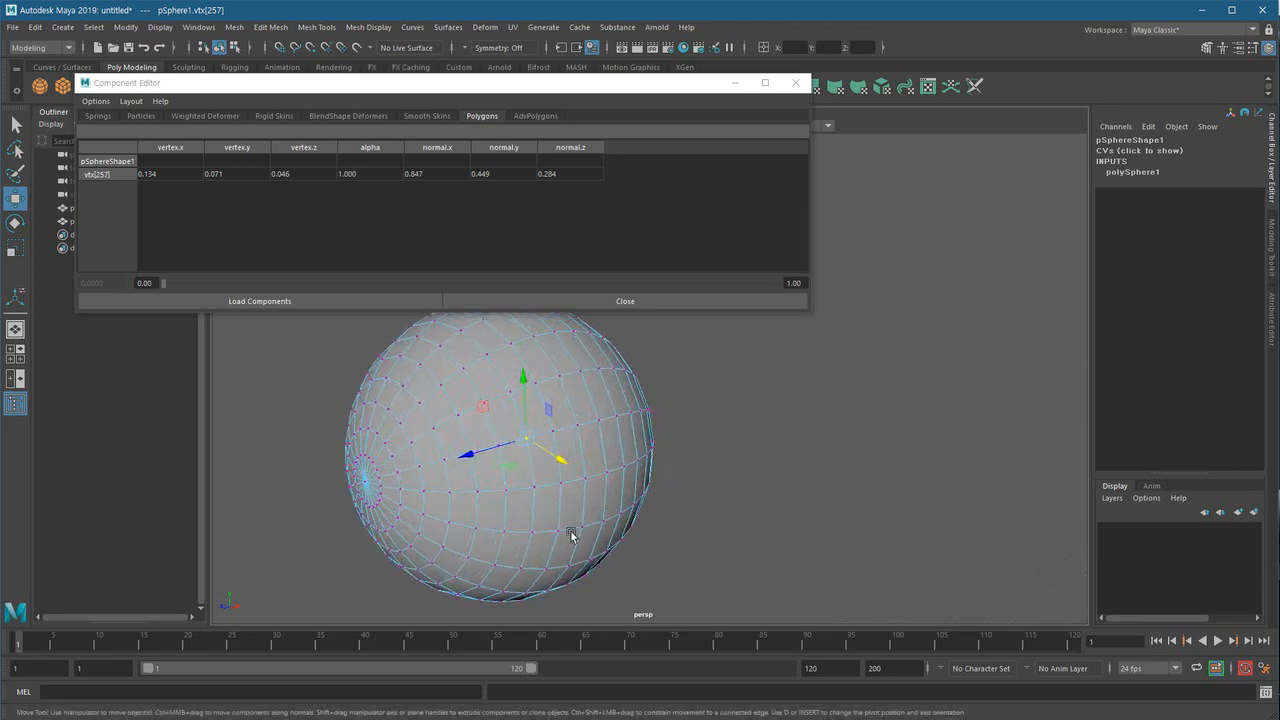
{"action": "middle_click_drag", "start_coordinate": [617, 526], "coordinate": [730, 537], "text": "alt"}
{"action": "right_click_drag", "start_coordinate": [629, 534], "coordinate": [734, 537], "text": "alt"}
{"action": "middle_click_drag", "start_coordinate": [744, 538], "coordinate": [772, 488], "text": "alt"}
- Return the sphere to object mode and inspect its surface from inside and outside
{"action": "right_click_drag", "start_coordinate": [772, 488], "coordinate": [905, 372]}
{"action": "left_click", "coordinate": [428, 564]}
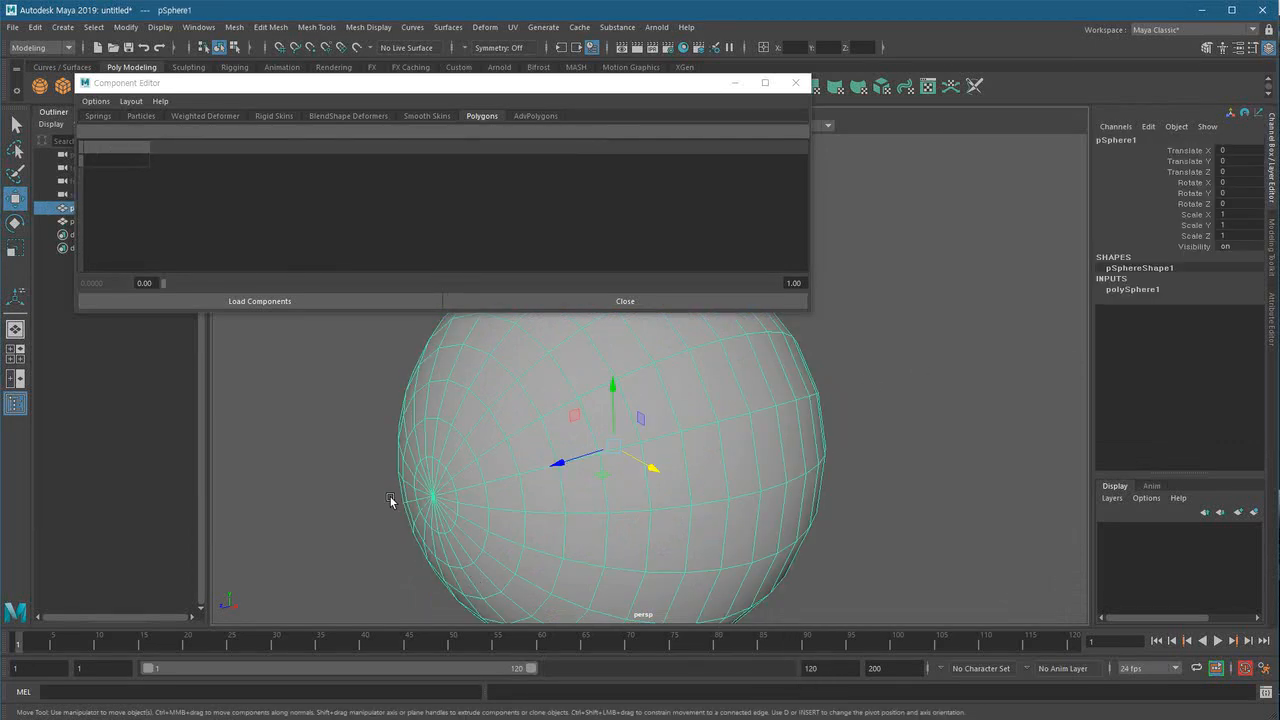
{"action": "mouse_move", "coordinate": [523, 463]}
{"action": "right_mouse_down", "text": "alt"}
{"action": "mouse_move", "coordinate": [628, 459]}
{"action": "mouse_move", "coordinate": [602, 472]}
{"action": "right_mouse_up", "text": "alt"}
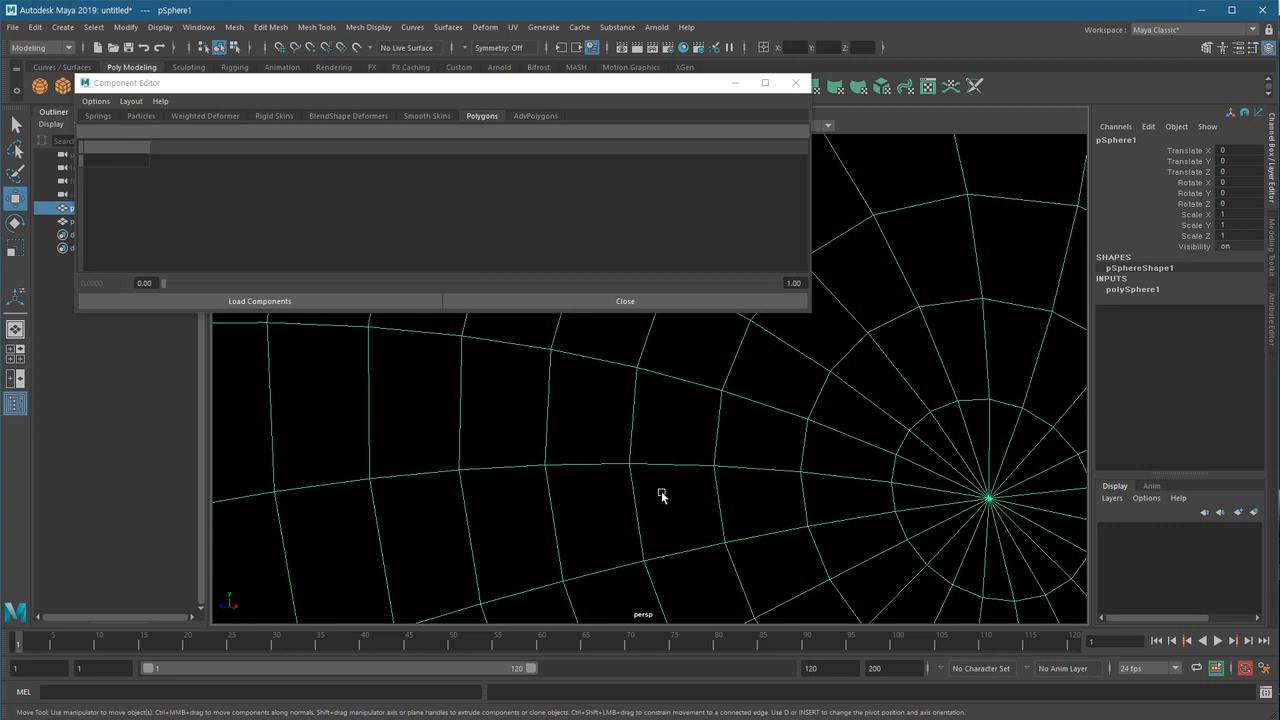
{"action": "right_click_drag", "start_coordinate": [795, 460], "coordinate": [589, 486], "text": "alt"}
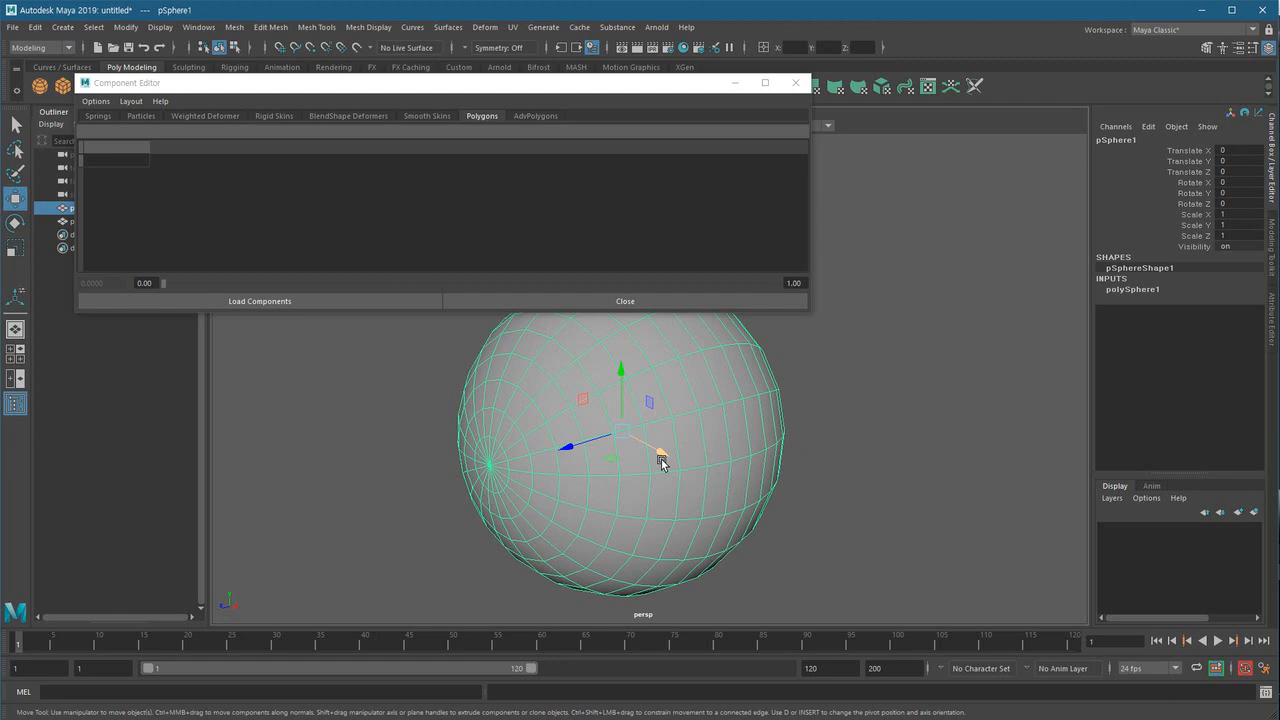
{"action": "right_click_drag", "start_coordinate": [729, 470], "coordinate": [637, 482], "text": "alt"}
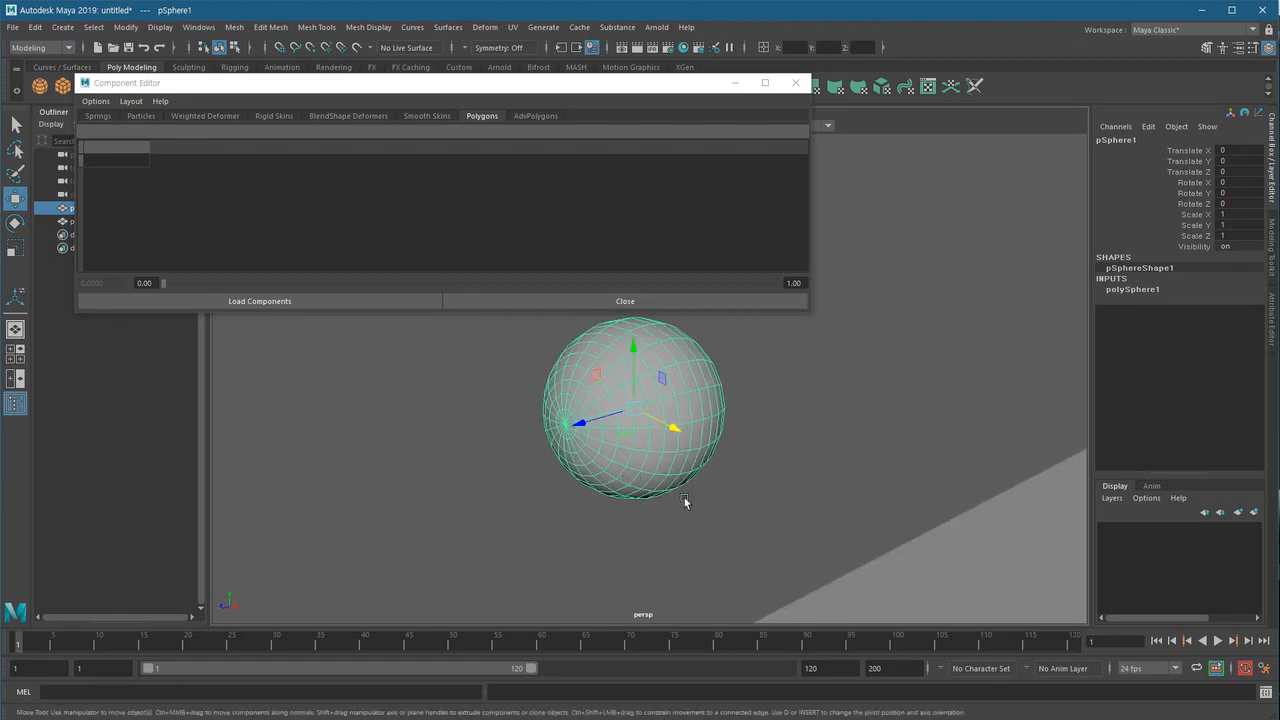
- Select the plane and close the Component Editor
{"action": "middle_click_drag", "start_coordinate": [637, 482], "coordinate": [600, 413], "text": "alt"}
{"action": "left_click", "coordinate": [600, 417]}
{"action": "right_click_drag", "start_coordinate": [817, 500], "coordinate": [671, 533], "text": "alt"}
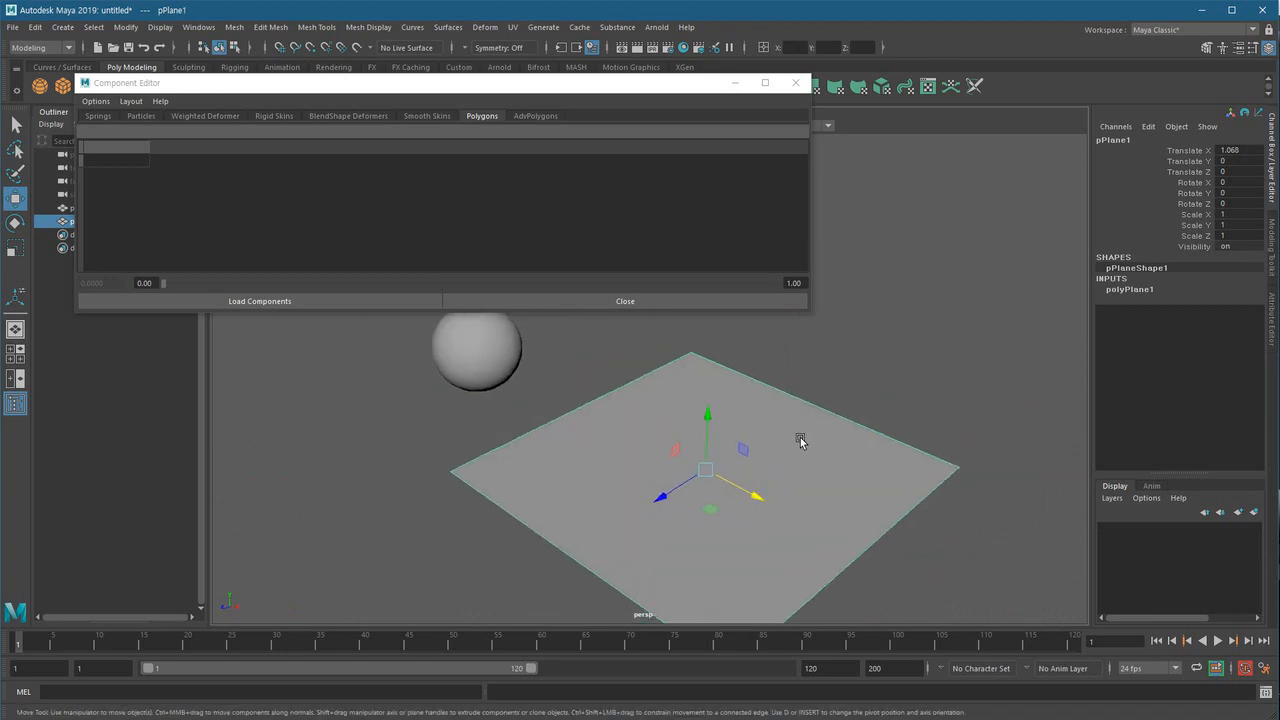
{"action": "left_click", "coordinate": [795, 82]}
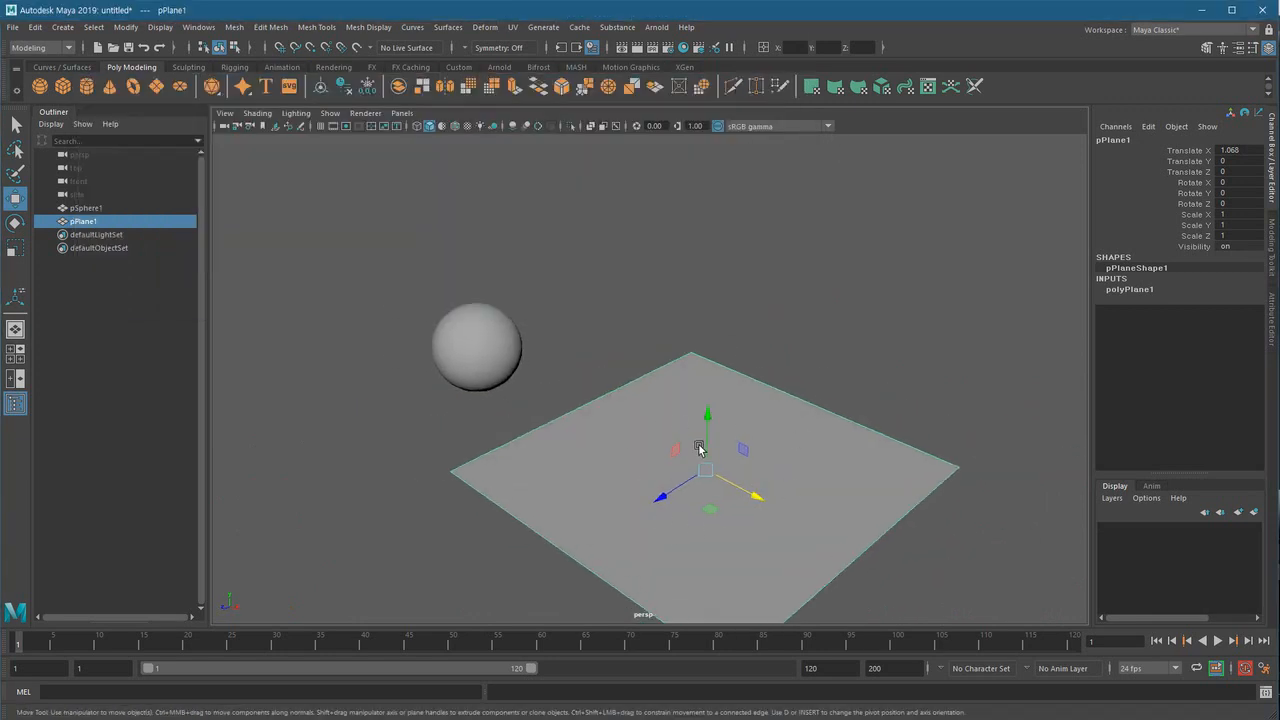
- Examine the plane's front and back faces from above and below
{"action": "left_click_drag", "start_coordinate": [747, 470], "coordinate": [775, 510], "text": "alt"}
{"action": "middle_click_drag", "start_coordinate": [774, 510], "coordinate": [766, 489], "text": "alt"}
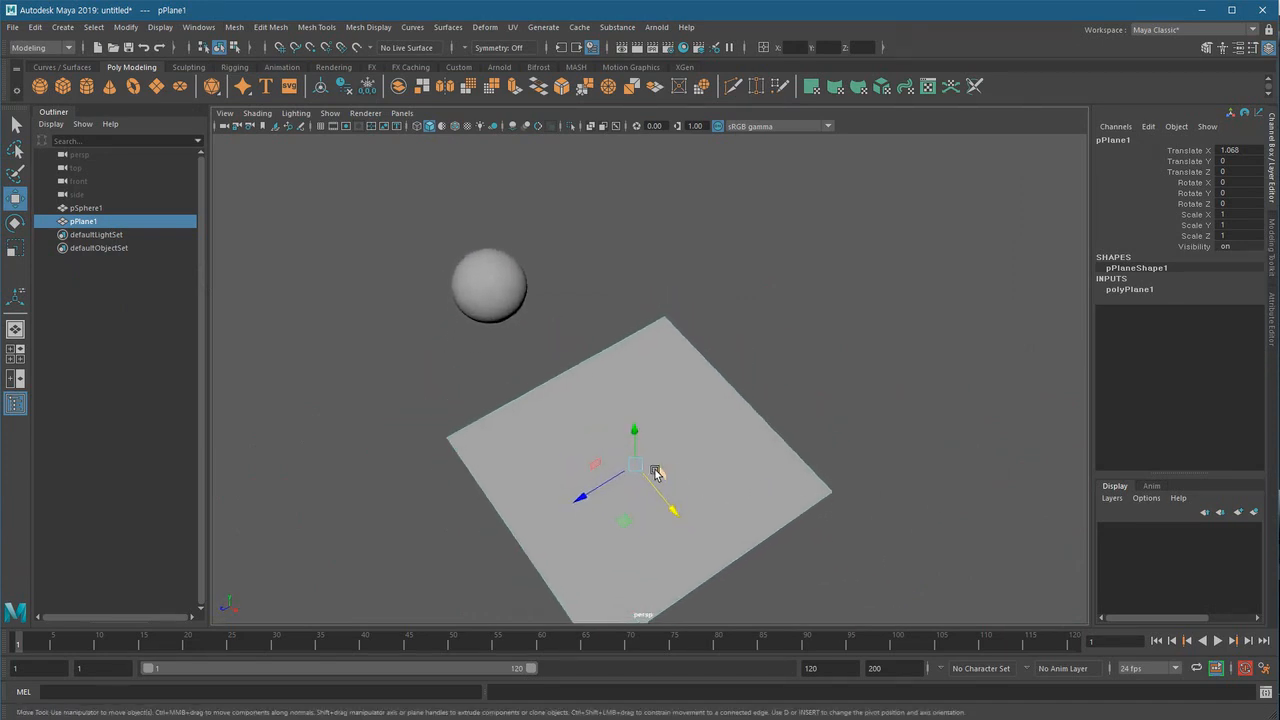
{"action": "left_click_drag", "start_coordinate": [651, 449], "coordinate": [580, 251], "text": "alt"}
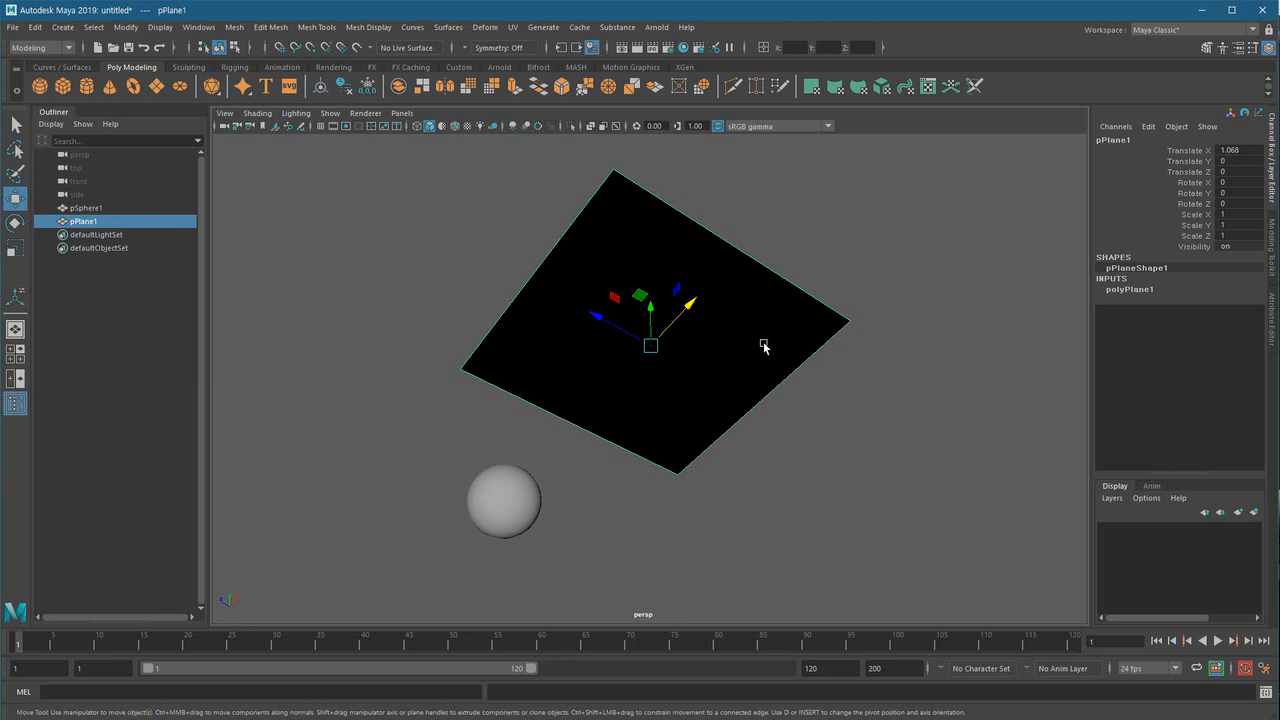
{"action": "left_click_drag", "start_coordinate": [698, 278], "coordinate": [692, 474], "text": "alt"}
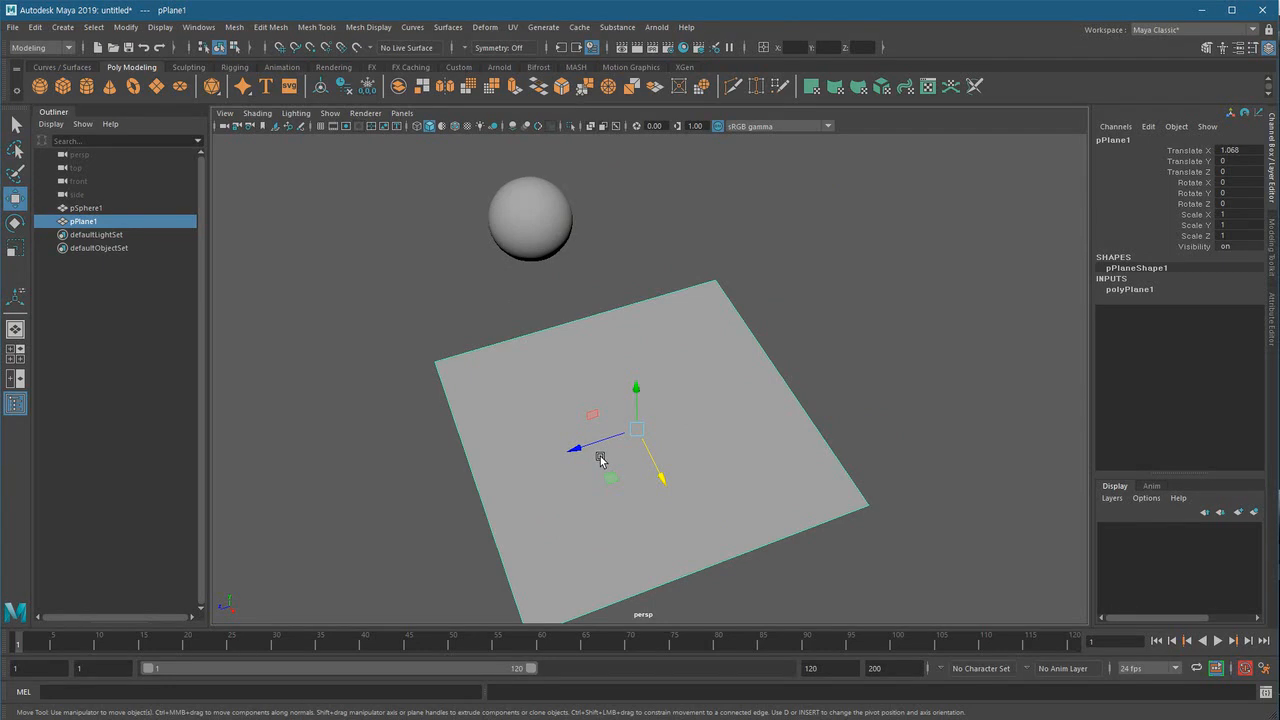
{"action": "left_click_drag", "start_coordinate": [601, 457], "coordinate": [696, 293], "text": "alt"}
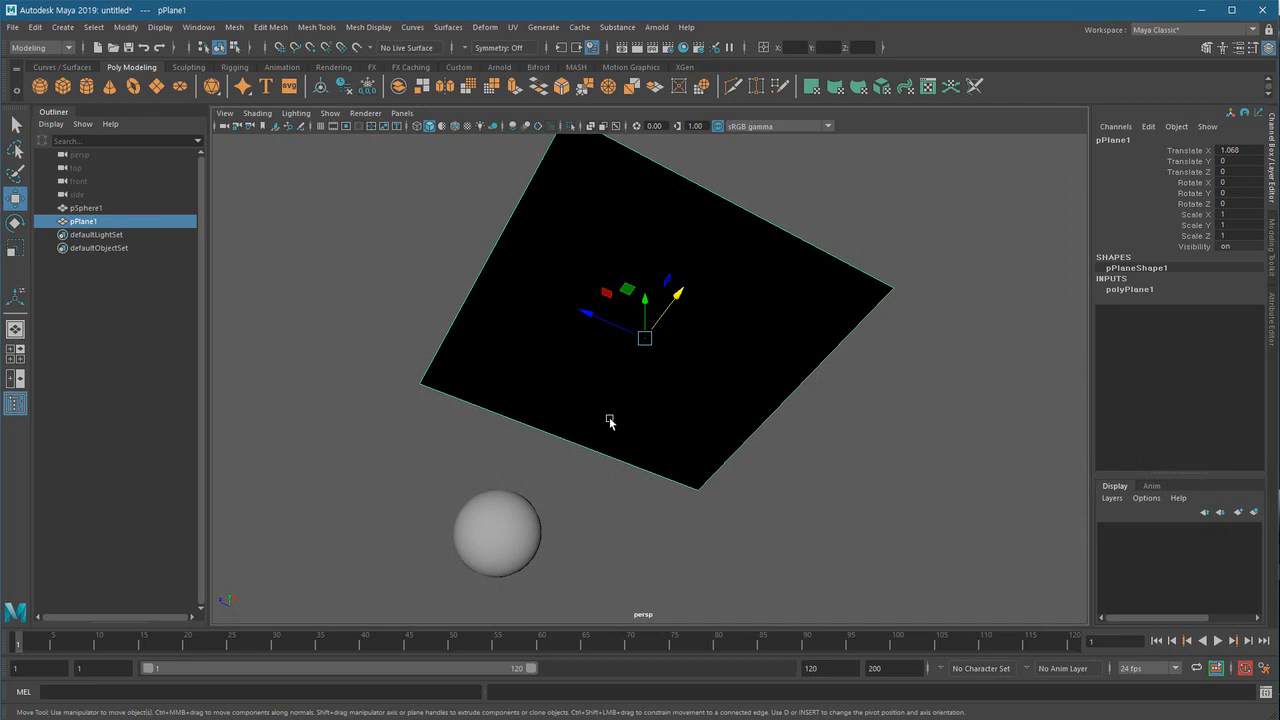
{"action": "left_click_drag", "start_coordinate": [789, 380], "coordinate": [567, 525], "text": "alt"}
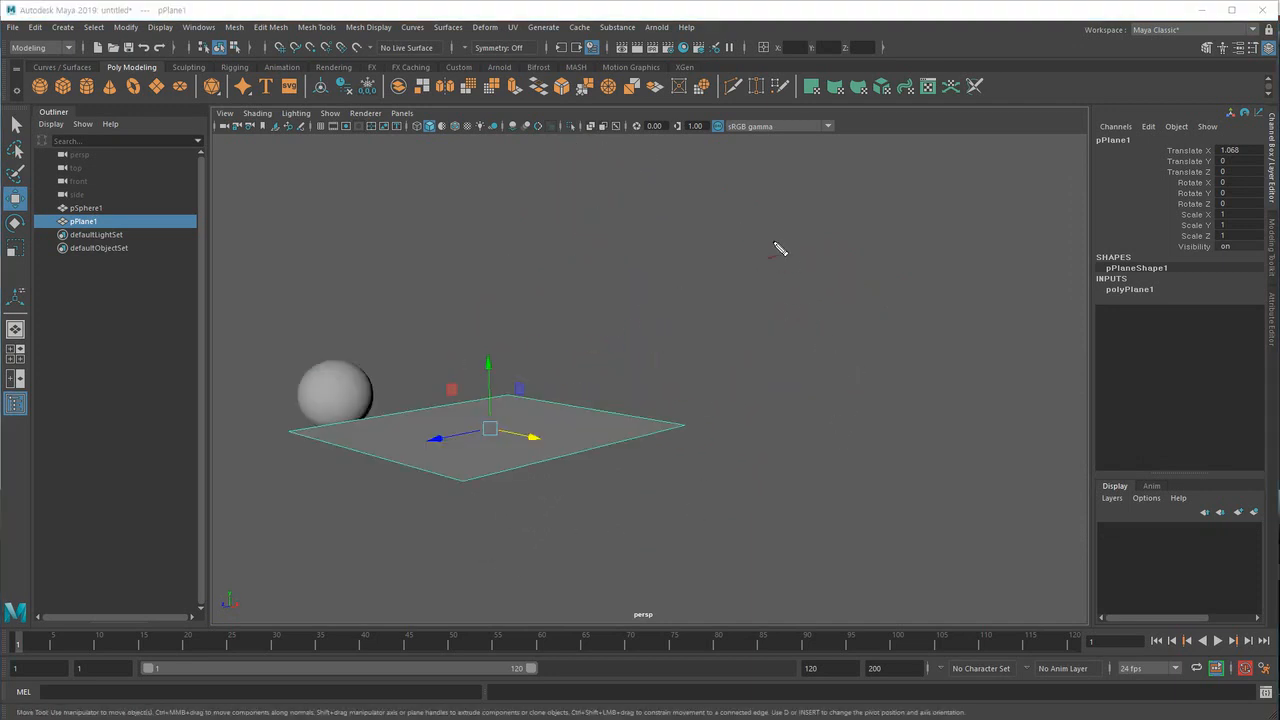
- Annotate the screen with the word "Normal" and sketch a slanted surface line viewed by a camera along a dashed arrow
{"action": "mouse_move", "coordinate": [755, 159]}
{"action": "left_mouse_down"}
{"action": "mouse_move", "coordinate": [767, 248]}
{"action": "mouse_move", "coordinate": [797, 166]}
{"action": "mouse_move", "coordinate": [851, 223]}
{"action": "mouse_move", "coordinate": [951, 229]}
{"action": "mouse_move", "coordinate": [971, 163]}
{"action": "mouse_move", "coordinate": [1015, 244]}
{"action": "left_mouse_up"}
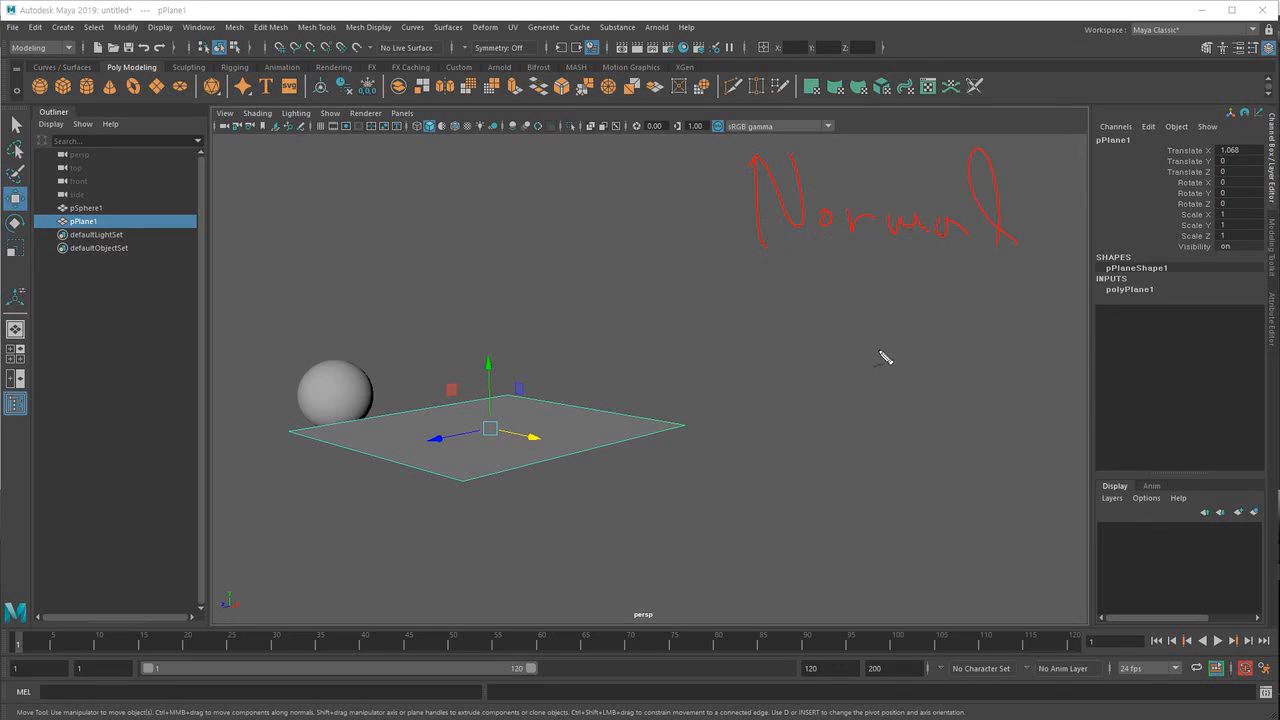
{"action": "left_click_drag", "start_coordinate": [845, 305], "coordinate": [942, 472]}
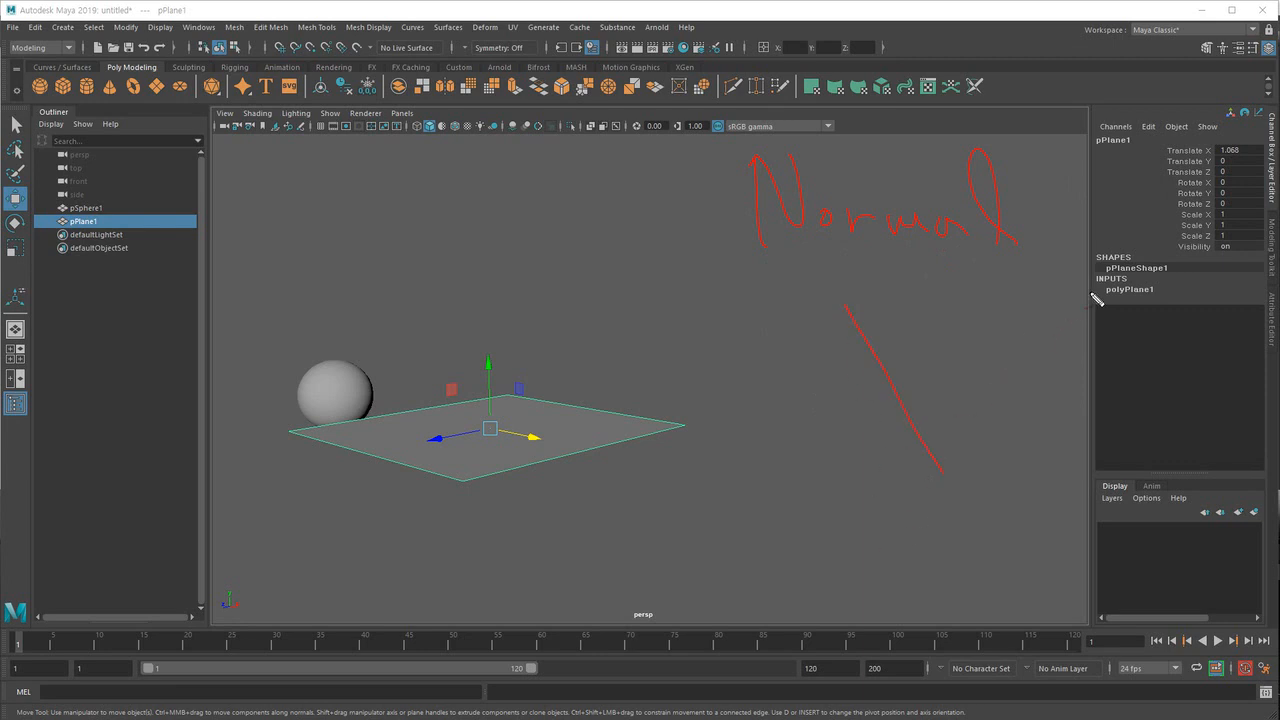
{"action": "mouse_move", "coordinate": [1080, 310]}
{"action": "left_mouse_down"}
{"action": "mouse_move", "coordinate": [1057, 314]}
{"action": "mouse_move", "coordinate": [1050, 296]}
{"action": "mouse_move", "coordinate": [1083, 324]}
{"action": "mouse_move", "coordinate": [1092, 298]}
{"action": "mouse_move", "coordinate": [1180, 266]}
{"action": "mouse_move", "coordinate": [1080, 265]}
{"action": "left_mouse_up"}
{"action": "mouse_move", "coordinate": [1090, 215]}
{"action": "left_mouse_down"}
{"action": "mouse_move", "coordinate": [1093, 256]}
{"action": "mouse_move", "coordinate": [1092, 214]}
{"action": "left_mouse_up"}
{"action": "mouse_move", "coordinate": [1124, 196]}
{"action": "left_mouse_down"}
{"action": "mouse_move", "coordinate": [1141, 237]}
{"action": "mouse_move", "coordinate": [1106, 210]}
{"action": "left_mouse_up"}
{"action": "mouse_move", "coordinate": [1030, 345]}
{"action": "left_mouse_down"}
{"action": "mouse_move", "coordinate": [1037, 329]}
{"action": "mouse_move", "coordinate": [920, 414]}
{"action": "left_mouse_up"}
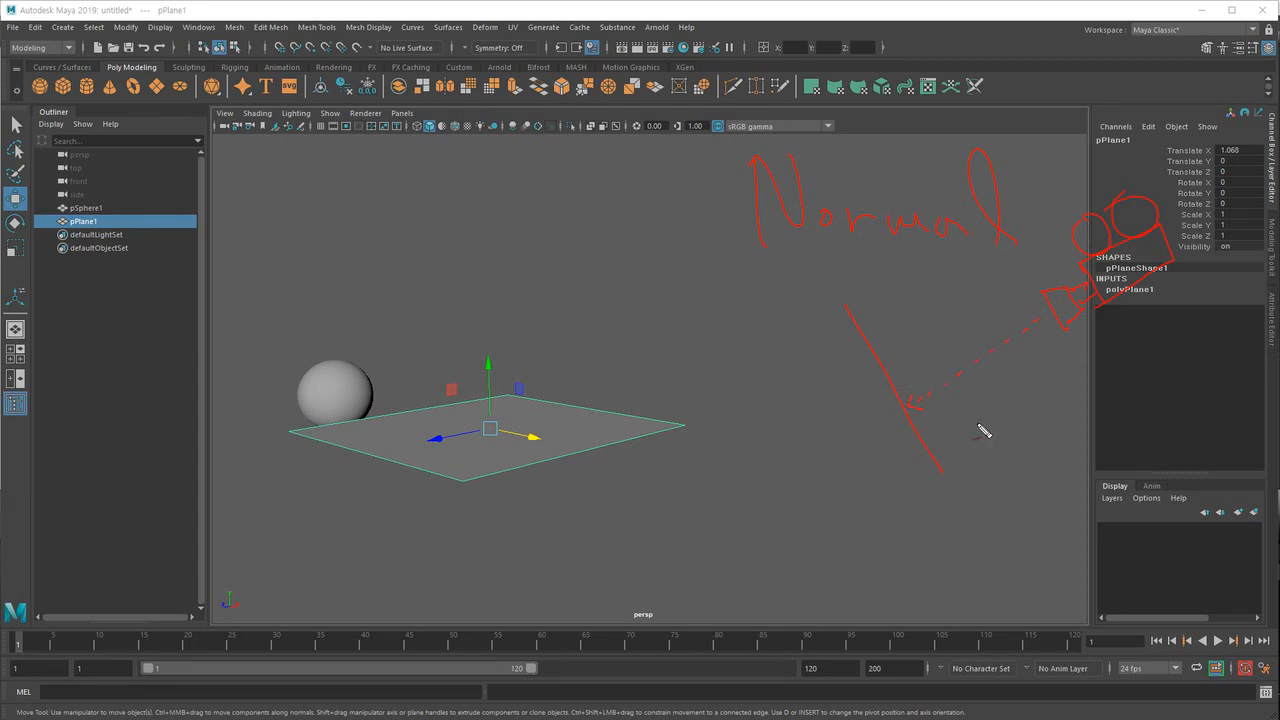
- Mark a yellow point on the sketched surface line and draw yellow and magenta normal arrows in opposite directions
{"action": "left_click", "coordinate": [901, 411]}
{"action": "left_click_drag", "start_coordinate": [913, 407], "coordinate": [970, 367]}
{"action": "mouse_move", "coordinate": [889, 411]}
{"action": "left_mouse_down"}
{"action": "mouse_move", "coordinate": [821, 449]}
{"action": "mouse_move", "coordinate": [838, 457]}
{"action": "left_mouse_up"}
- Sketch a bent three-segment profile and add a normal arrow at each of its two inner corners
{"action": "mouse_move", "coordinate": [934, 572]}
{"action": "left_mouse_down"}
{"action": "mouse_move", "coordinate": [970, 514]}
{"action": "mouse_move", "coordinate": [1098, 502]}
{"action": "mouse_move", "coordinate": [1140, 558]}
{"action": "left_mouse_up"}
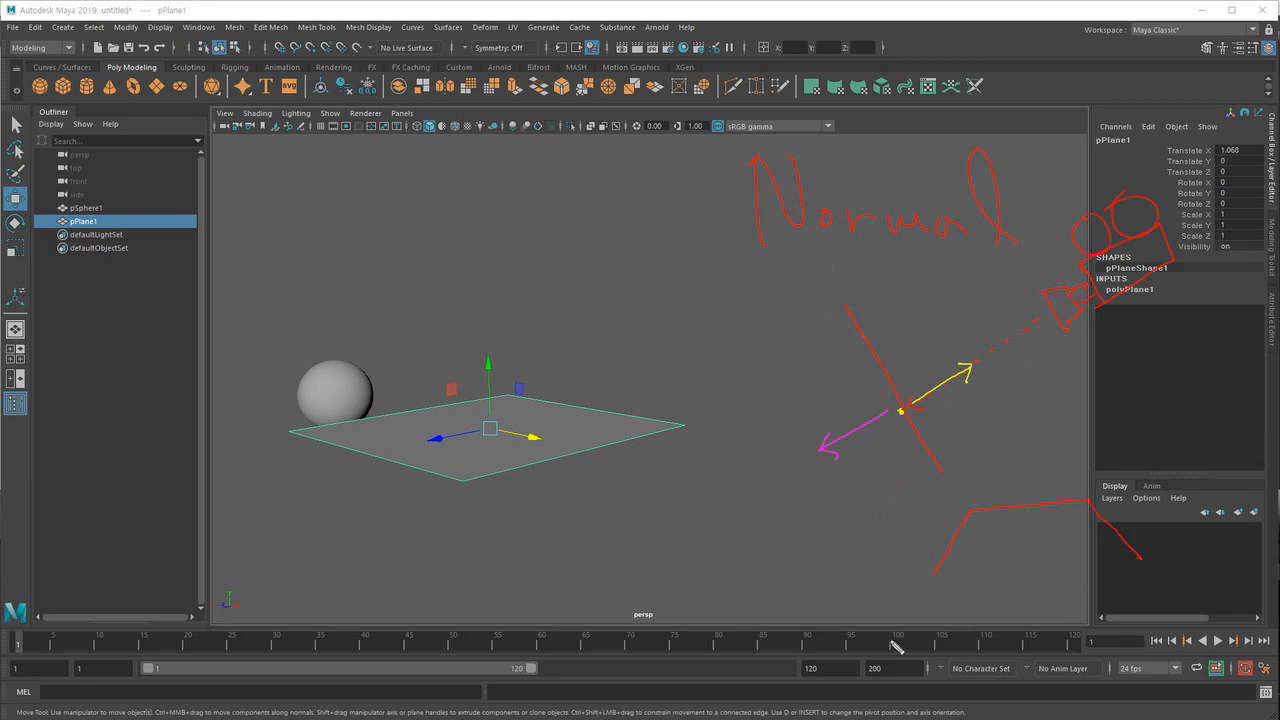
{"action": "left_click_drag", "start_coordinate": [1089, 500], "coordinate": [1086, 500]}
{"action": "left_click_drag", "start_coordinate": [1113, 450], "coordinate": [1122, 455]}
{"action": "left_click_drag", "start_coordinate": [968, 510], "coordinate": [935, 489]}
{"action": "left_click_drag", "start_coordinate": [941, 506], "coordinate": [951, 491]}
- Sketch a four-sided face with marked corner points, a normal arrow at each corner and a dashed viewing direction
{"action": "mouse_move", "coordinate": [679, 504]}
{"action": "left_mouse_down"}
{"action": "mouse_move", "coordinate": [638, 568]}
{"action": "mouse_move", "coordinate": [741, 546]}
{"action": "mouse_move", "coordinate": [765, 477]}
{"action": "left_mouse_up"}
{"action": "left_click_drag", "start_coordinate": [765, 477], "coordinate": [735, 546]}
{"action": "left_click", "coordinate": [679, 503]}
{"action": "left_click", "coordinate": [636, 569]}
{"action": "left_click", "coordinate": [764, 478]}
{"action": "left_click_drag", "start_coordinate": [760, 475], "coordinate": [749, 446]}
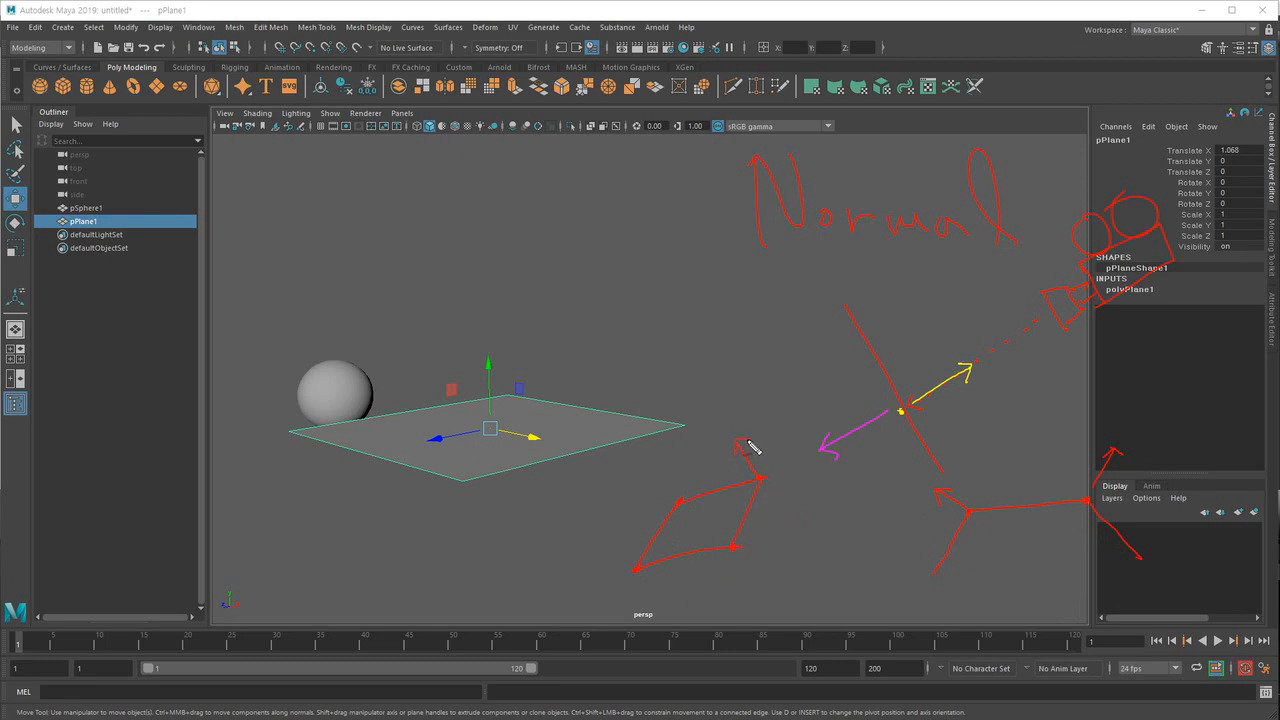
{"action": "left_click_drag", "start_coordinate": [679, 503], "coordinate": [666, 474]}
{"action": "left_click_drag", "start_coordinate": [637, 569], "coordinate": [622, 540]}
{"action": "left_click_drag", "start_coordinate": [736, 547], "coordinate": [712, 524]}
{"action": "left_click_drag", "start_coordinate": [783, 417], "coordinate": [762, 427]}
{"action": "mouse_move", "coordinate": [770, 427]}
{"action": "left_mouse_down"}
{"action": "mouse_move", "coordinate": [783, 439]}
{"action": "mouse_move", "coordinate": [799, 414]}
{"action": "left_mouse_up"}
- Sketch a circle with surface points and normal arrows pointing outward, and clear all screen annotations
{"action": "mouse_move", "coordinate": [537, 205]}
{"action": "left_mouse_down"}
{"action": "mouse_move", "coordinate": [640, 312]}
{"action": "mouse_move", "coordinate": [537, 200]}
{"action": "left_mouse_up"}
{"action": "left_click", "coordinate": [620, 242]}
{"action": "left_click", "coordinate": [577, 276]}
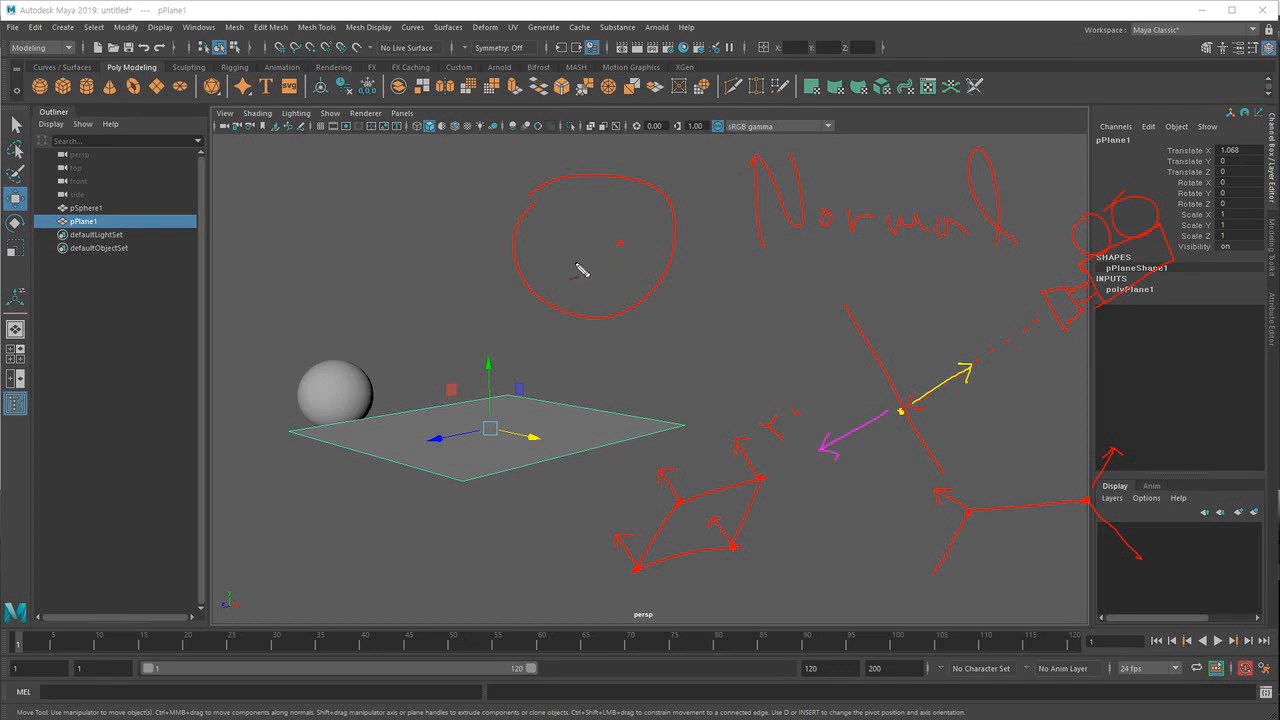
{"action": "mouse_move", "coordinate": [620, 242]}
{"action": "left_mouse_down"}
{"action": "mouse_move", "coordinate": [655, 226]}
{"action": "mouse_move", "coordinate": [629, 286]}
{"action": "mouse_move", "coordinate": [643, 298]}
{"action": "left_mouse_up"}
{"action": "left_click_drag", "start_coordinate": [550, 295], "coordinate": [527, 314]}
{"action": "left_click", "coordinate": [541, 249]}
{"action": "left_click_drag", "start_coordinate": [540, 238], "coordinate": [493, 225]}
{"action": "left_click_drag", "start_coordinate": [500, 220], "coordinate": [507, 234]}
{"action": "left_click", "coordinate": [581, 210]}
{"action": "left_click_drag", "start_coordinate": [581, 210], "coordinate": [580, 170]}
{"action": "mouse_move", "coordinate": [574, 179]}
{"action": "left_mouse_down"}
{"action": "mouse_move", "coordinate": [645, 188]}
{"action": "mouse_move", "coordinate": [645, 201]}
{"action": "left_mouse_up"}
{"action": "left_click", "coordinate": [611, 208]}
{"action": "left_click_drag", "start_coordinate": [338, 412], "coordinate": [348, 402]}
{"action": "key", "text": "Escape"}
- Bring back the Component Editor and restore it to a floating window above the plane
{"action": "left_click_drag", "start_coordinate": [343, 400], "coordinate": [318, 644], "text": "alt"}
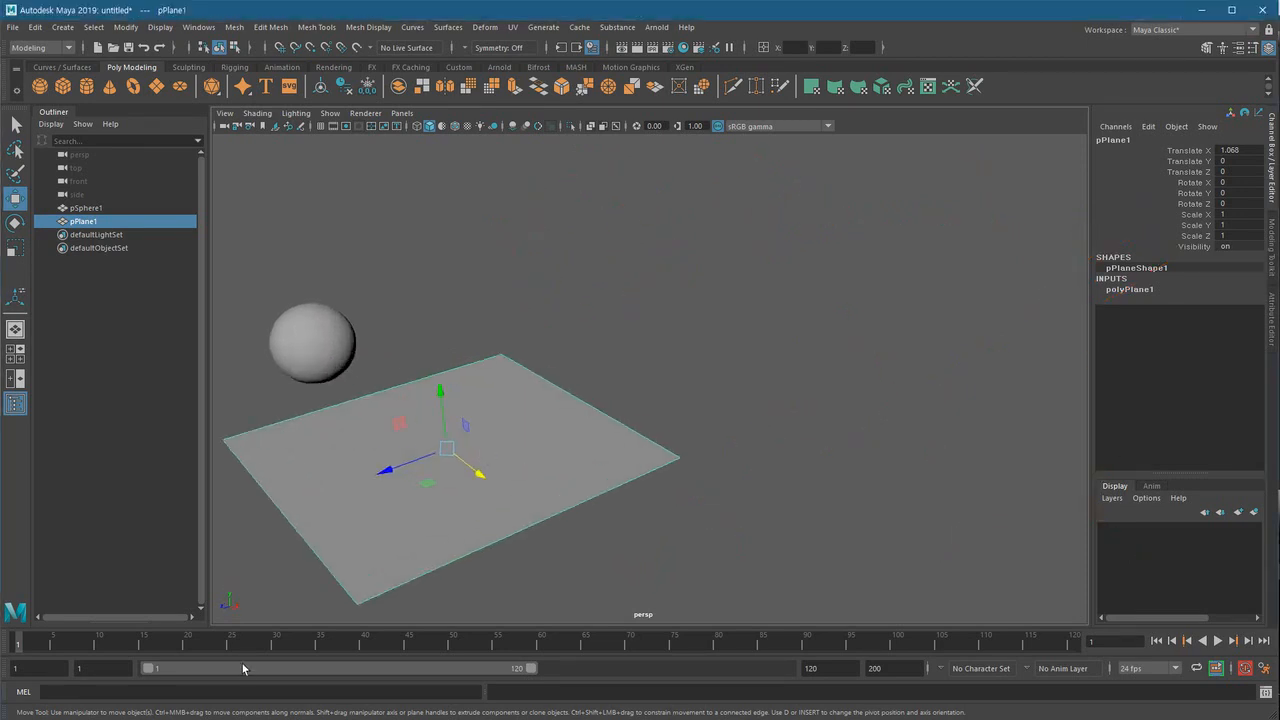
{"action": "key", "text": "alt+Tab"}
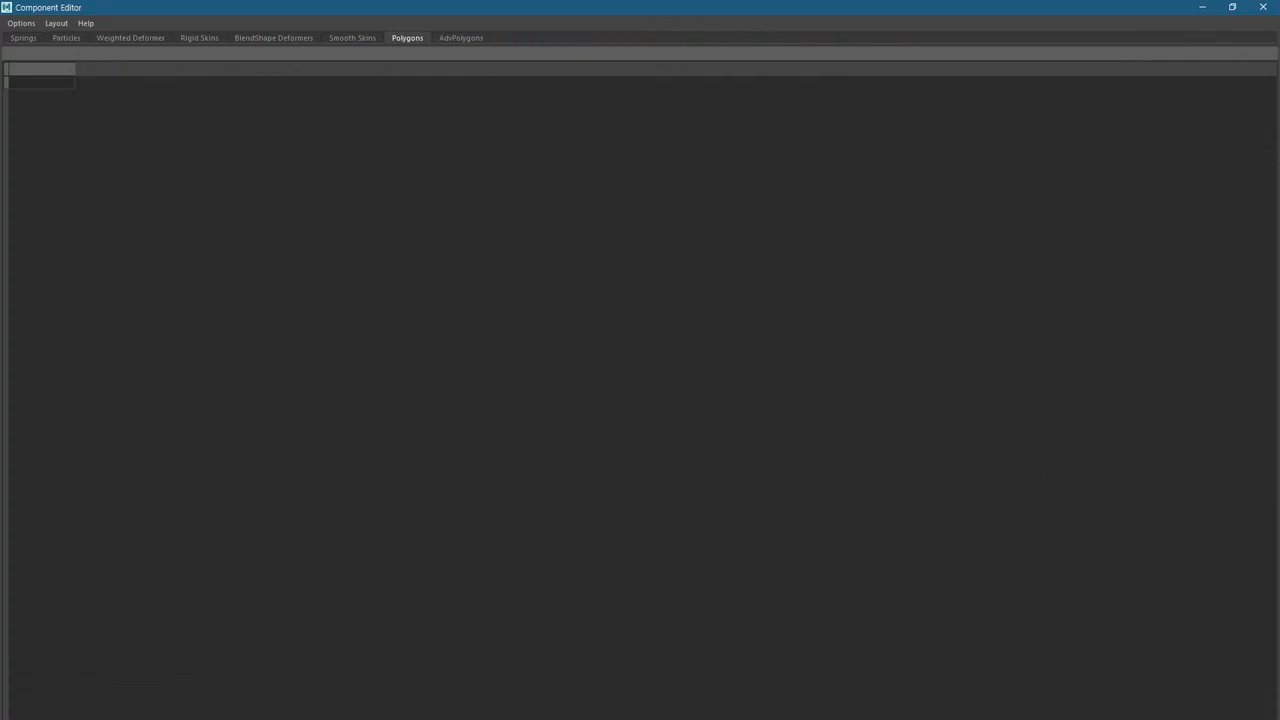
{"action": "double_click", "coordinate": [487, 7]}
{"action": "left_click_drag", "start_coordinate": [500, 497], "coordinate": [534, 509], "text": "alt"}
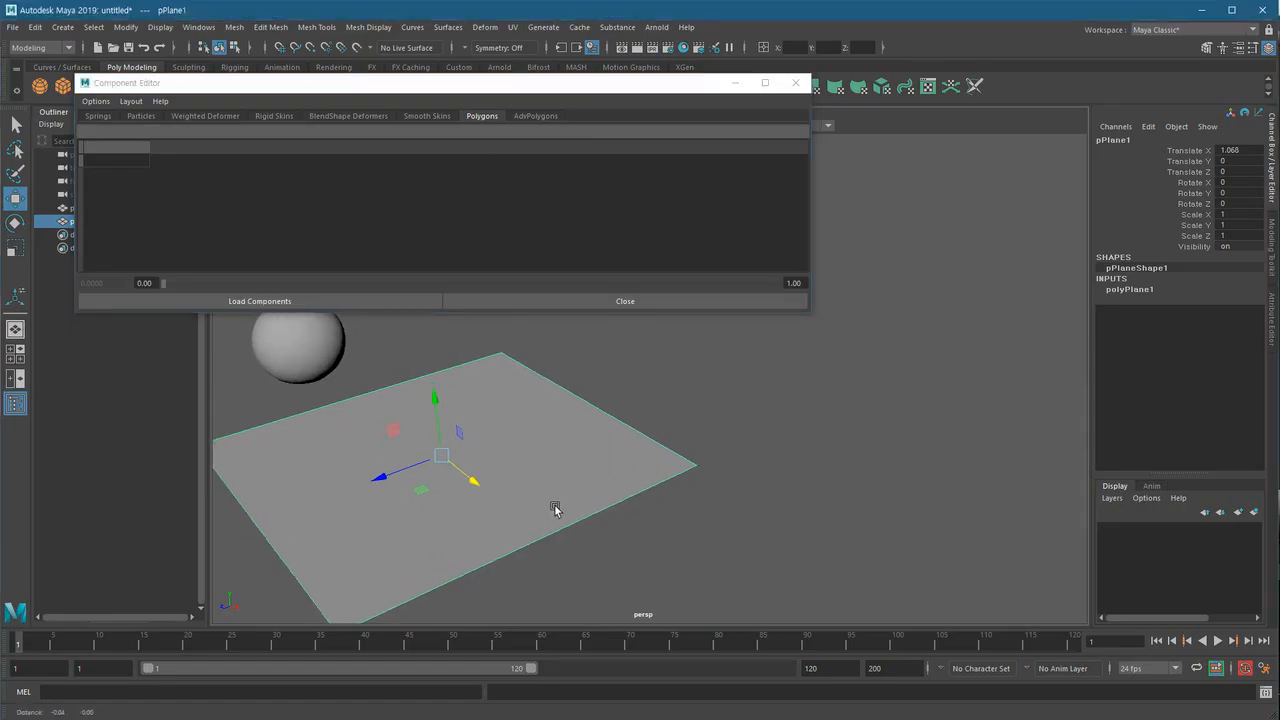
{"action": "middle_click_drag", "start_coordinate": [534, 509], "coordinate": [676, 488], "text": "alt"}
- Select the plane's far-right corner vertex in vertex mode and examine its normal values in the Component Editor
{"action": "right_click_drag", "start_coordinate": [736, 423], "coordinate": [622, 420]}
{"action": "left_click", "coordinate": [839, 450]}
{"action": "left_click_drag", "start_coordinate": [815, 428], "coordinate": [843, 466]}
{"action": "key", "text": "ctrl+z"}
{"action": "left_click", "coordinate": [884, 528]}
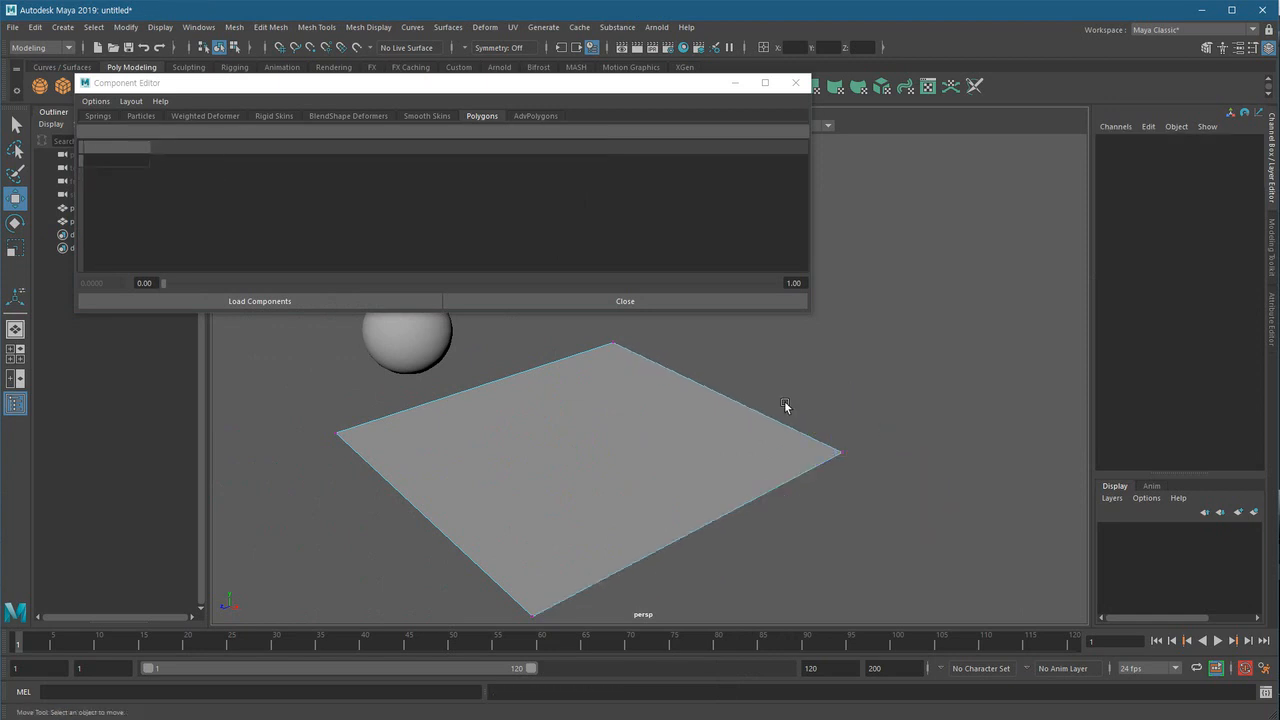
{"action": "left_click_drag", "start_coordinate": [908, 491], "coordinate": [866, 480]}
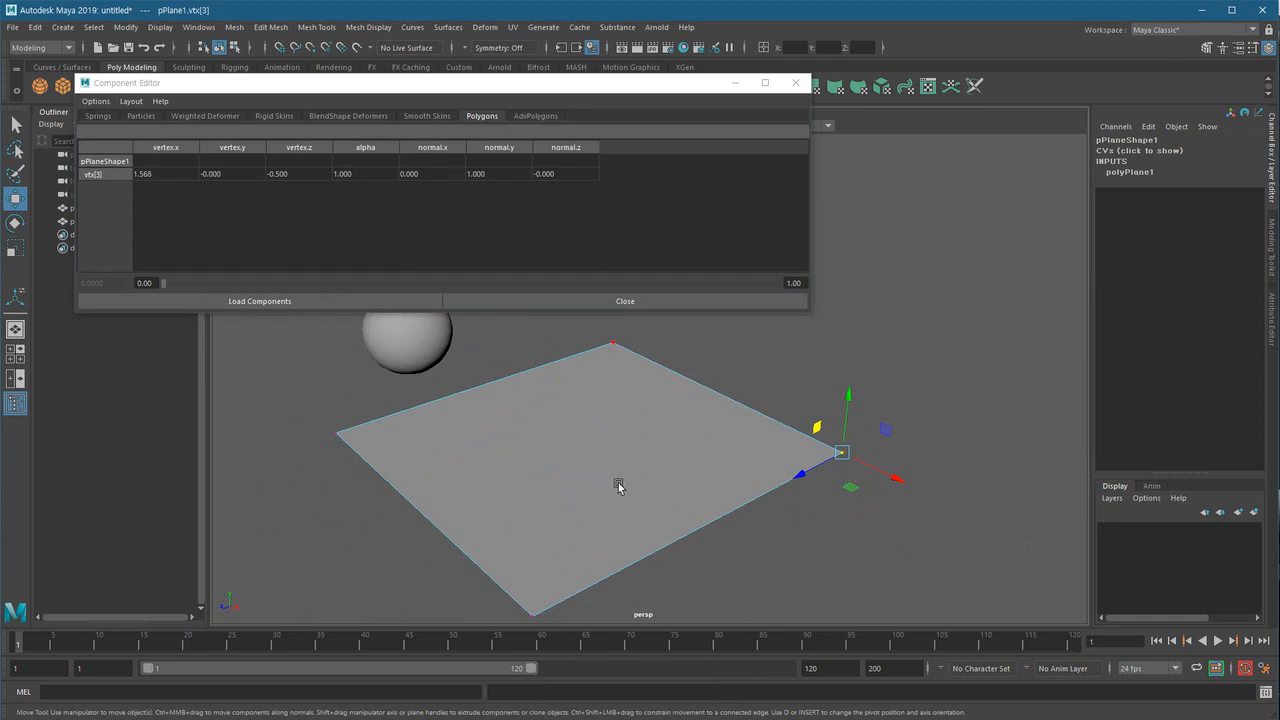
- Minimize the Component Editor and reselect the plane in object mode
{"action": "left_click", "coordinate": [736, 82]}
{"action": "left_click_drag", "start_coordinate": [680, 449], "coordinate": [629, 432], "text": "alt"}
{"action": "right_click_drag", "start_coordinate": [651, 392], "coordinate": [711, 366]}
{"action": "left_click", "coordinate": [802, 283]}
{"action": "left_click_drag", "start_coordinate": [666, 326], "coordinate": [716, 410]}
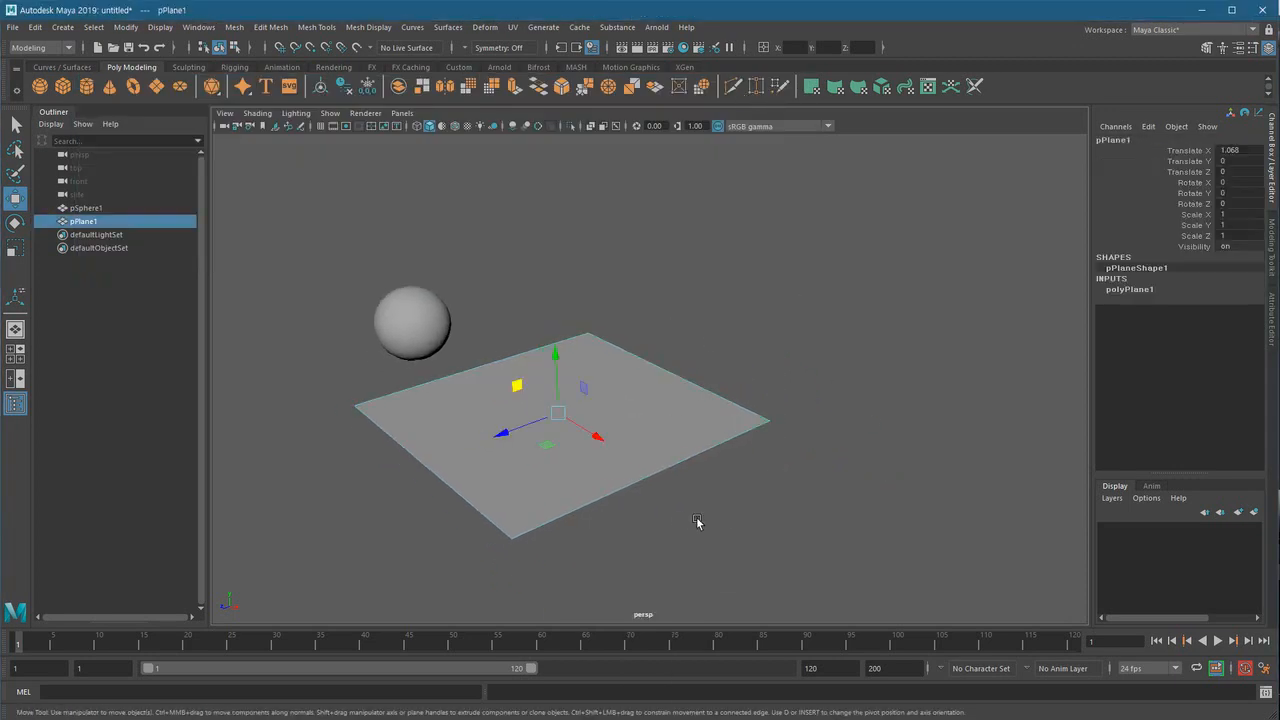
- Open the Attribute Editor on the plane's pPlaneShape1 node
{"action": "middle_click_drag", "start_coordinate": [708, 517], "coordinate": [680, 522], "text": "alt"}
{"action": "key", "text": "ctrl+a"}
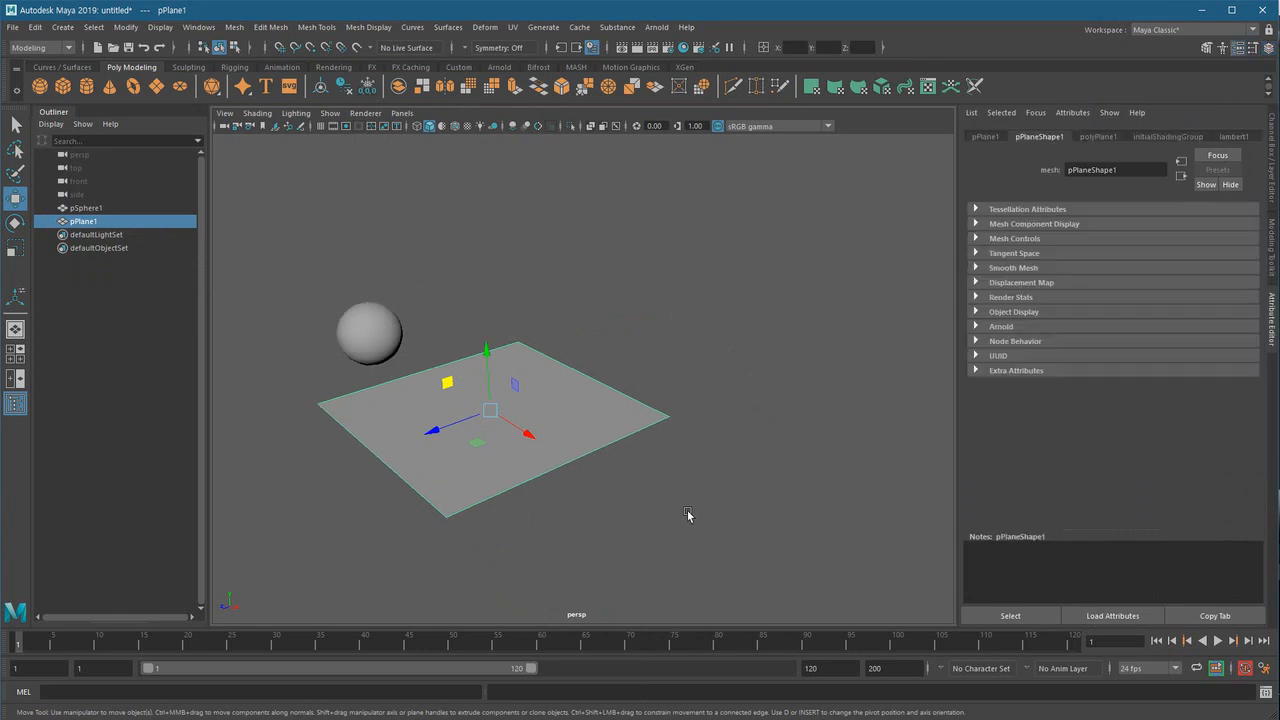
{"action": "scroll", "coordinate": [635, 506], "scroll_direction": "up", "scroll_amount": 1}
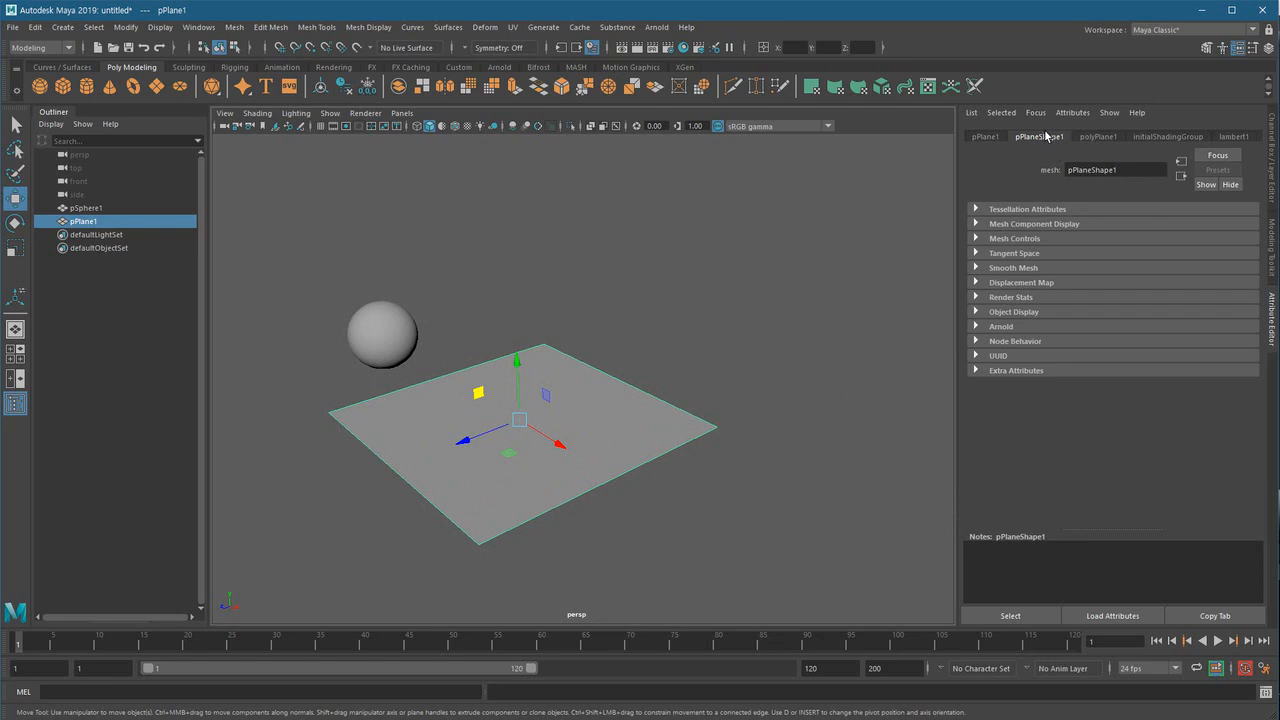
- Expand the plane shape's Mesh Component Display settings, turn on Display Normal and examine the face normal
{"action": "left_click", "coordinate": [1035, 226]}
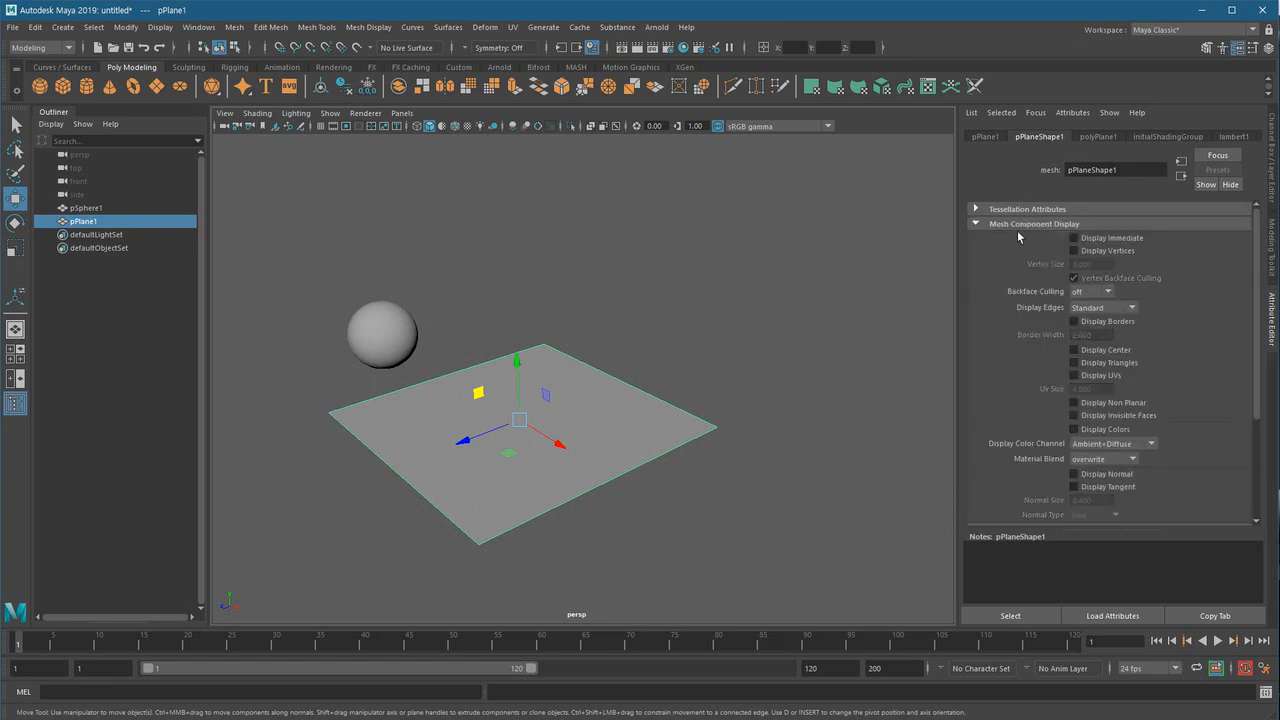
{"action": "scroll", "coordinate": [1191, 397], "scroll_direction": "down", "scroll_amount": 2}
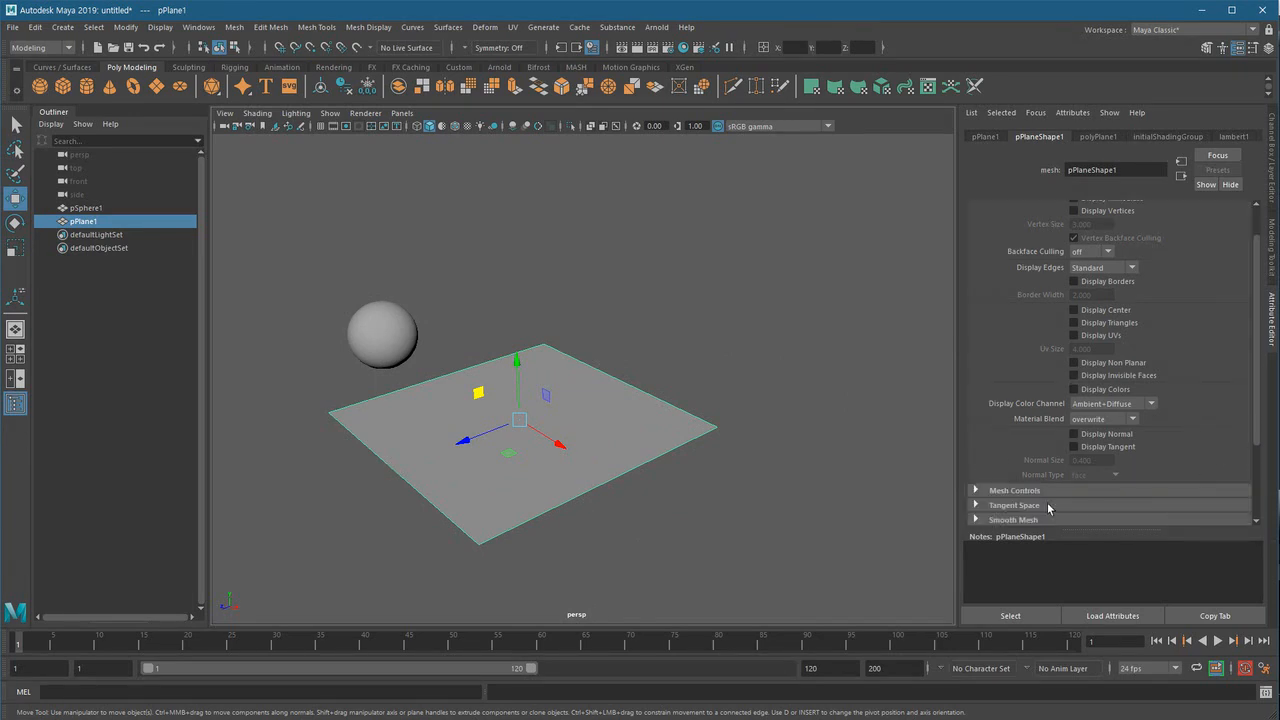
{"action": "left_click", "coordinate": [1105, 437]}
{"action": "mouse_move", "coordinate": [574, 423]}
{"action": "left_mouse_down", "text": "alt"}
{"action": "mouse_move", "coordinate": [583, 451]}
{"action": "mouse_move", "coordinate": [663, 443]}
{"action": "mouse_move", "coordinate": [560, 430]}
{"action": "left_mouse_up", "text": "alt"}
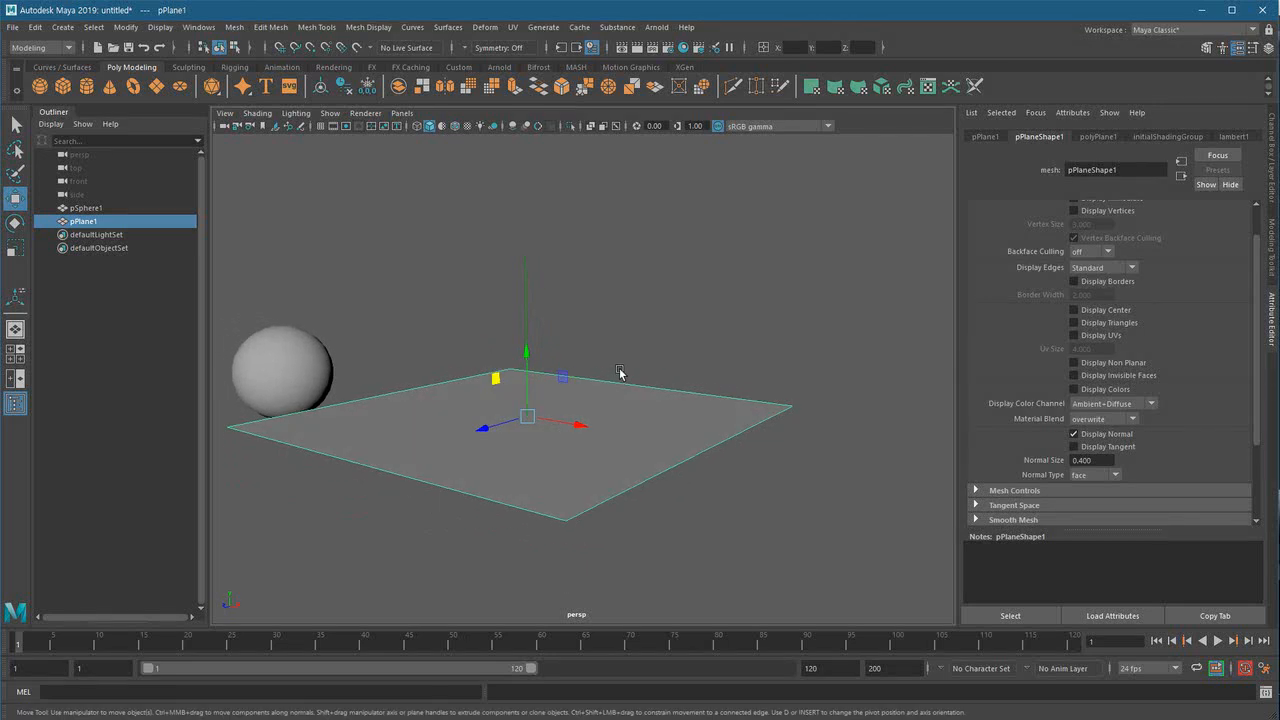
{"action": "key", "text": "q"}
{"action": "left_click_drag", "start_coordinate": [621, 370], "coordinate": [557, 414], "text": "alt"}
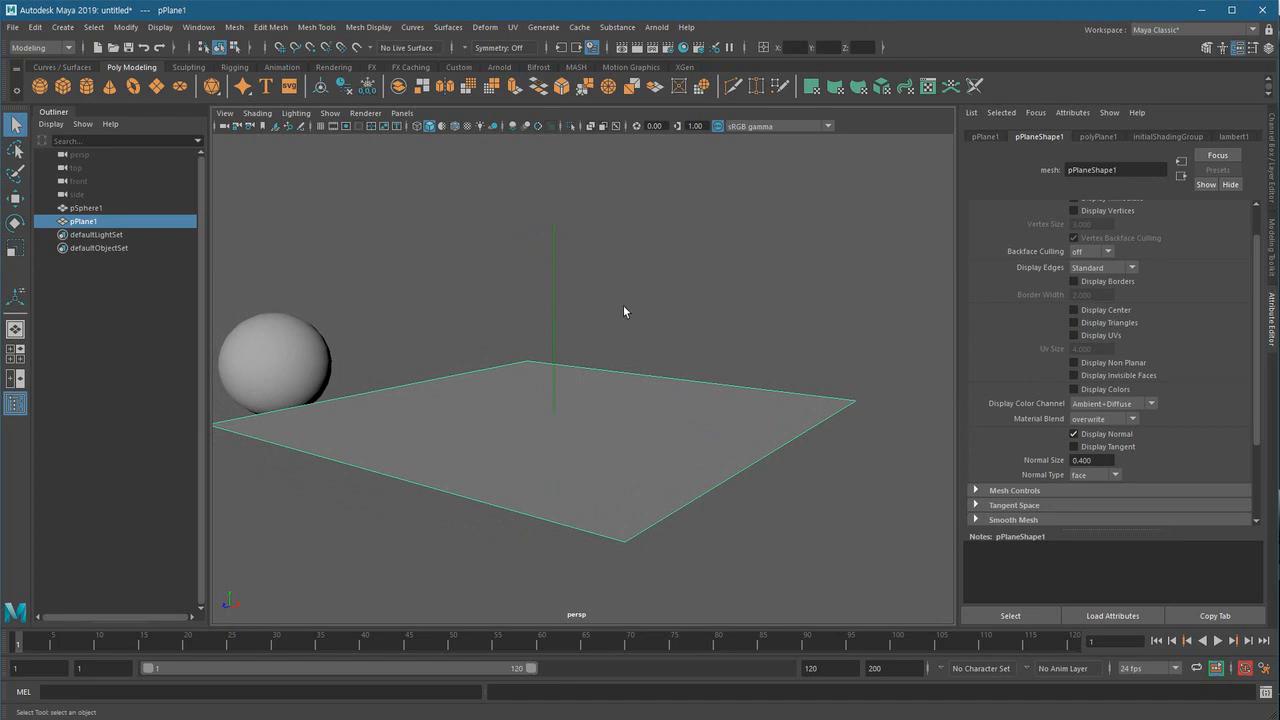
{"action": "left_click_drag", "start_coordinate": [655, 401], "coordinate": [618, 457], "text": "alt"}
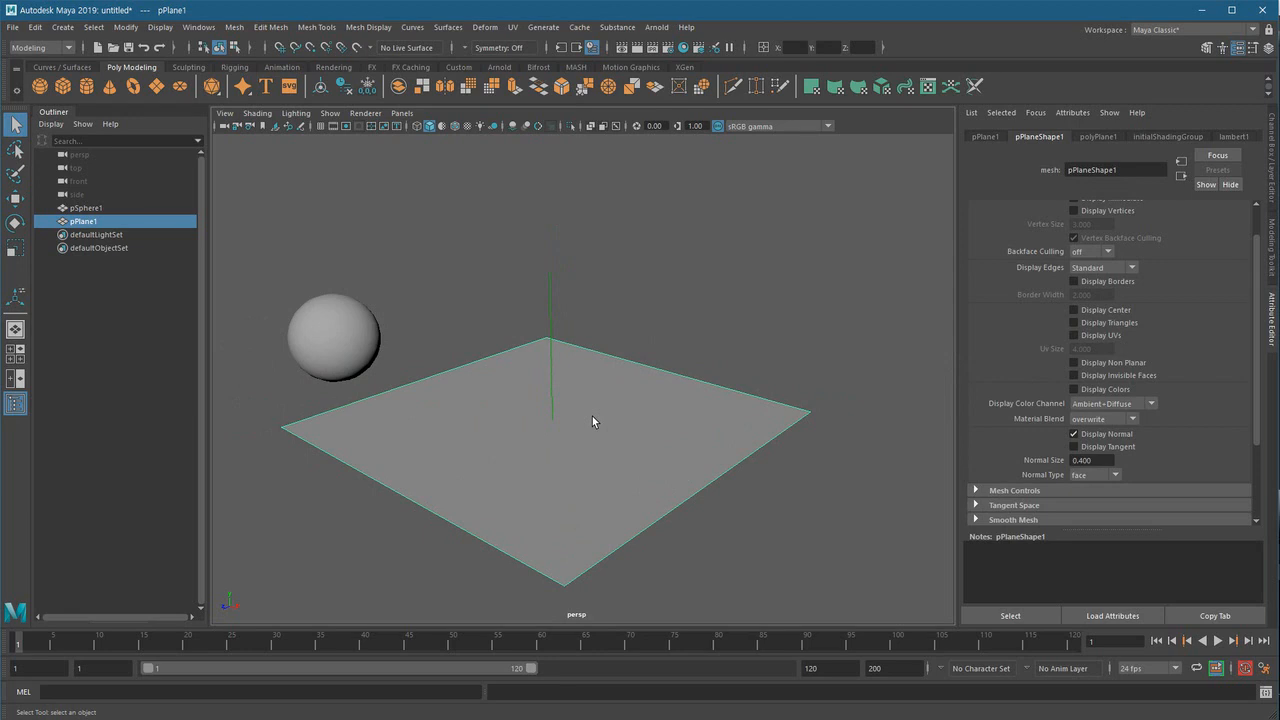
{"action": "left_click_drag", "start_coordinate": [814, 449], "coordinate": [818, 445], "text": "alt"}
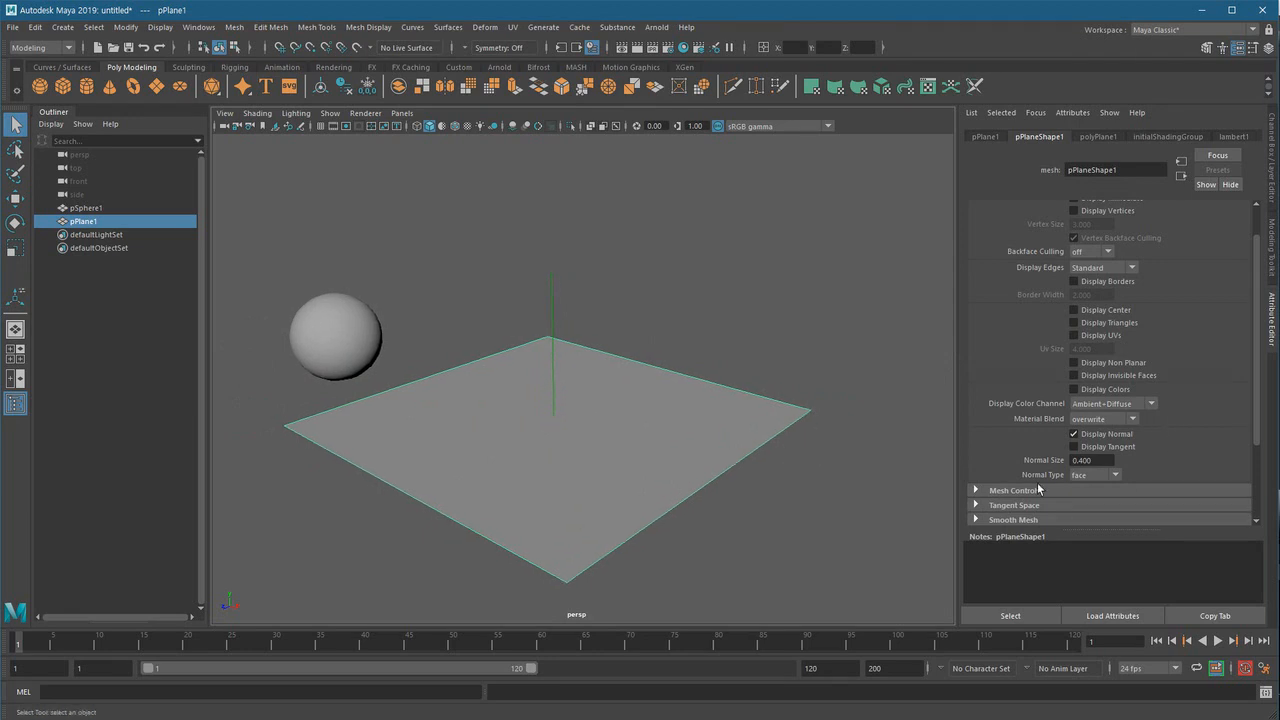
- Set the plane's Normal Type to vtx and examine the normals at its four corners
{"action": "left_click", "coordinate": [1116, 476]}
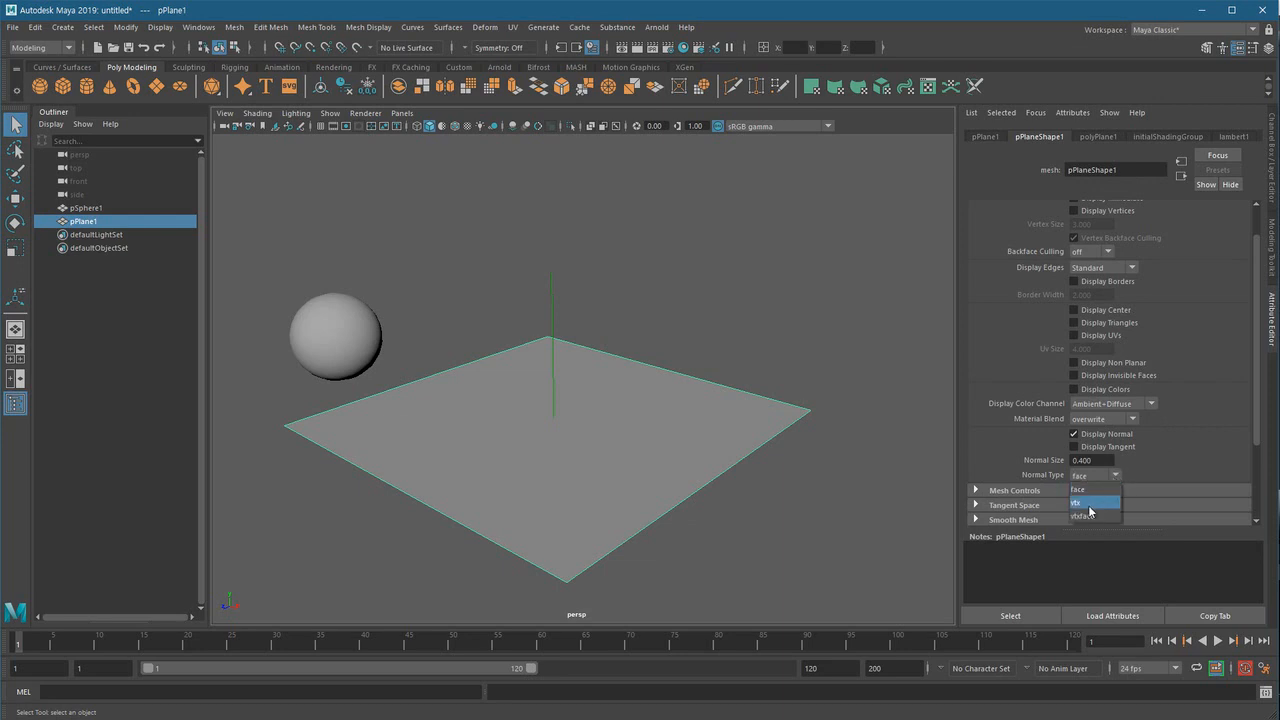
{"action": "left_click", "coordinate": [1089, 507]}
{"action": "right_click_drag", "start_coordinate": [810, 424], "coordinate": [529, 343], "text": "alt"}
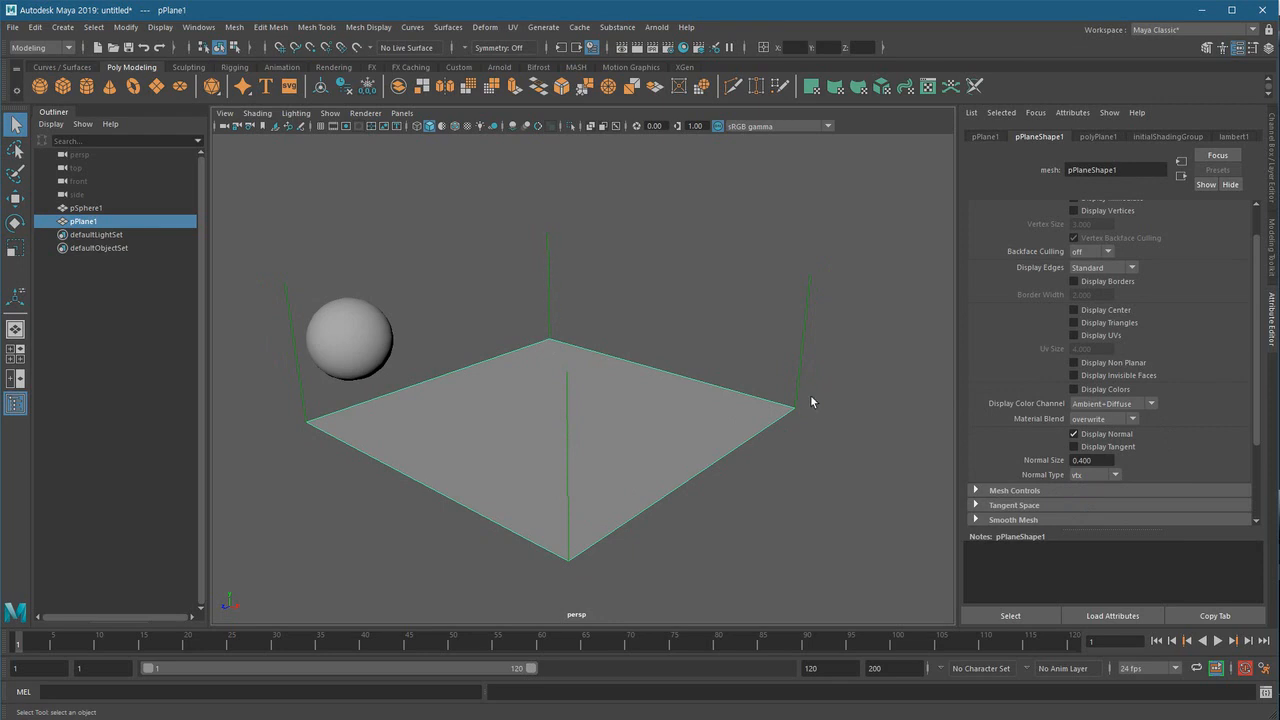
{"action": "left_click_drag", "start_coordinate": [606, 479], "coordinate": [724, 498], "text": "alt"}
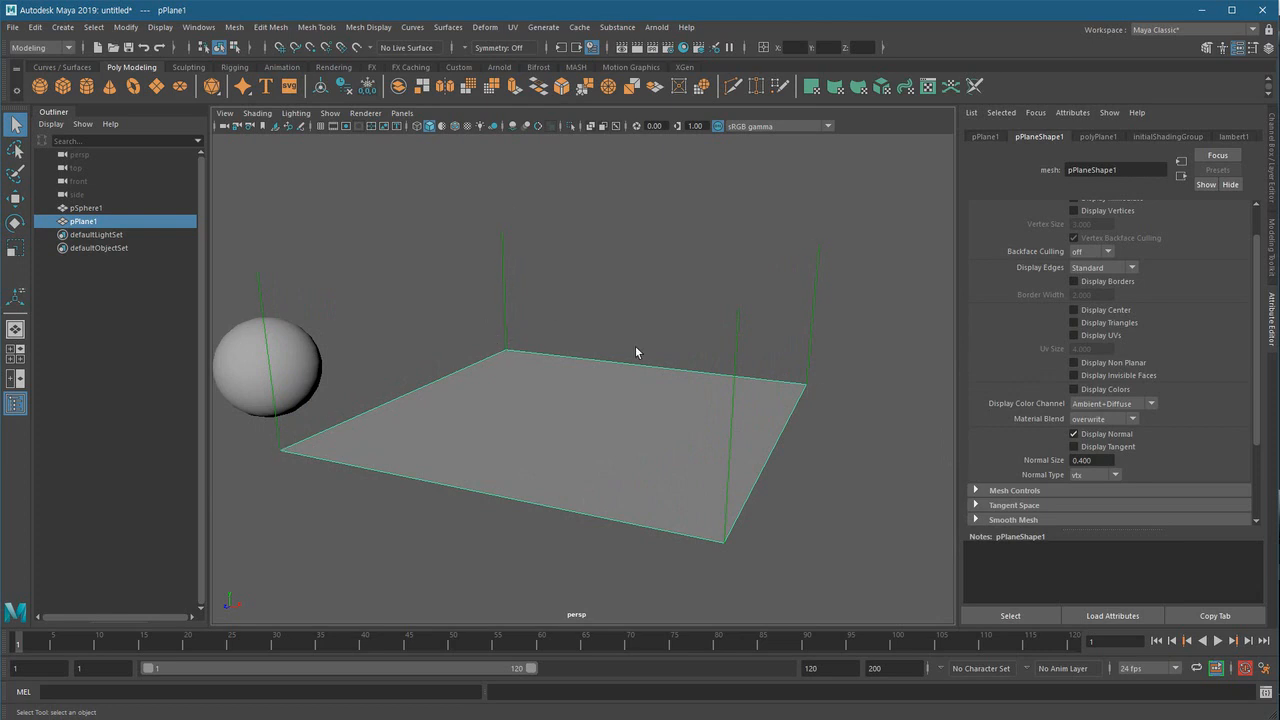
{"action": "left_click_drag", "start_coordinate": [640, 331], "coordinate": [635, 380], "text": "alt"}
- Select the sphere, turn on Display Normal and set its Normal Type to vtx
{"action": "left_click", "coordinate": [473, 410]}
{"action": "left_click_drag", "start_coordinate": [473, 410], "coordinate": [790, 432], "text": "alt"}
{"action": "left_click", "coordinate": [1074, 434]}
{"action": "left_click", "coordinate": [1103, 476]}
{"action": "left_click", "coordinate": [1089, 505]}
{"action": "mouse_move", "coordinate": [598, 359]}
{"action": "left_mouse_down", "text": "alt"}
{"action": "mouse_move", "coordinate": [531, 364]}
{"action": "mouse_move", "coordinate": [596, 364]}
{"action": "left_mouse_up", "text": "alt"}
{"action": "scroll", "coordinate": [682, 436], "scroll_direction": "up", "scroll_amount": 5}
{"action": "middle_click_drag", "start_coordinate": [682, 436], "coordinate": [817, 434], "text": "alt"}
{"action": "right_click_drag", "start_coordinate": [817, 434], "coordinate": [637, 439], "text": "alt"}
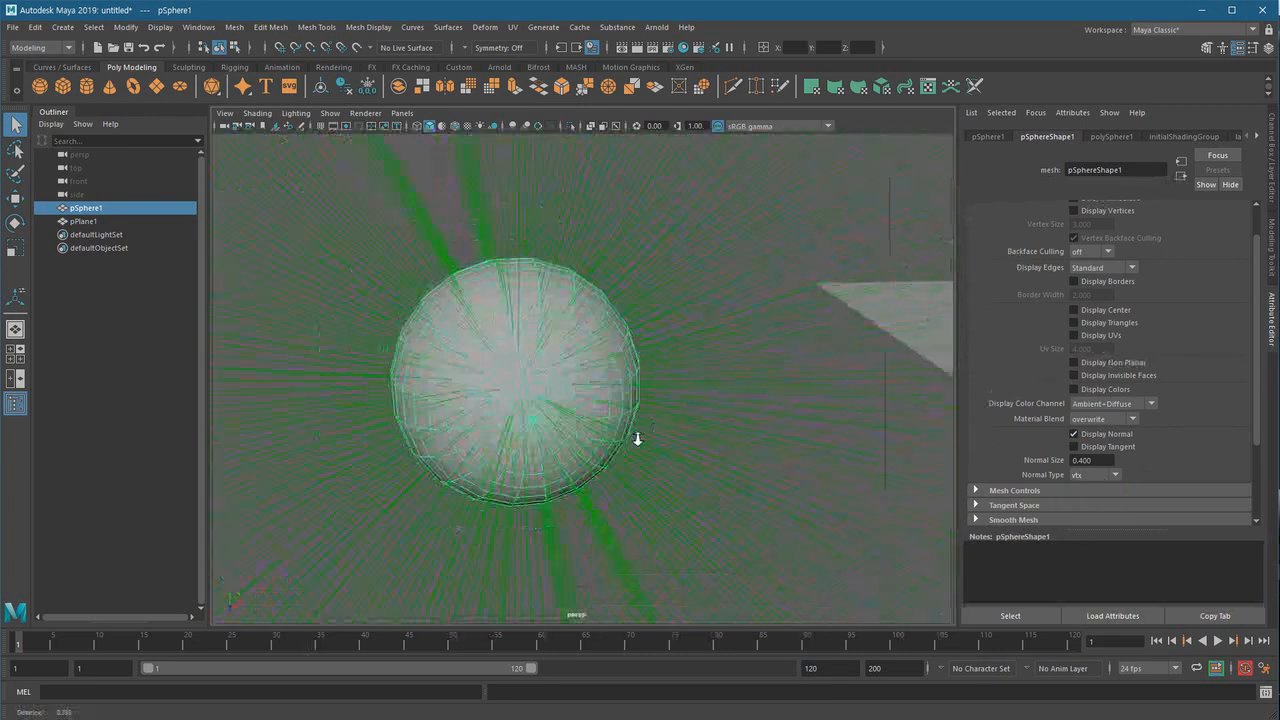
- Examine the directions of the sphere's vertex normals from several angles and distances
{"action": "left_click_drag", "start_coordinate": [600, 374], "coordinate": [605, 403], "text": "alt"}
{"action": "right_click_drag", "start_coordinate": [604, 404], "coordinate": [706, 409], "text": "alt"}
{"action": "left_click_drag", "start_coordinate": [706, 409], "coordinate": [657, 419], "text": "alt"}
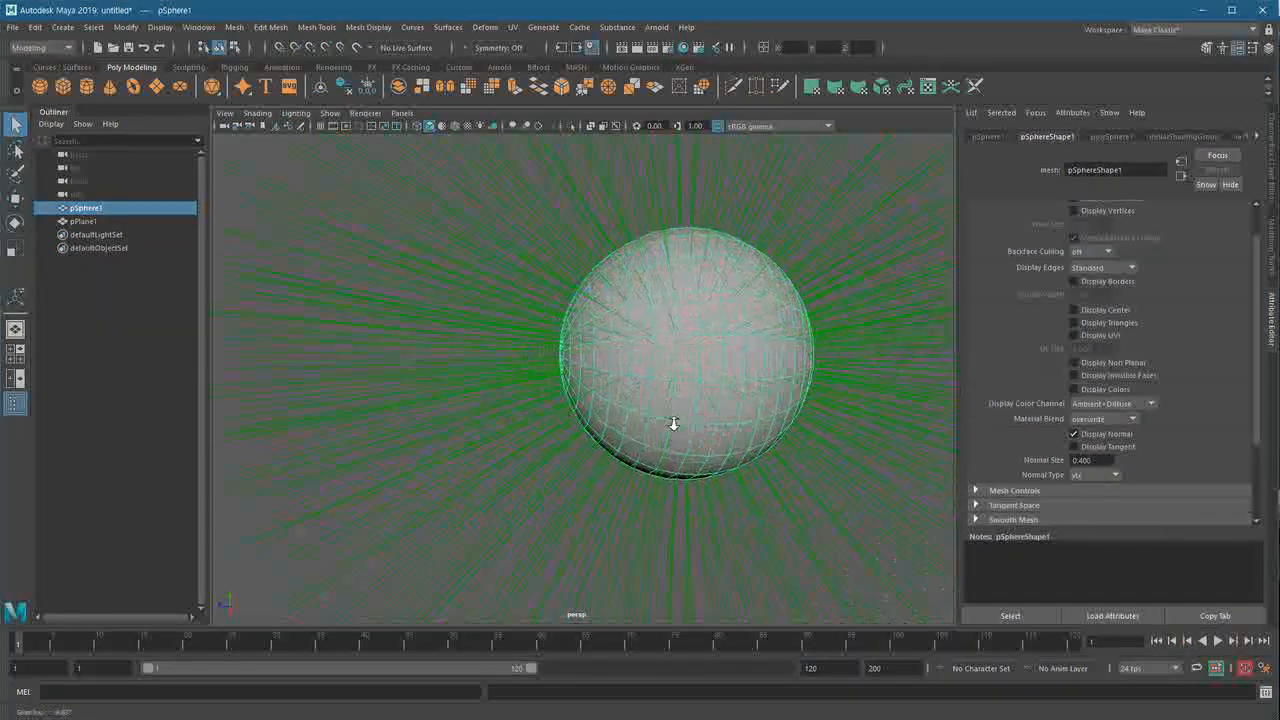
{"action": "right_click_drag", "start_coordinate": [657, 419], "coordinate": [762, 435], "text": "alt"}
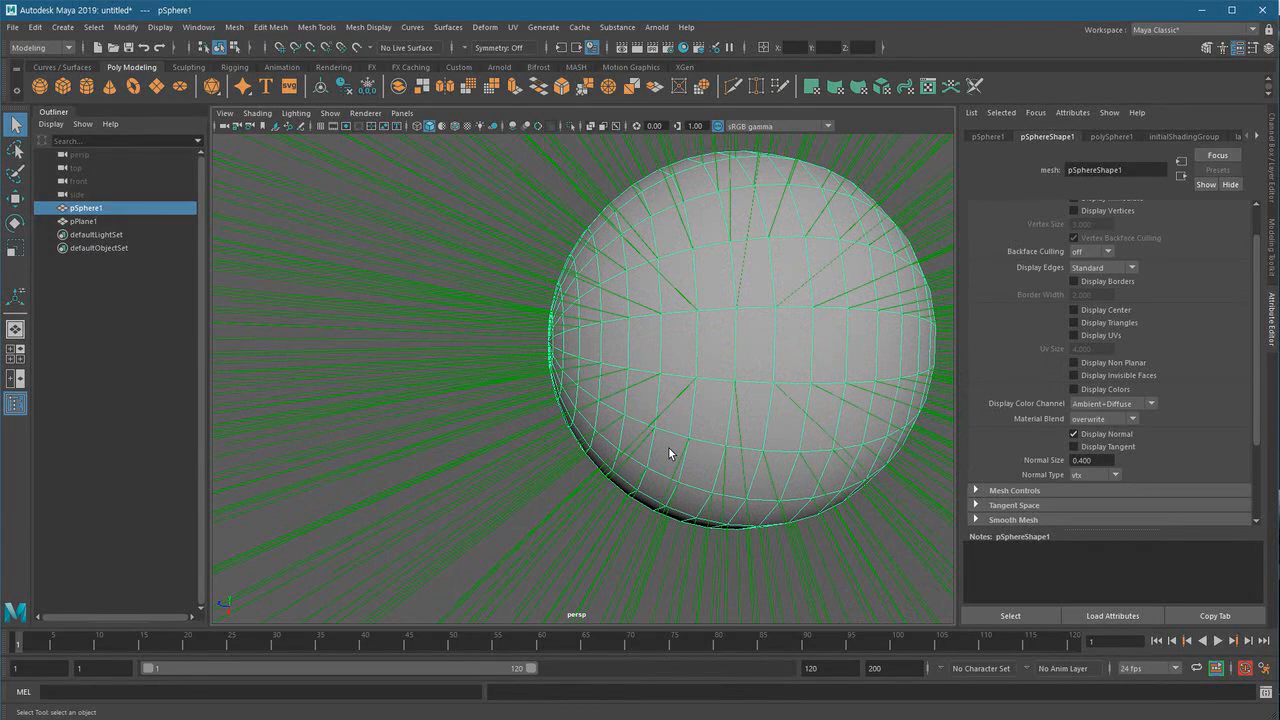
{"action": "right_click_drag", "start_coordinate": [803, 443], "coordinate": [723, 423], "text": "alt"}
{"action": "left_click_drag", "start_coordinate": [723, 423], "coordinate": [771, 417], "text": "alt"}
{"action": "right_click_drag", "start_coordinate": [771, 417], "coordinate": [663, 417], "text": "alt"}
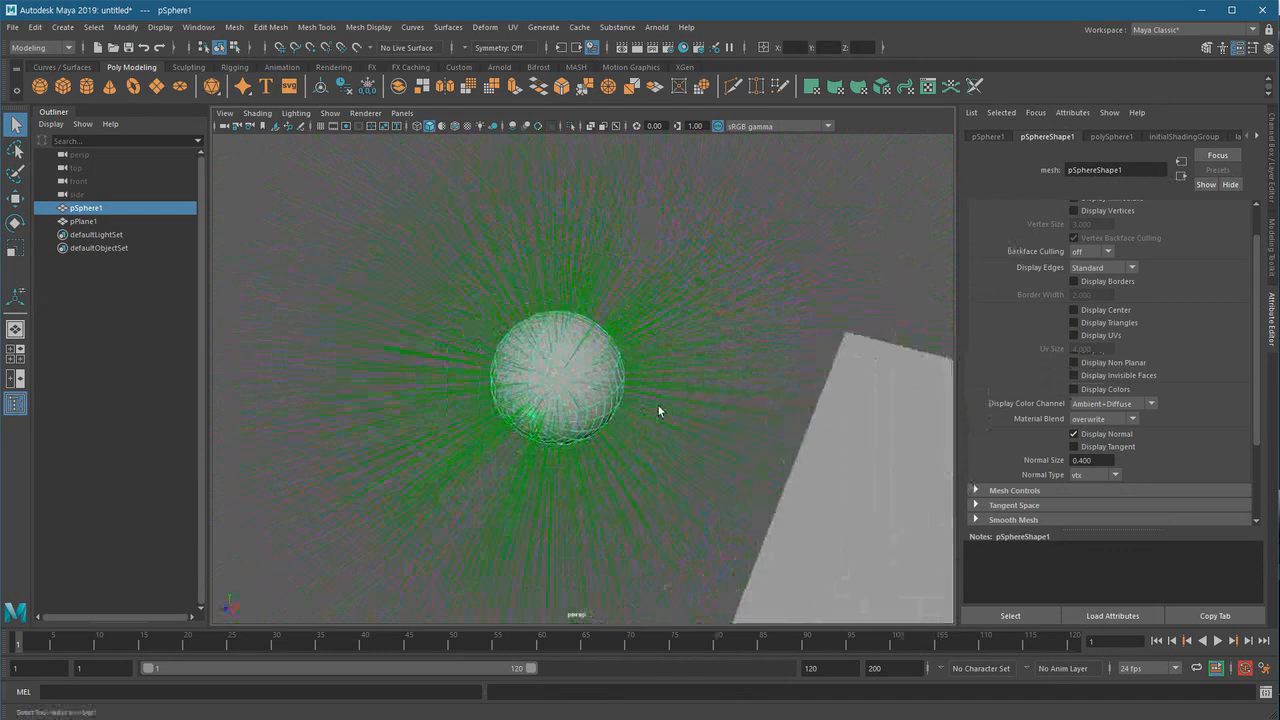
{"action": "left_click_drag", "start_coordinate": [557, 429], "coordinate": [621, 395], "text": "alt"}
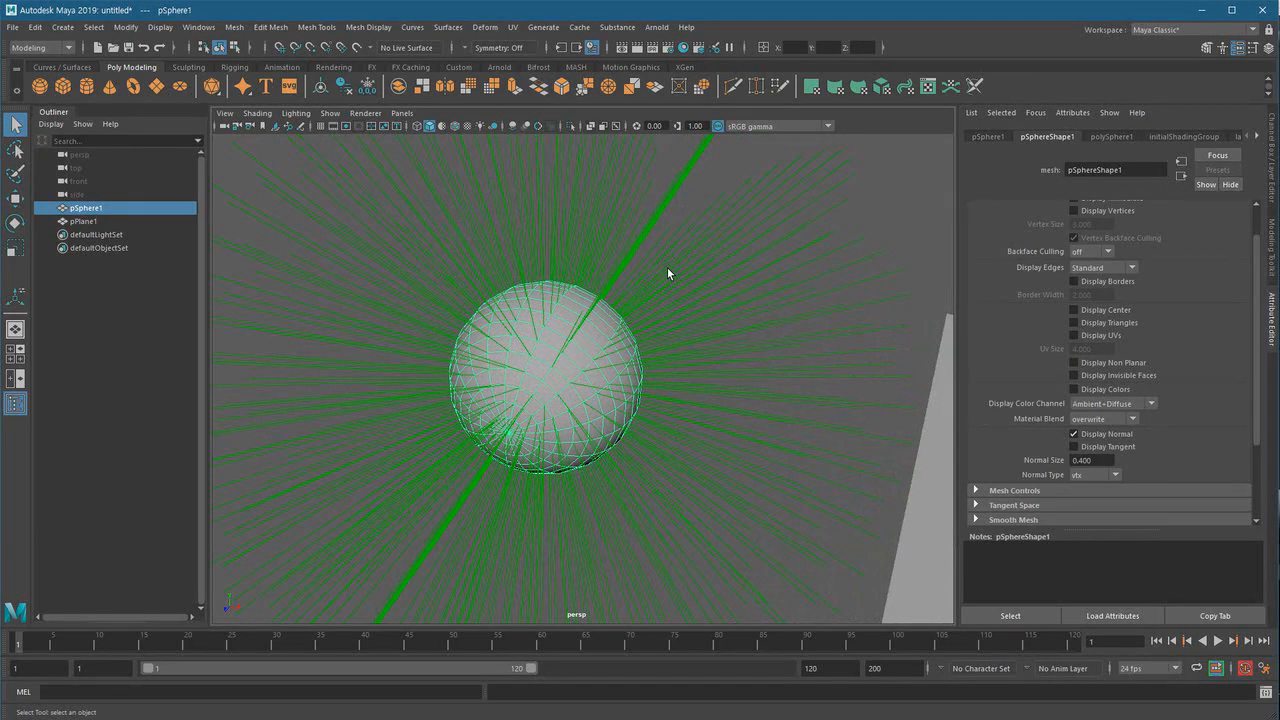
{"action": "left_click_drag", "start_coordinate": [574, 417], "coordinate": [628, 416], "text": "alt"}
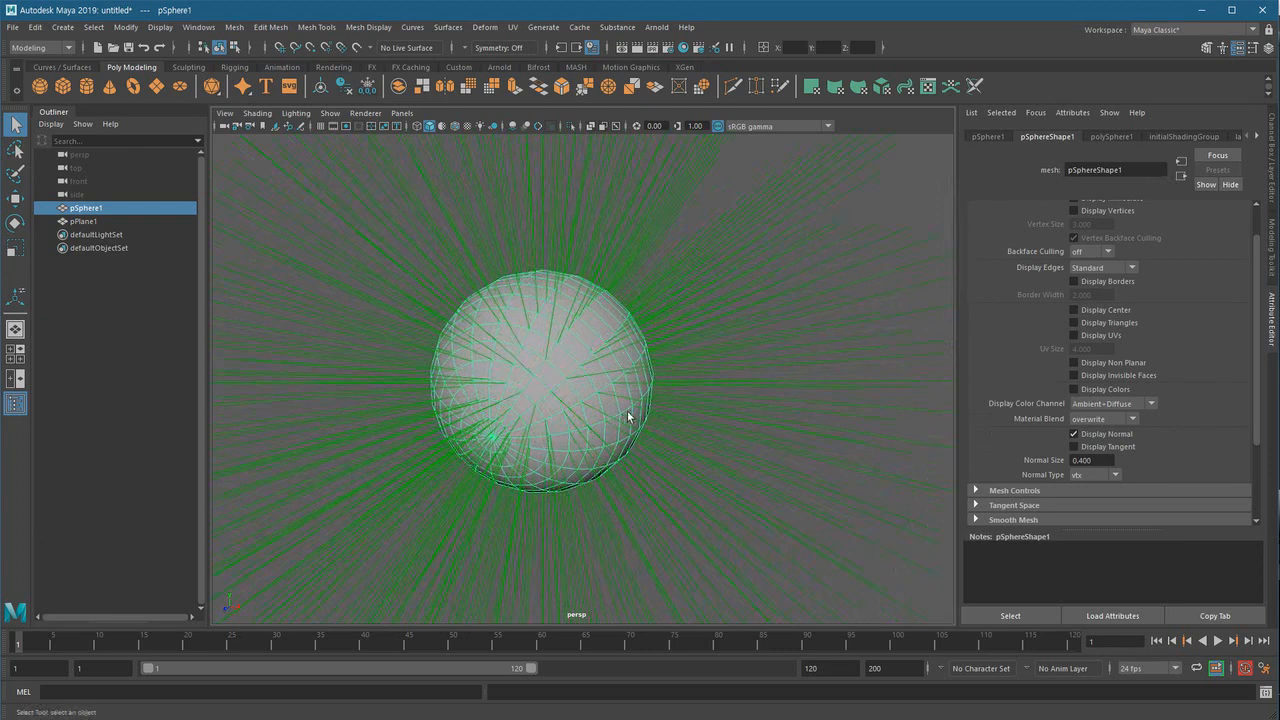
- Set the sphere's Normal Size to 0.1 and inspect the shortened vertex normals
{"action": "left_click", "coordinate": [1106, 461]}
{"action": "type", "text": "0.1"}
{"action": "key", "text": "Return"}
{"action": "right_click_drag", "start_coordinate": [662, 418], "coordinate": [649, 445], "text": "alt"}
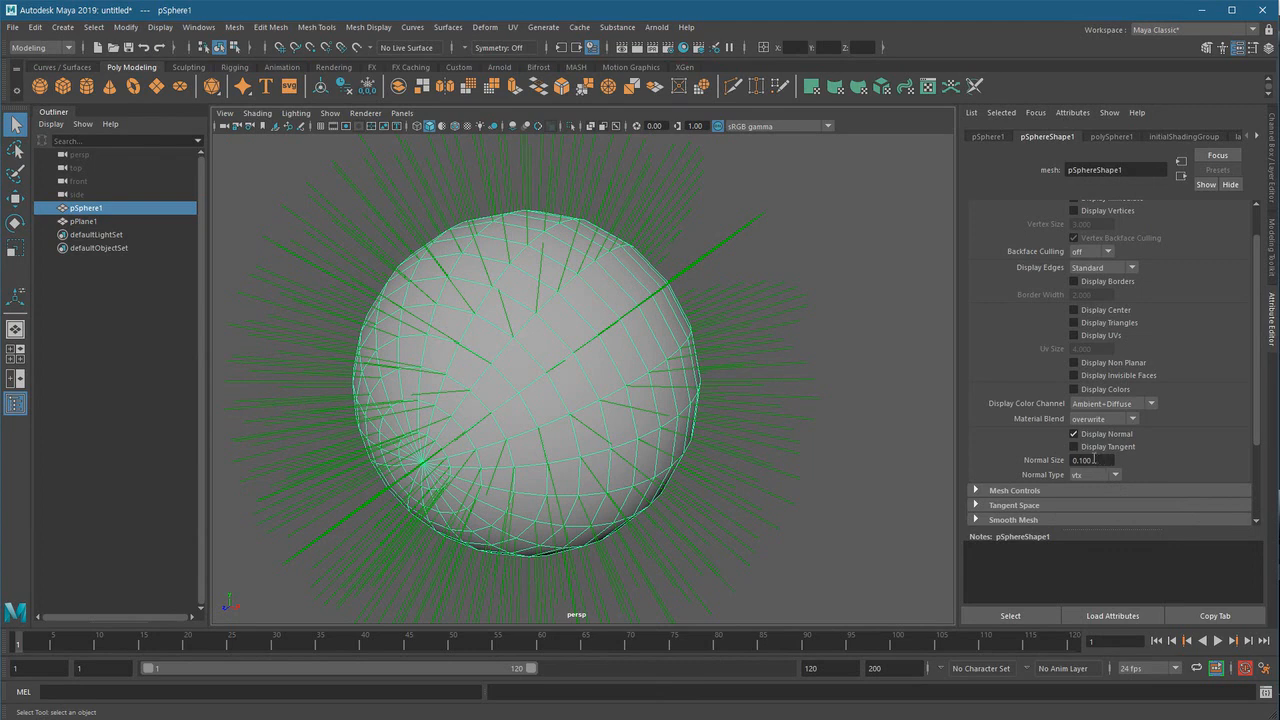
{"action": "mouse_move", "coordinate": [630, 440]}
{"action": "left_mouse_down", "text": "alt"}
{"action": "mouse_move", "coordinate": [526, 464]}
{"action": "mouse_move", "coordinate": [625, 452]}
{"action": "left_mouse_up", "text": "alt"}
{"action": "right_click_drag", "start_coordinate": [625, 452], "coordinate": [543, 458], "text": "alt"}
{"action": "right_click_drag", "start_coordinate": [657, 482], "coordinate": [632, 485], "text": "alt"}
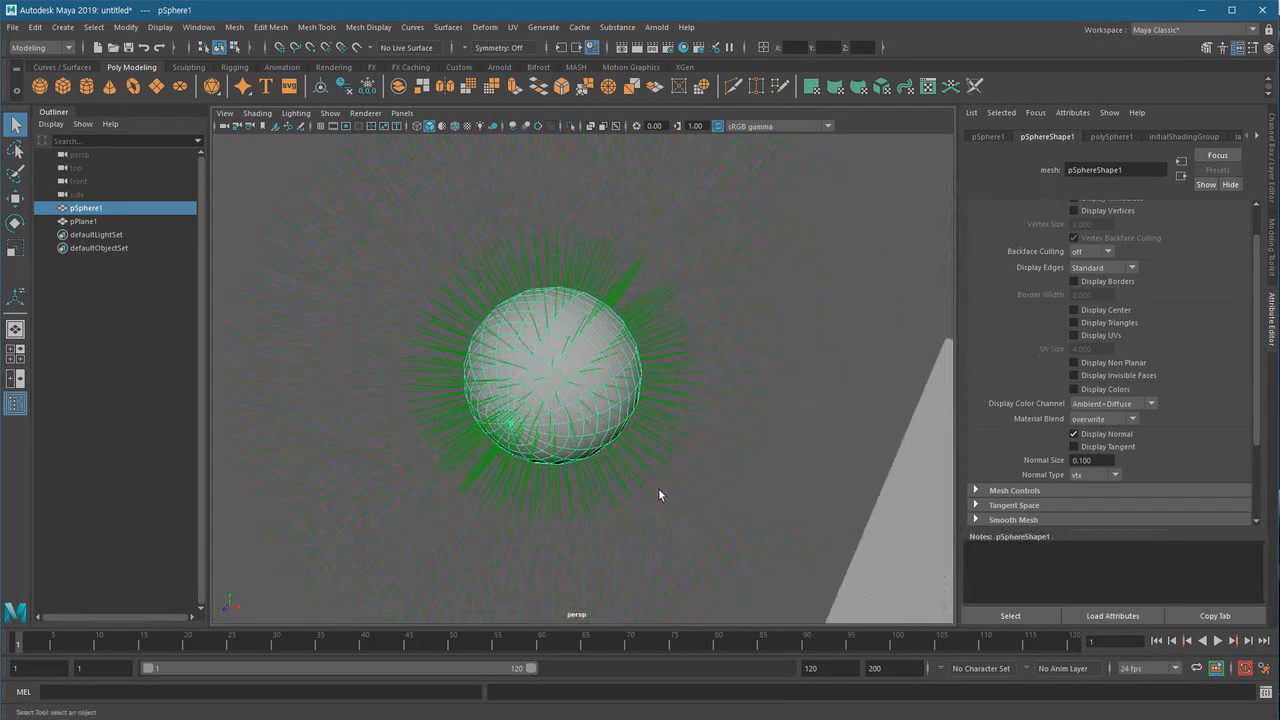
{"action": "left_click_drag", "start_coordinate": [633, 480], "coordinate": [828, 305], "text": "alt"}
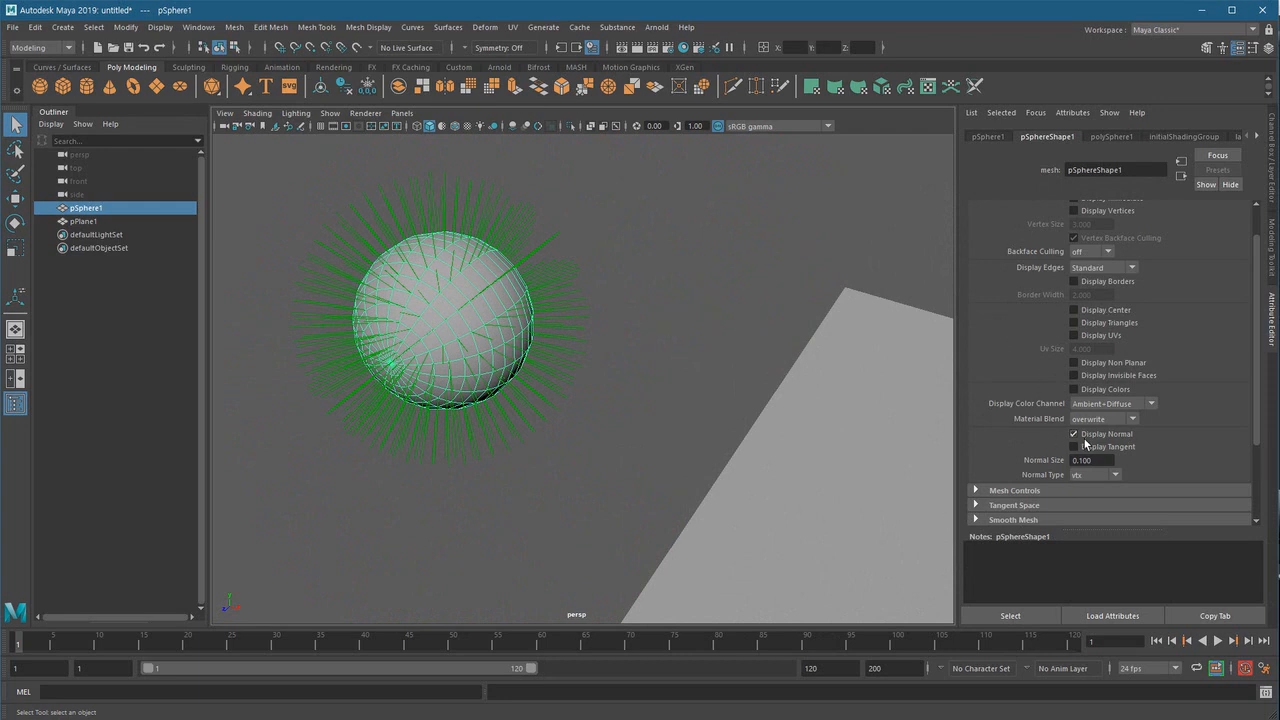
{"action": "left_click", "coordinate": [160, 27]}
{"action": "mouse_move", "coordinate": [200, 198]}
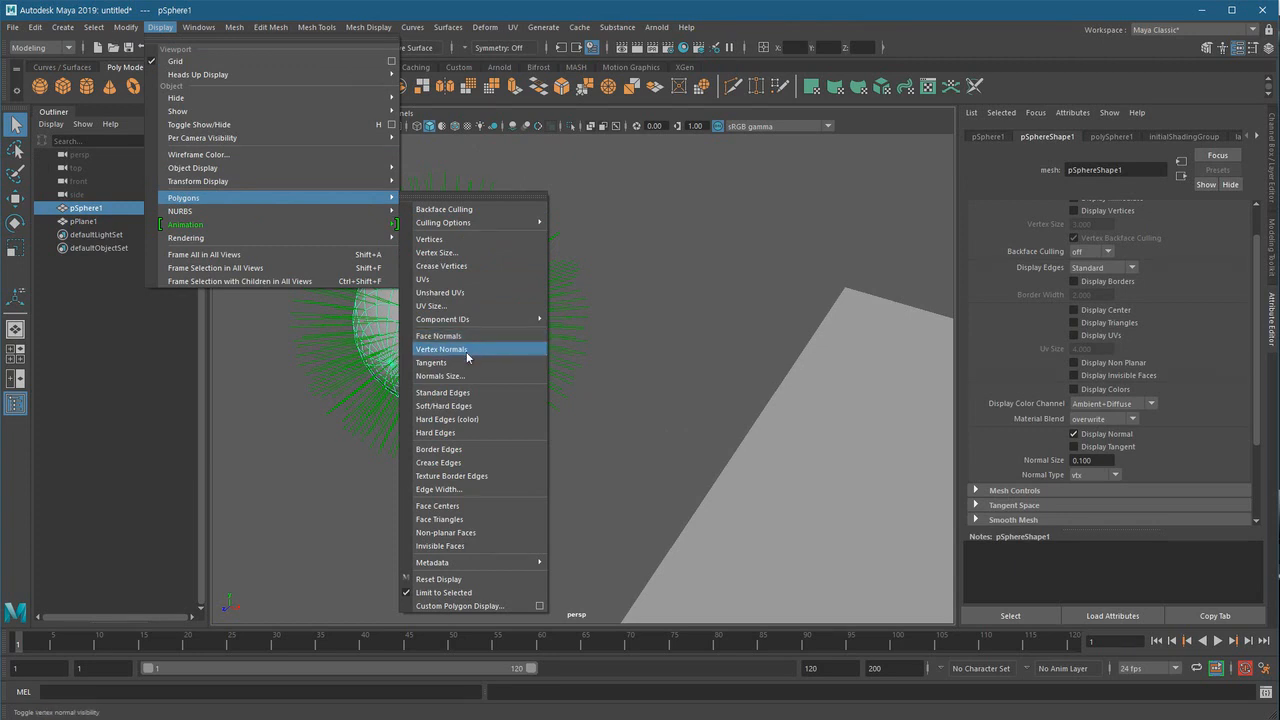
{"action": "left_click", "coordinate": [703, 373]}
{"action": "left_click_drag", "start_coordinate": [703, 375], "coordinate": [634, 434], "text": "alt"}
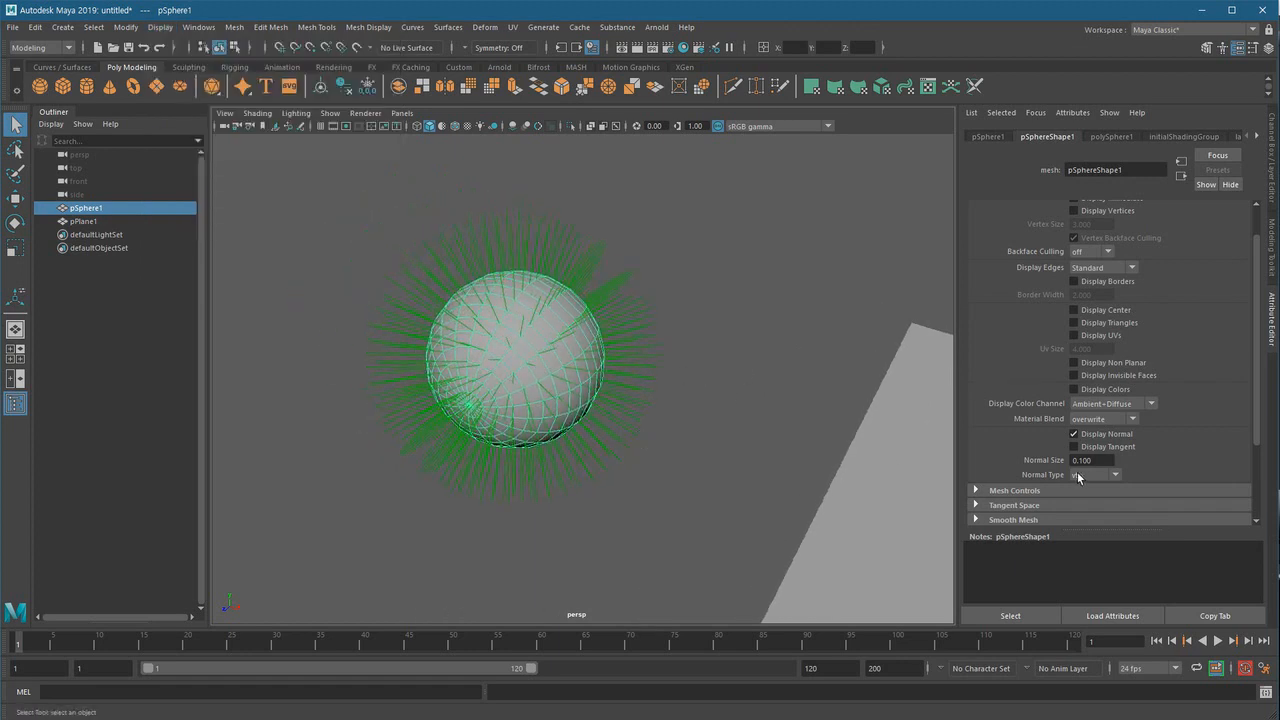
- Turn off Display Normal for both the sphere and the plane, leaving the plane selected
{"action": "left_click", "coordinate": [1096, 436]}
{"action": "left_click", "coordinate": [618, 401]}
{"action": "left_click_drag", "start_coordinate": [618, 401], "coordinate": [407, 457], "text": "alt"}
{"action": "left_click", "coordinate": [825, 555]}
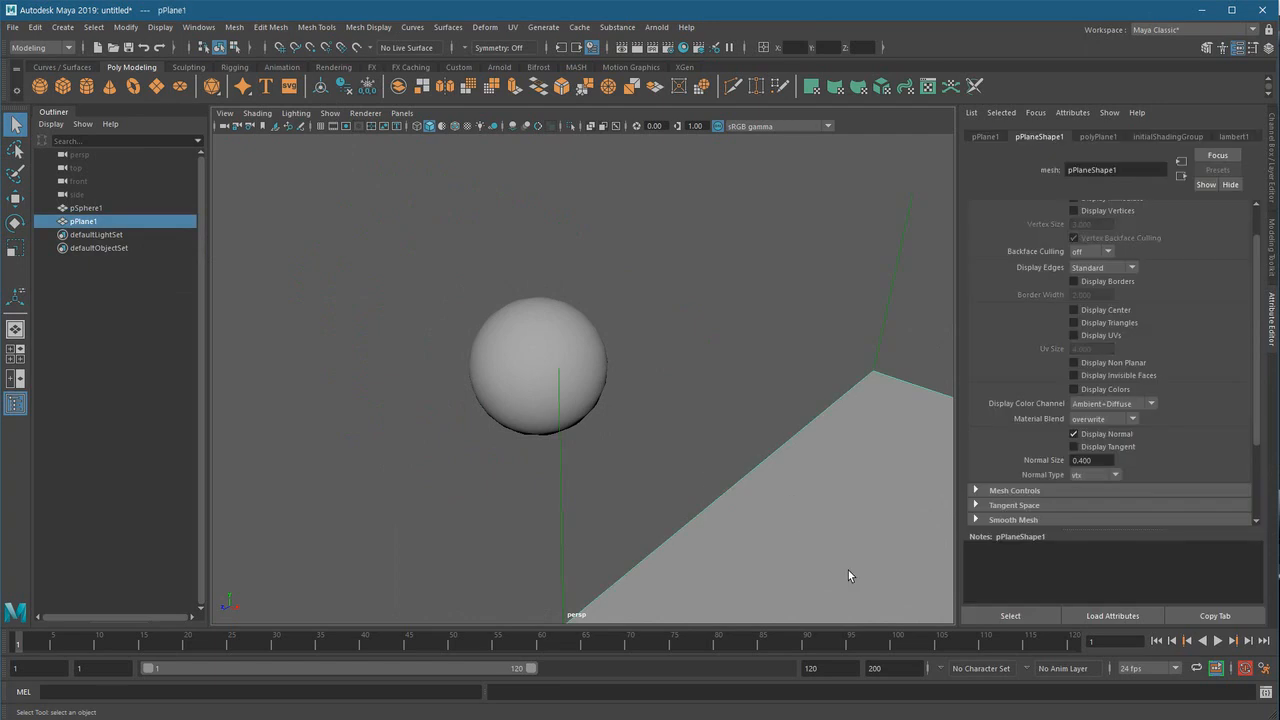
{"action": "left_click_drag", "start_coordinate": [825, 555], "coordinate": [706, 476], "text": "alt"}
{"action": "scroll", "coordinate": [657, 423], "scroll_direction": "down", "scroll_amount": 3}
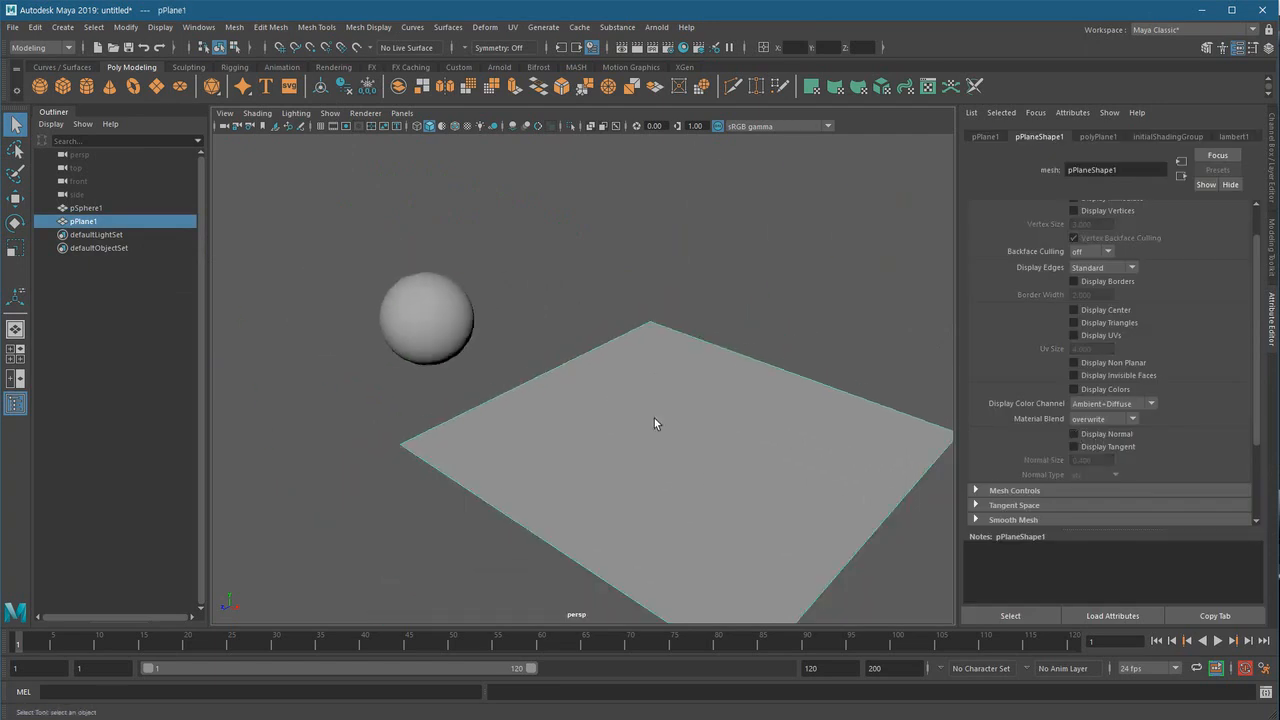
{"action": "left_click_drag", "start_coordinate": [657, 423], "coordinate": [563, 369], "text": "alt"}
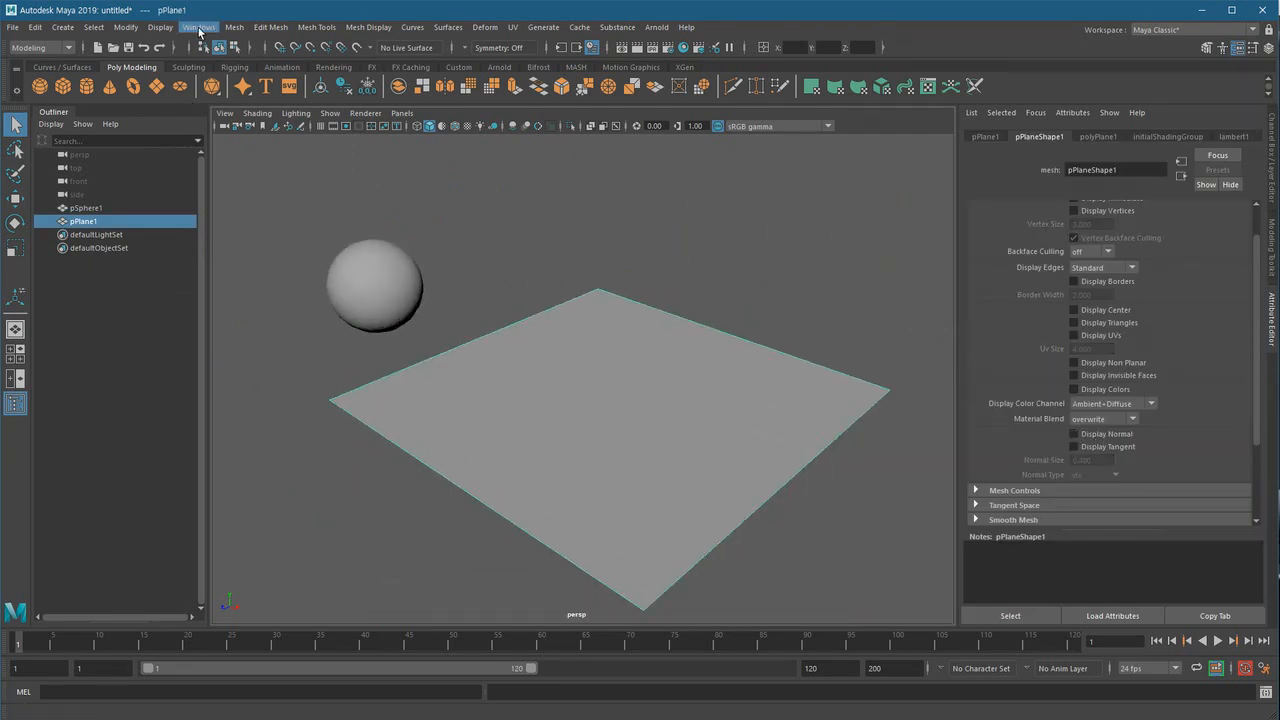
- Tear off the Polygons display options as a floating window and place it beside the plane
{"action": "left_click", "coordinate": [160, 27]}
{"action": "mouse_move", "coordinate": [264, 199]}
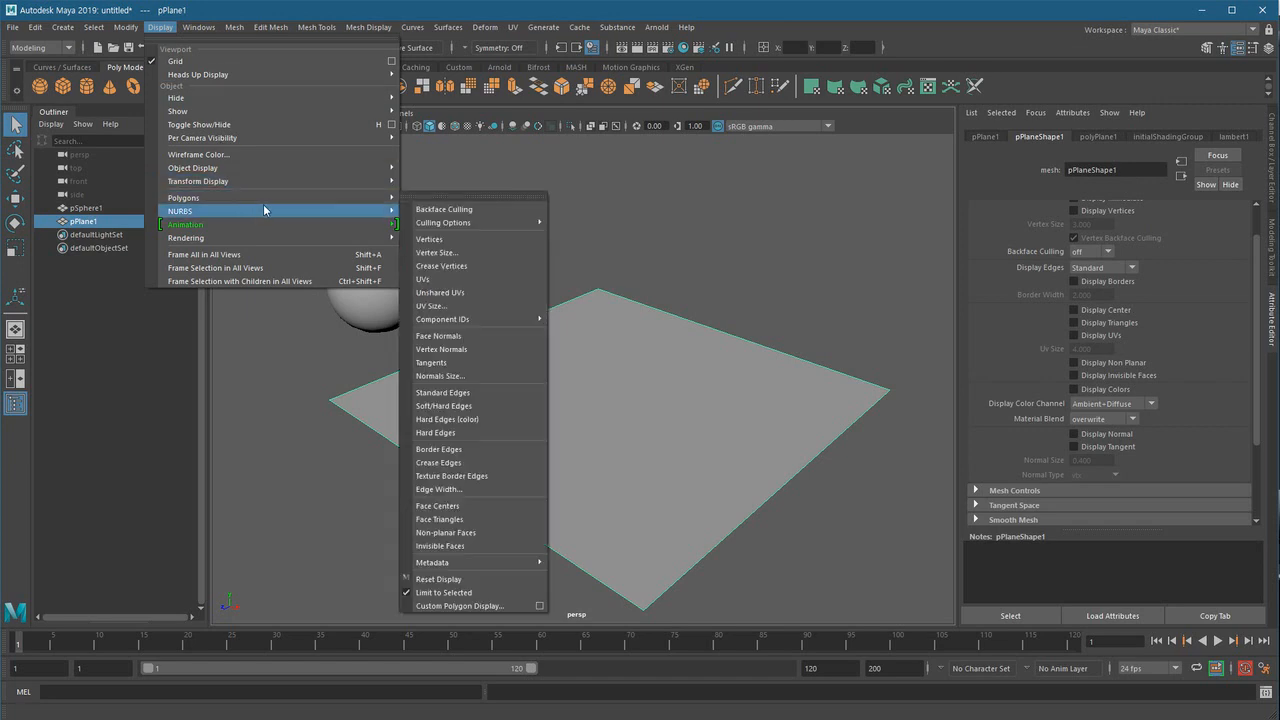
{"action": "left_click", "coordinate": [450, 197]}
{"action": "left_click_drag", "start_coordinate": [508, 200], "coordinate": [799, 202]}
{"action": "mouse_move", "coordinate": [420, 306]}
{"action": "left_mouse_down", "text": "alt"}
{"action": "mouse_move", "coordinate": [451, 300]}
{"action": "mouse_move", "coordinate": [440, 302]}
{"action": "left_mouse_up", "text": "alt"}
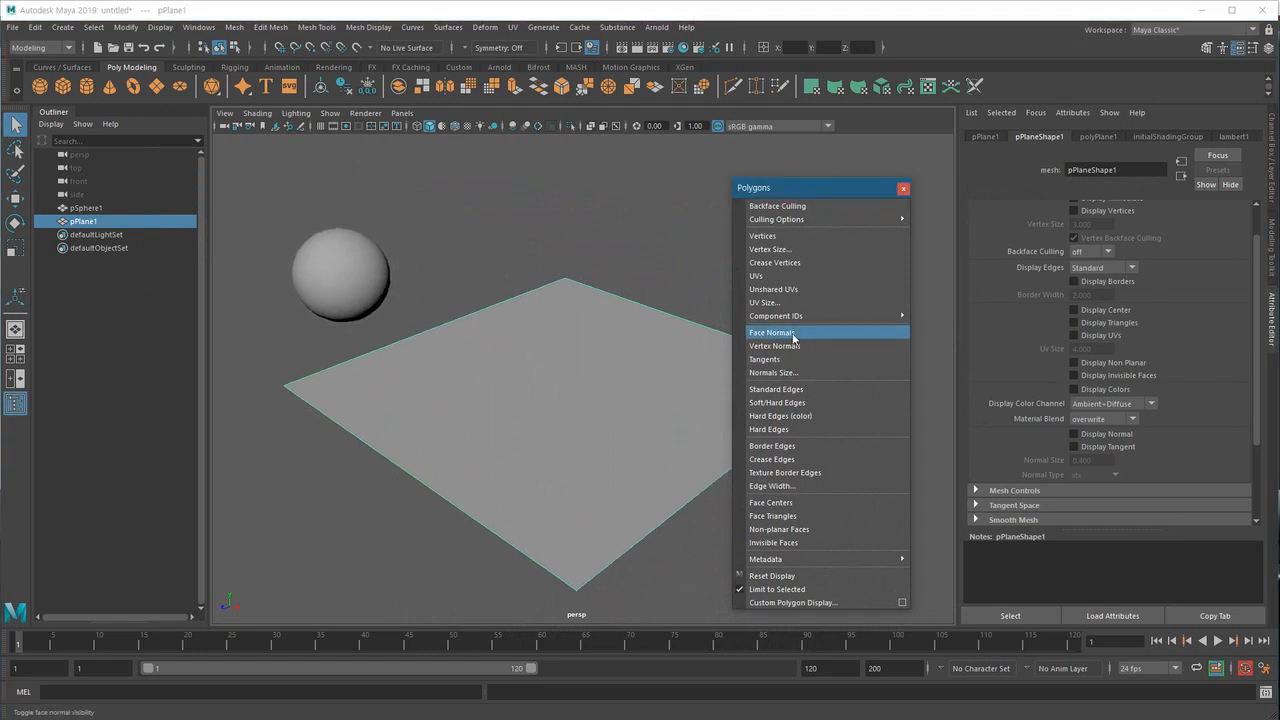
- Toggle the plane's face normals on and off, and do the same with its vertex normals
{"action": "left_click", "coordinate": [793, 335]}
{"action": "left_click_drag", "start_coordinate": [600, 405], "coordinate": [546, 260], "text": "alt"}
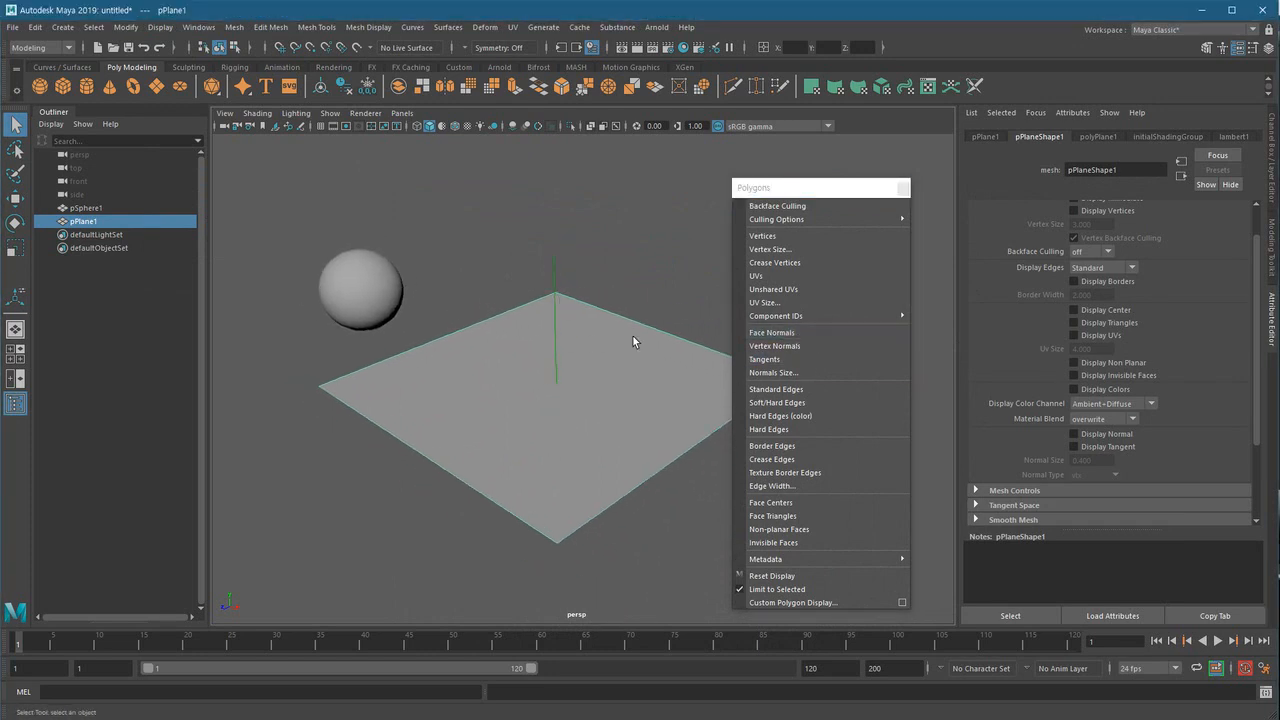
{"action": "left_click", "coordinate": [769, 334]}
{"action": "left_click_drag", "start_coordinate": [551, 388], "coordinate": [465, 351], "text": "alt"}
{"action": "left_click", "coordinate": [797, 346]}
{"action": "left_click", "coordinate": [797, 346]}
- Select the sphere and toggle its face normals and vertex normals on and off
{"action": "left_click", "coordinate": [465, 351]}
{"action": "left_click", "coordinate": [786, 333]}
{"action": "left_click", "coordinate": [786, 333]}
{"action": "left_click", "coordinate": [793, 346]}
{"action": "left_click", "coordinate": [793, 346]}
- Display the vertex component IDs on the sphere and inspect the numbering up close
{"action": "left_click_drag", "start_coordinate": [495, 382], "coordinate": [520, 376], "text": "alt"}
{"action": "middle_click_drag", "start_coordinate": [470, 425], "coordinate": [553, 440], "text": "alt"}
{"action": "scroll", "coordinate": [440, 447], "scroll_direction": "up", "scroll_amount": 3}
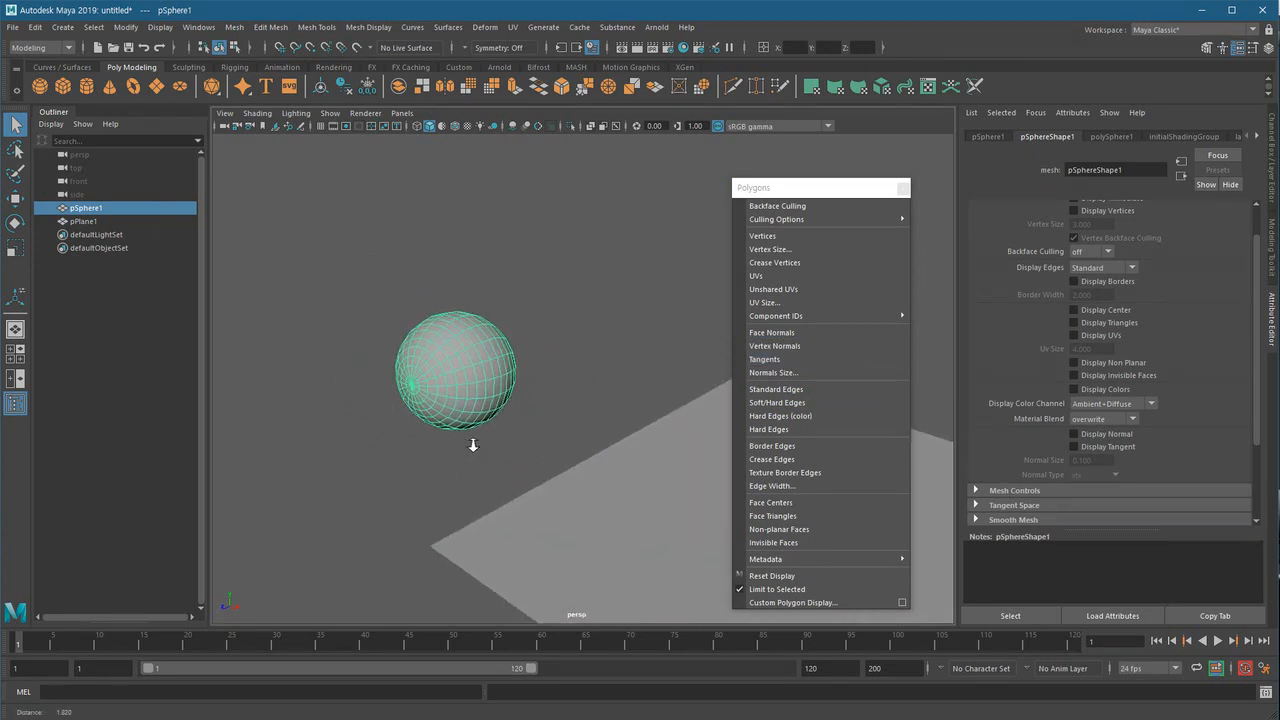
{"action": "right_click_drag", "start_coordinate": [462, 441], "coordinate": [541, 427], "text": "alt"}
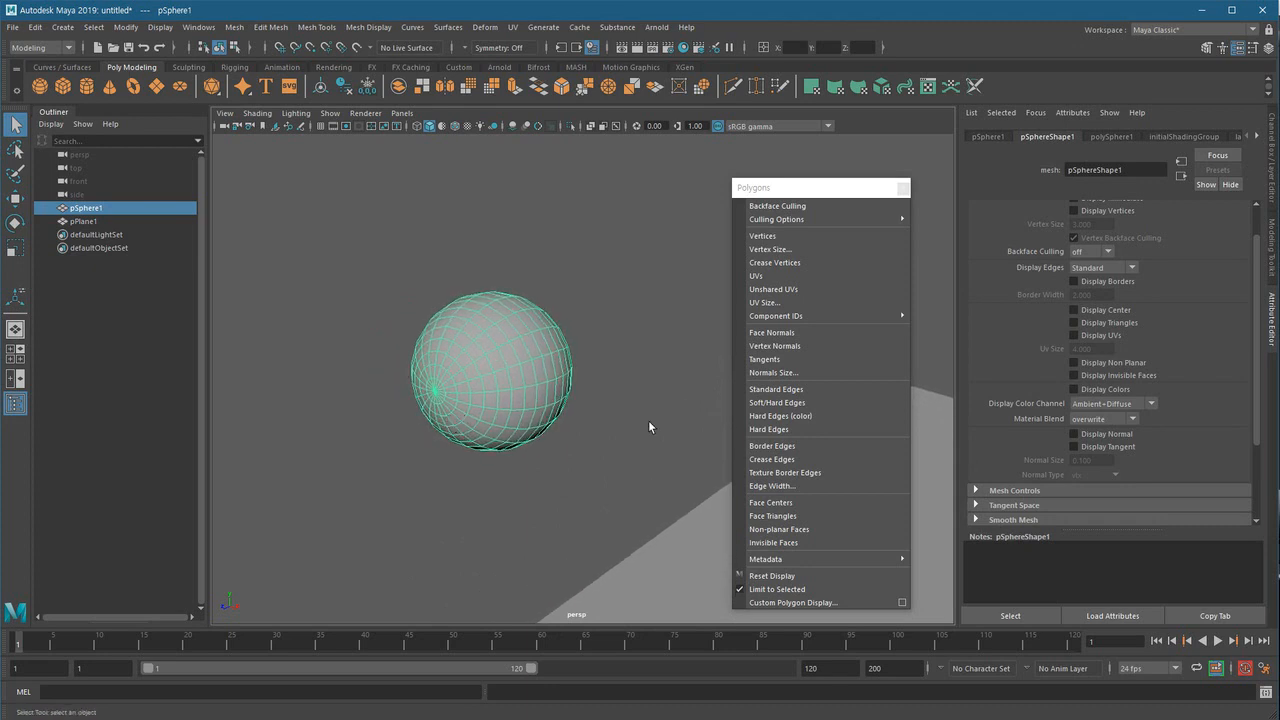
{"action": "mouse_move", "coordinate": [806, 317]}
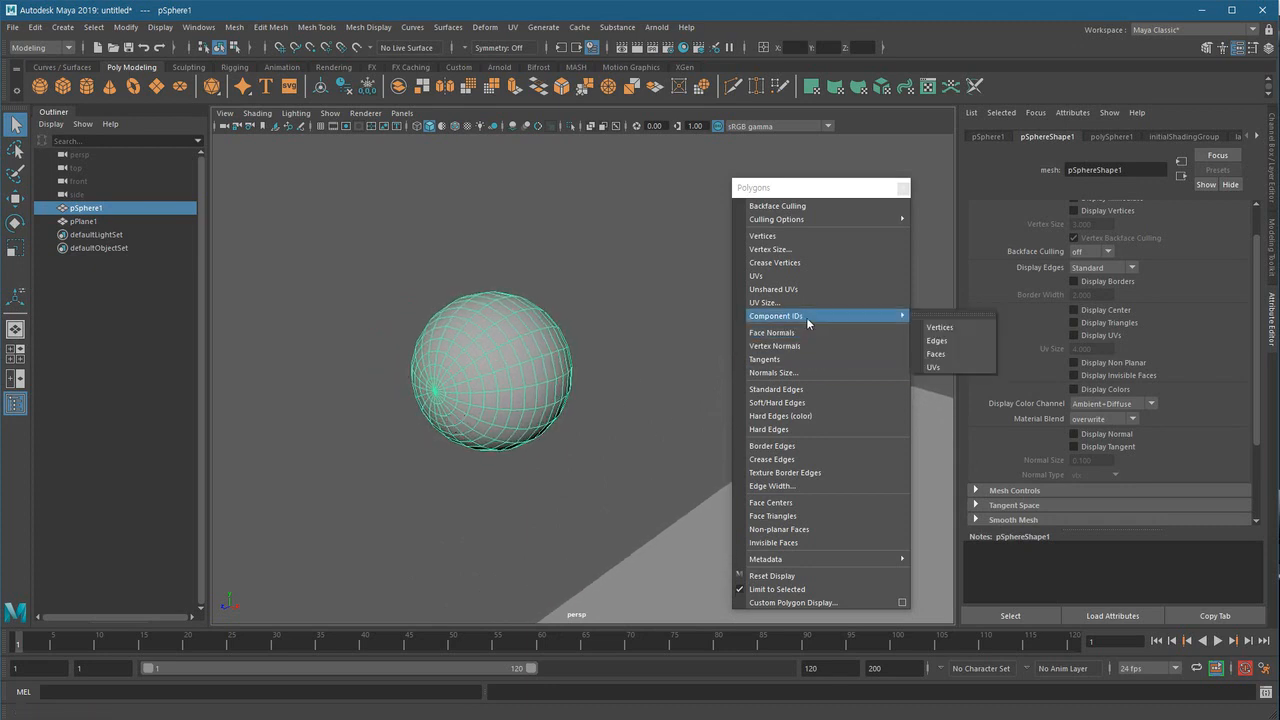
{"action": "right_click_drag", "start_coordinate": [571, 354], "coordinate": [583, 449], "text": "alt"}
{"action": "mouse_move", "coordinate": [863, 316]}
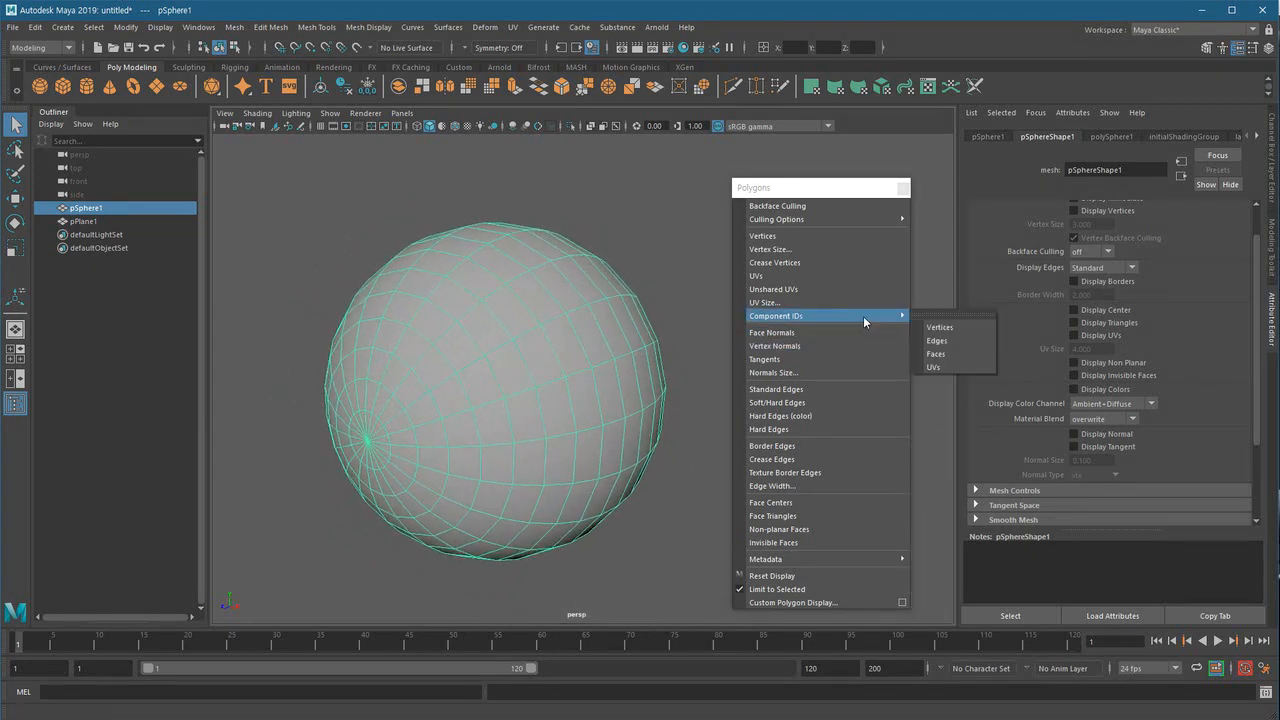
{"action": "left_click", "coordinate": [946, 328]}
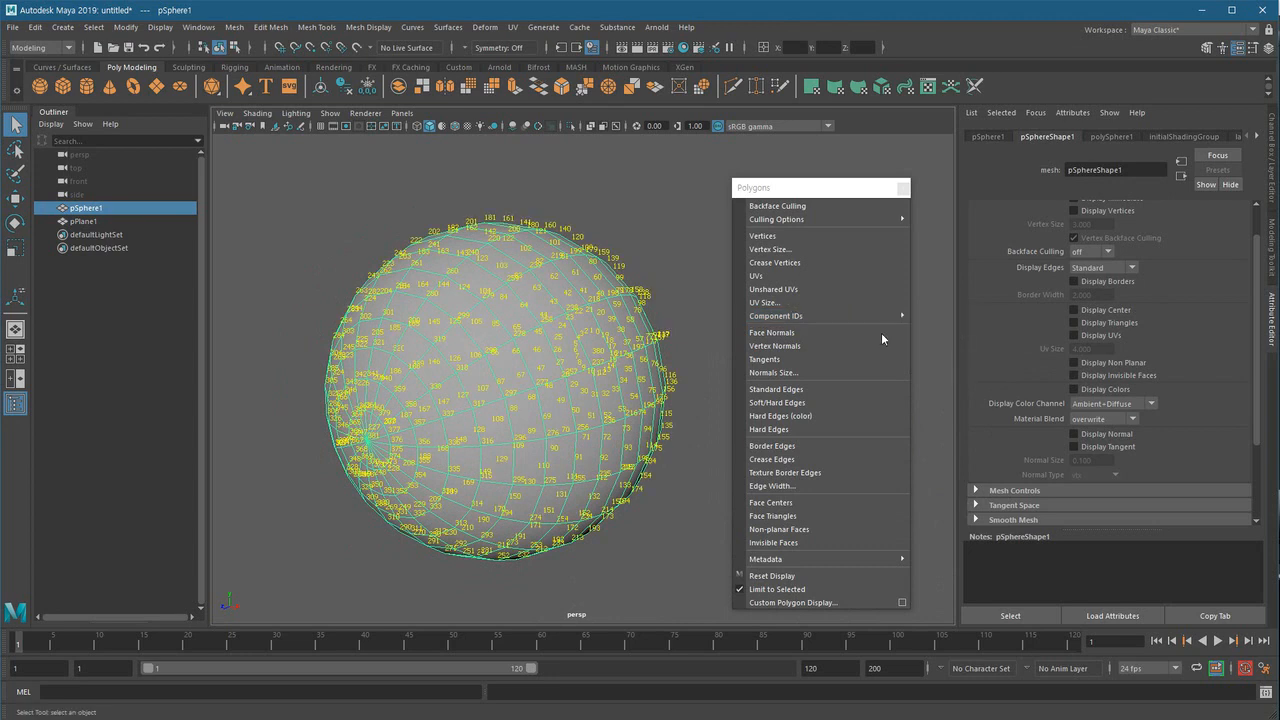
{"action": "right_click_drag", "start_coordinate": [405, 425], "coordinate": [438, 437], "text": "alt"}
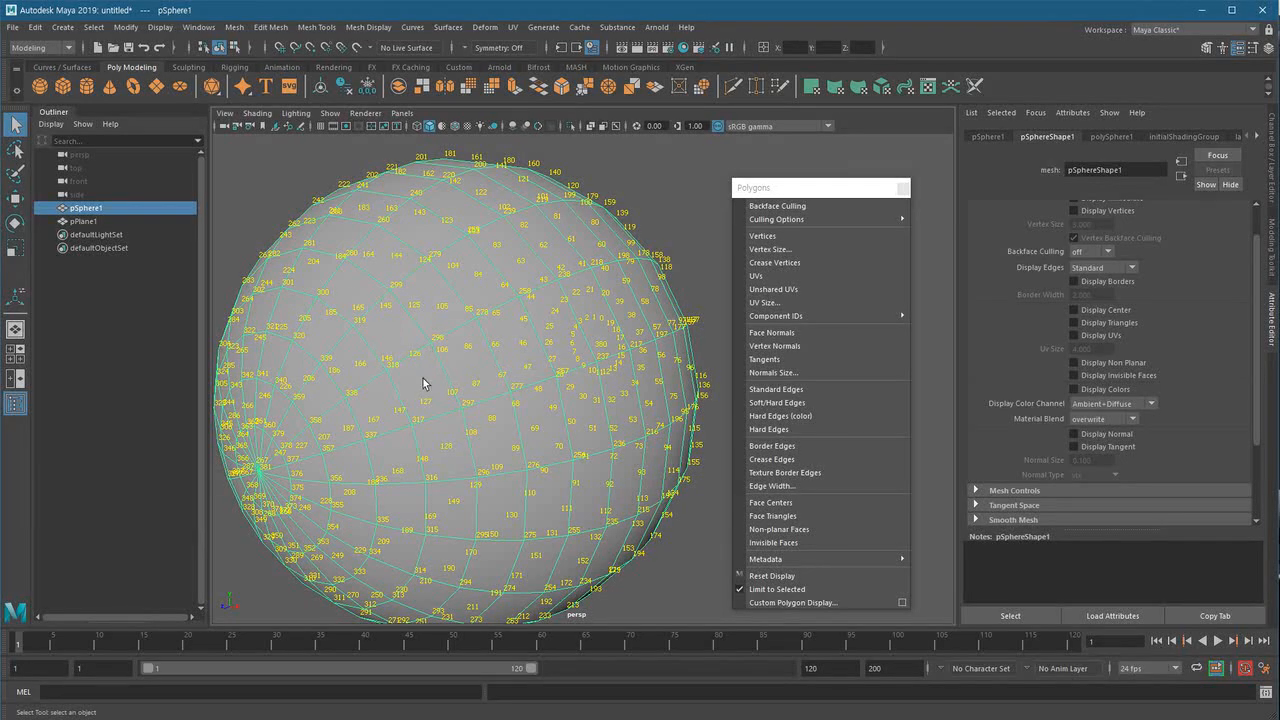
{"action": "right_click_drag", "start_coordinate": [465, 300], "coordinate": [624, 368], "text": "alt"}
- Hide the sphere's vertex IDs and display its edge IDs instead
{"action": "mouse_move", "coordinate": [871, 315]}
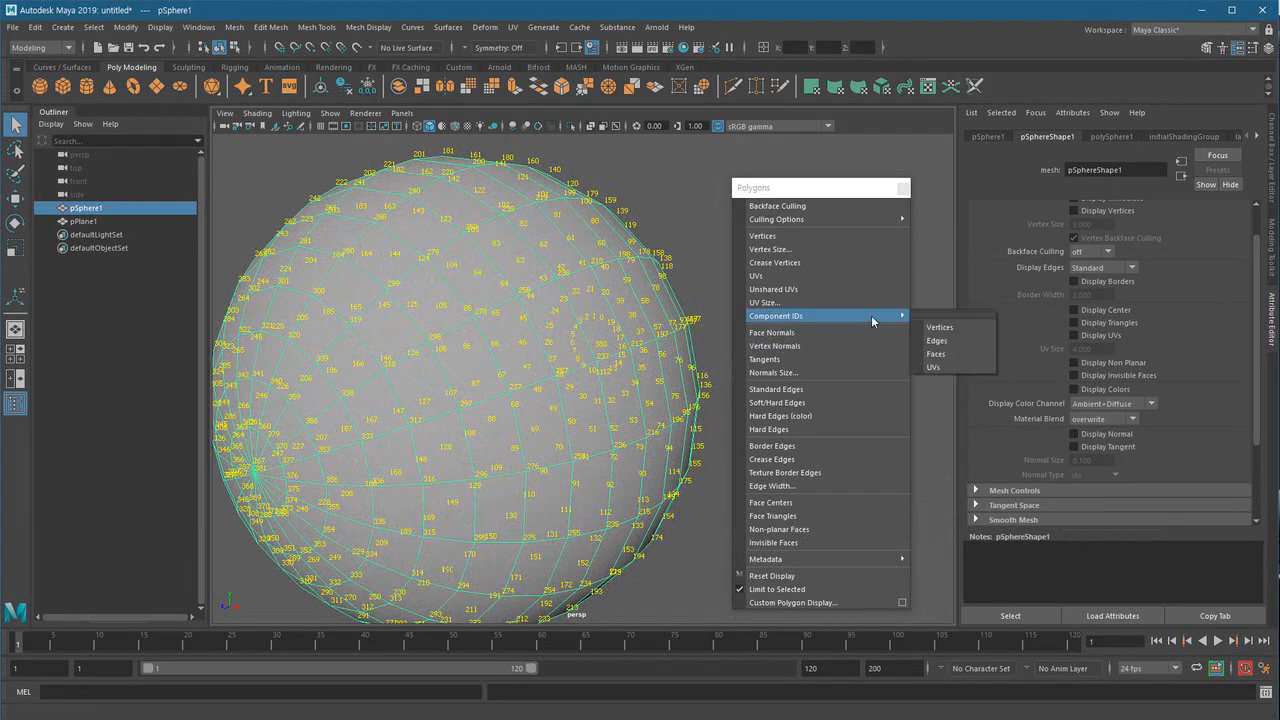
{"action": "left_click", "coordinate": [962, 327]}
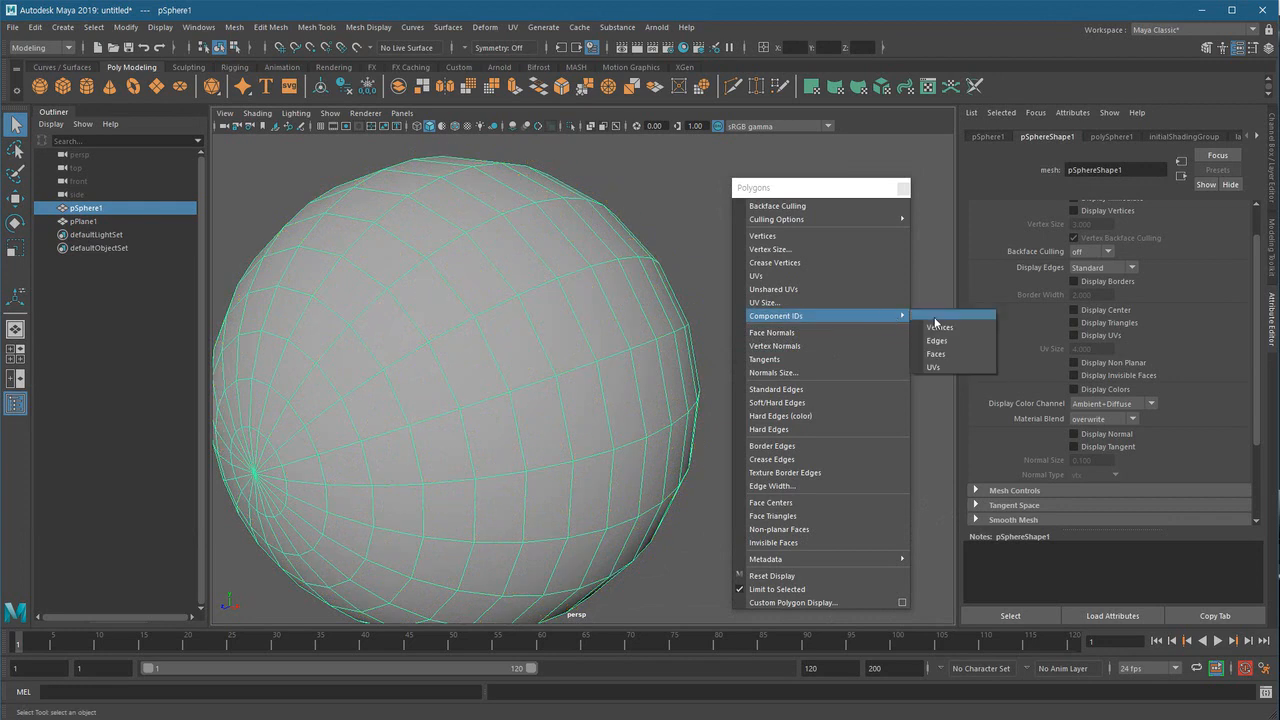
{"action": "left_click", "coordinate": [941, 344]}
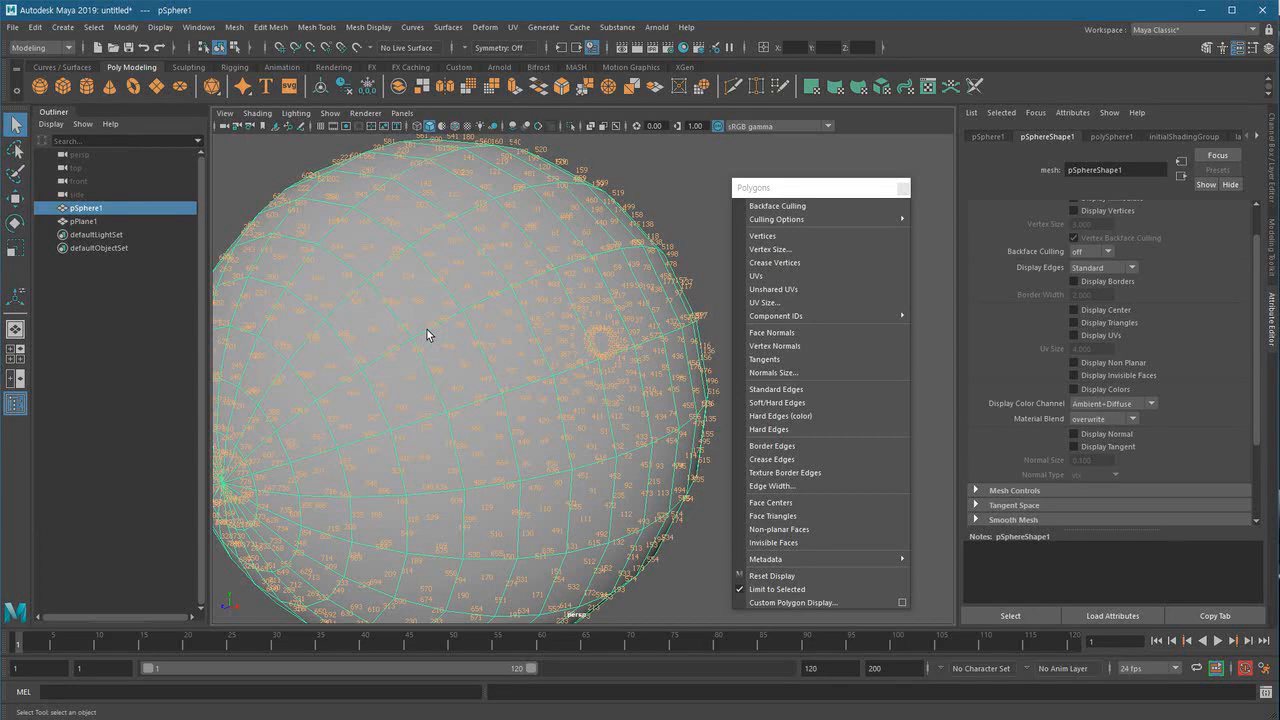
- Hide the sphere's edge IDs, display its face IDs instead and inspect the numbering up close
{"action": "scroll", "coordinate": [431, 330], "scroll_direction": "down", "scroll_amount": 3}
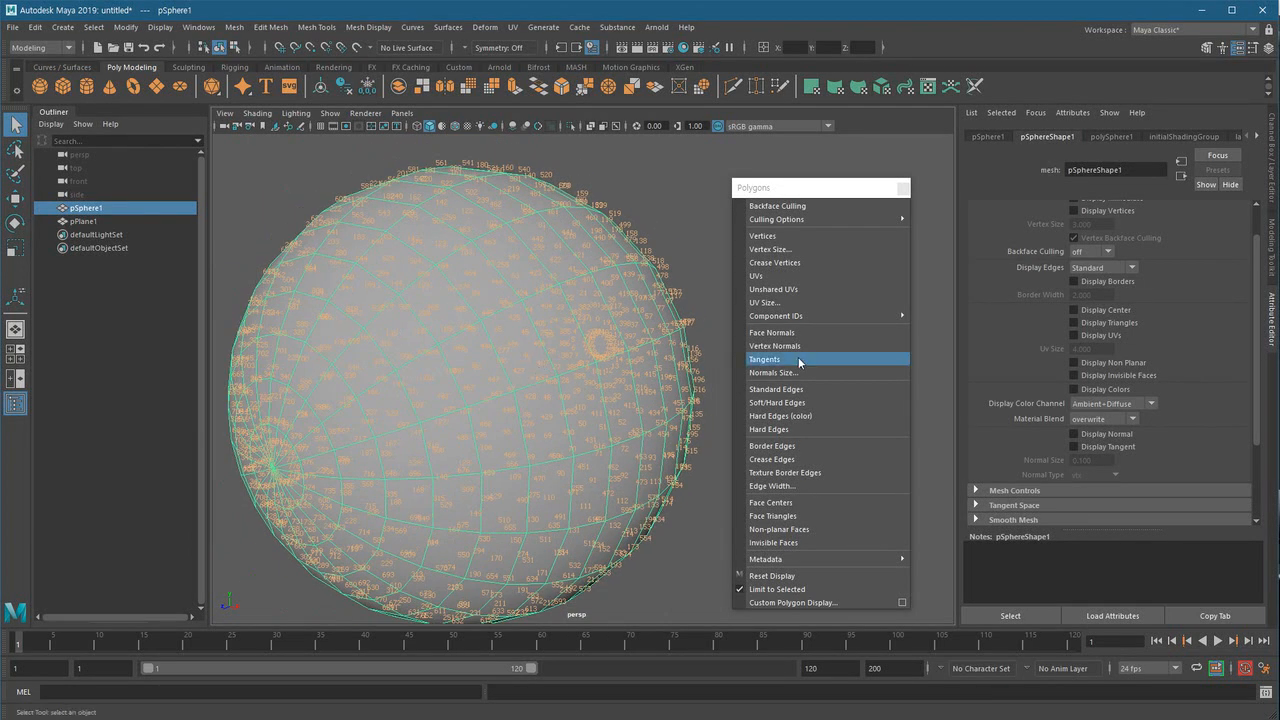
{"action": "mouse_move", "coordinate": [875, 316]}
{"action": "left_click", "coordinate": [962, 342]}
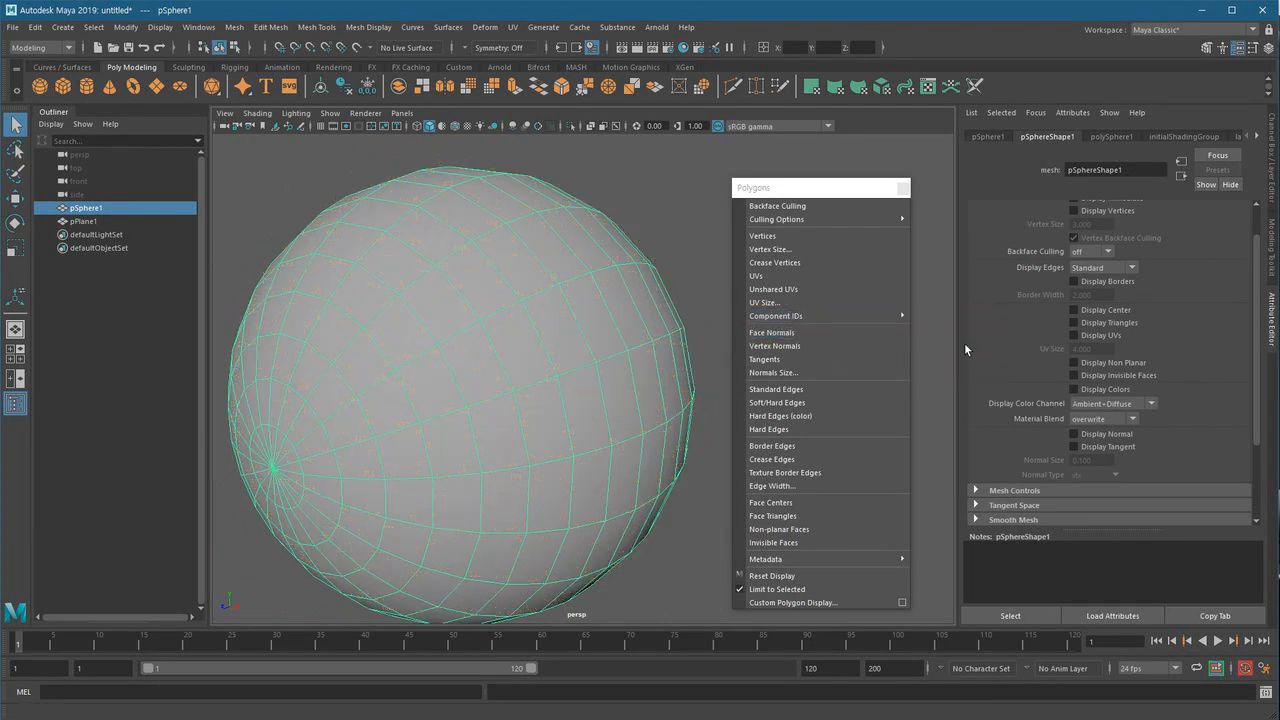
{"action": "left_click", "coordinate": [966, 357]}
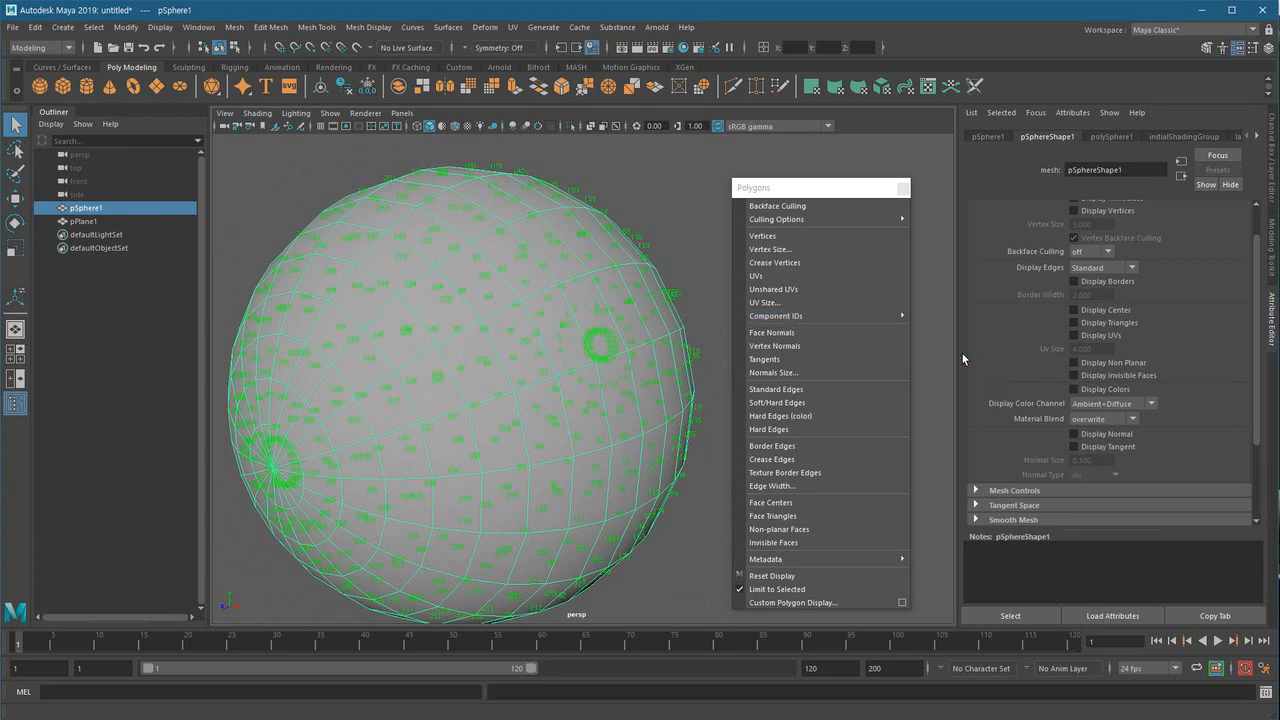
{"action": "scroll", "coordinate": [452, 391], "scroll_direction": "down", "scroll_amount": 3}
{"action": "scroll", "coordinate": [452, 391], "scroll_direction": "up", "scroll_amount": 5}
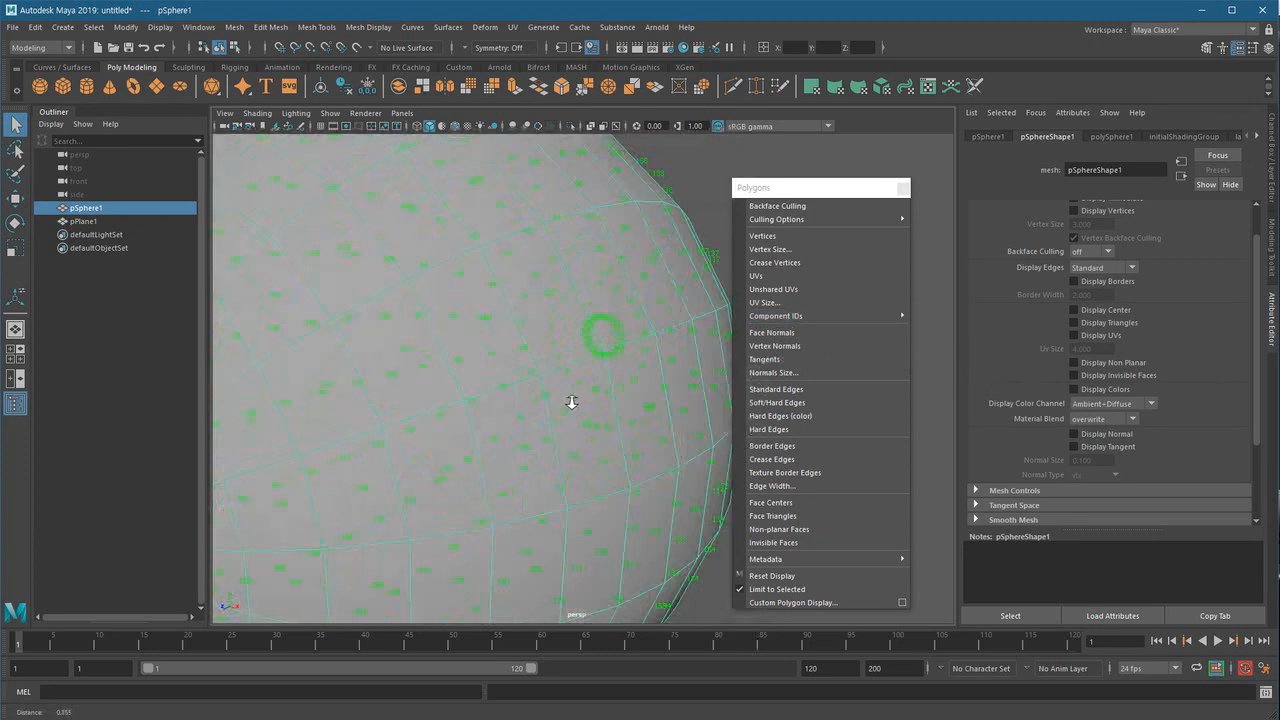
{"action": "scroll", "coordinate": [591, 400], "scroll_direction": "down", "scroll_amount": 5}
{"action": "left_click_drag", "start_coordinate": [474, 403], "coordinate": [456, 459], "text": "alt"}
{"action": "scroll", "coordinate": [509, 486], "scroll_direction": "up", "scroll_amount": 10}
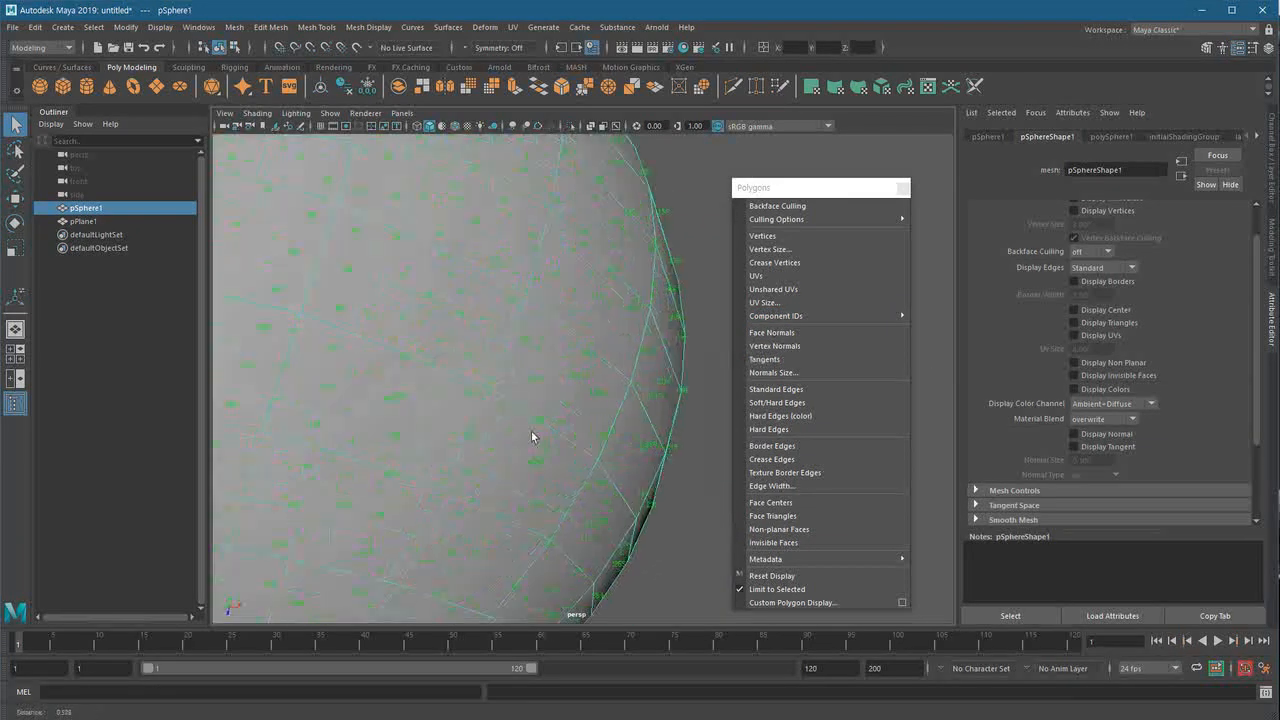
{"action": "scroll", "coordinate": [511, 447], "scroll_direction": "down", "scroll_amount": 10}
{"action": "left_click_drag", "start_coordinate": [511, 447], "coordinate": [483, 462], "text": "alt"}
- Select the plane, display its face component ID and clear the ID display again
{"action": "left_click", "coordinate": [455, 454]}
{"action": "left_click_drag", "start_coordinate": [447, 268], "coordinate": [520, 437], "text": "alt"}
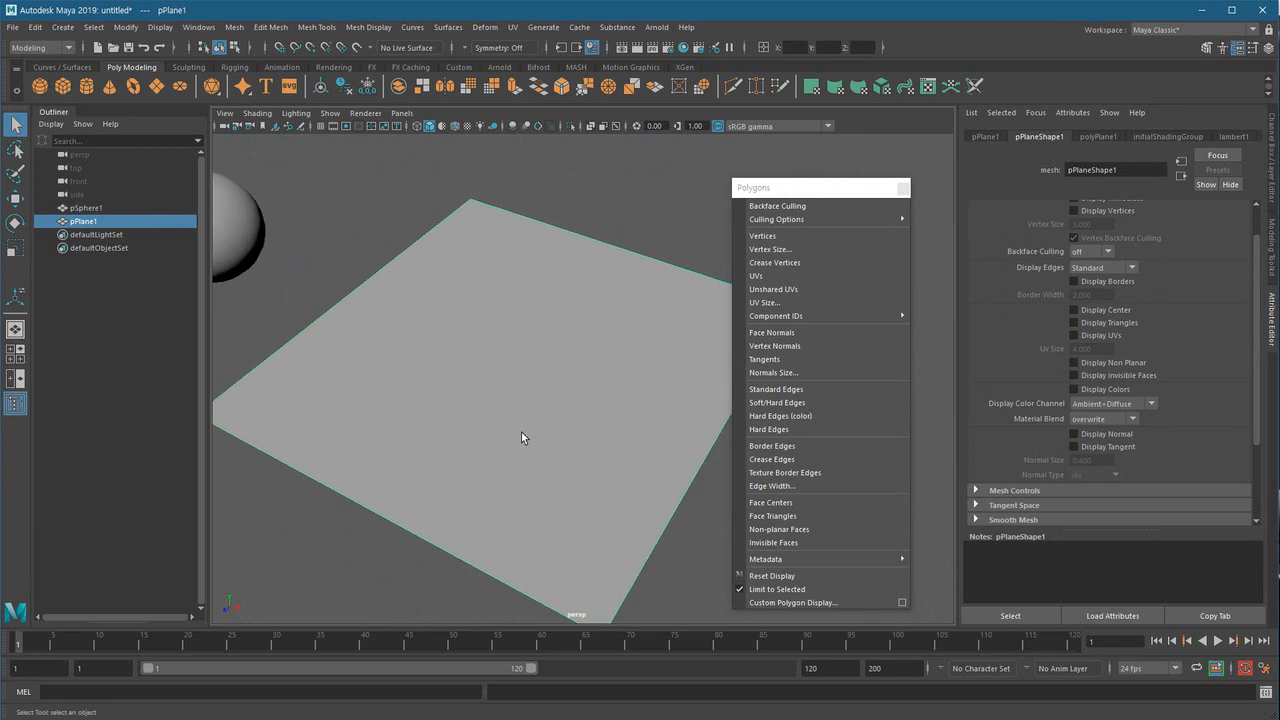
{"action": "mouse_move", "coordinate": [864, 320]}
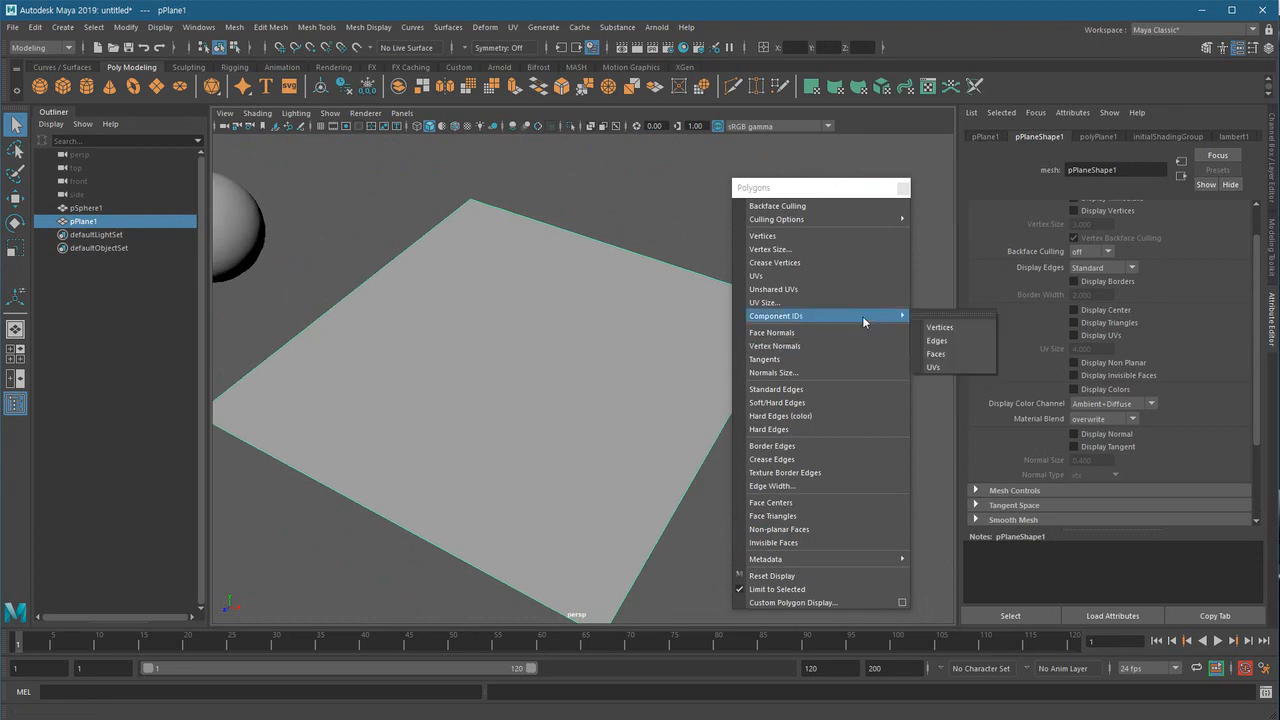
{"action": "left_click", "coordinate": [957, 355]}
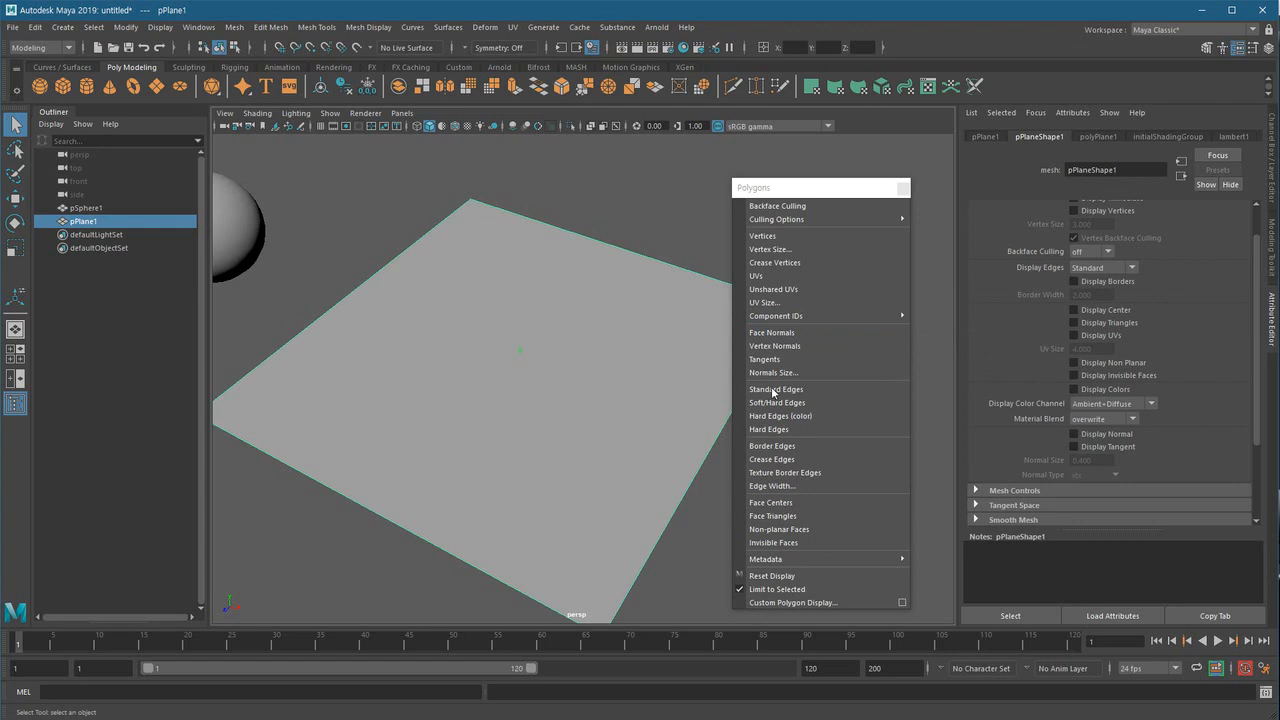
{"action": "mouse_move", "coordinate": [903, 317]}
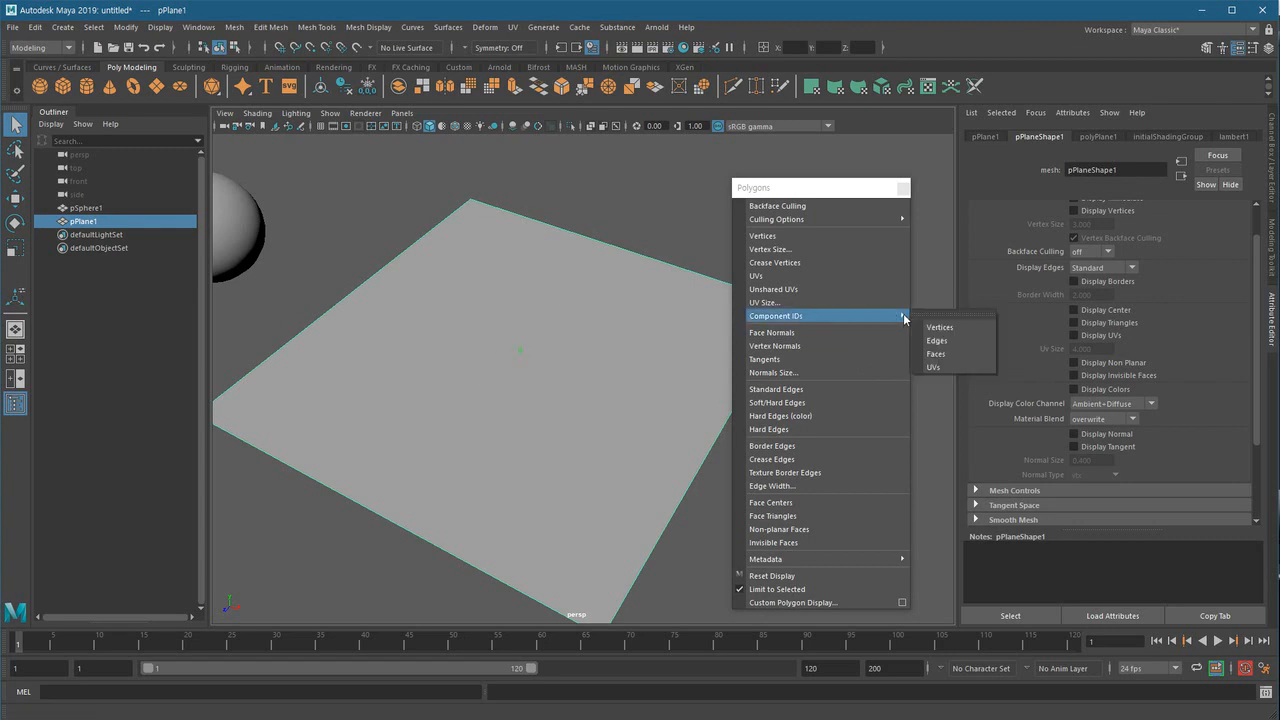
{"action": "left_click", "coordinate": [968, 367]}
{"action": "scroll", "coordinate": [391, 371], "scroll_direction": "down", "scroll_amount": 3}
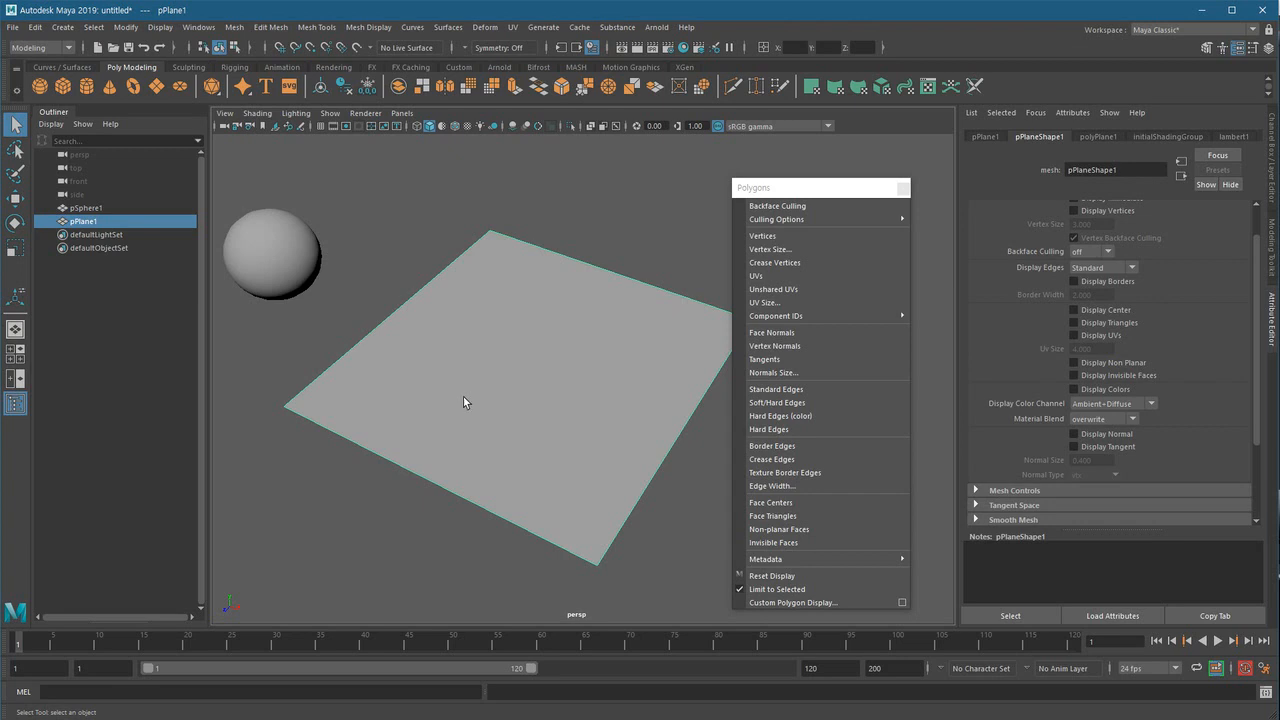
- Display the vertex normals on the plane and view them from a lower angle
{"action": "middle_click_drag", "start_coordinate": [351, 380], "coordinate": [530, 478], "text": "alt"}
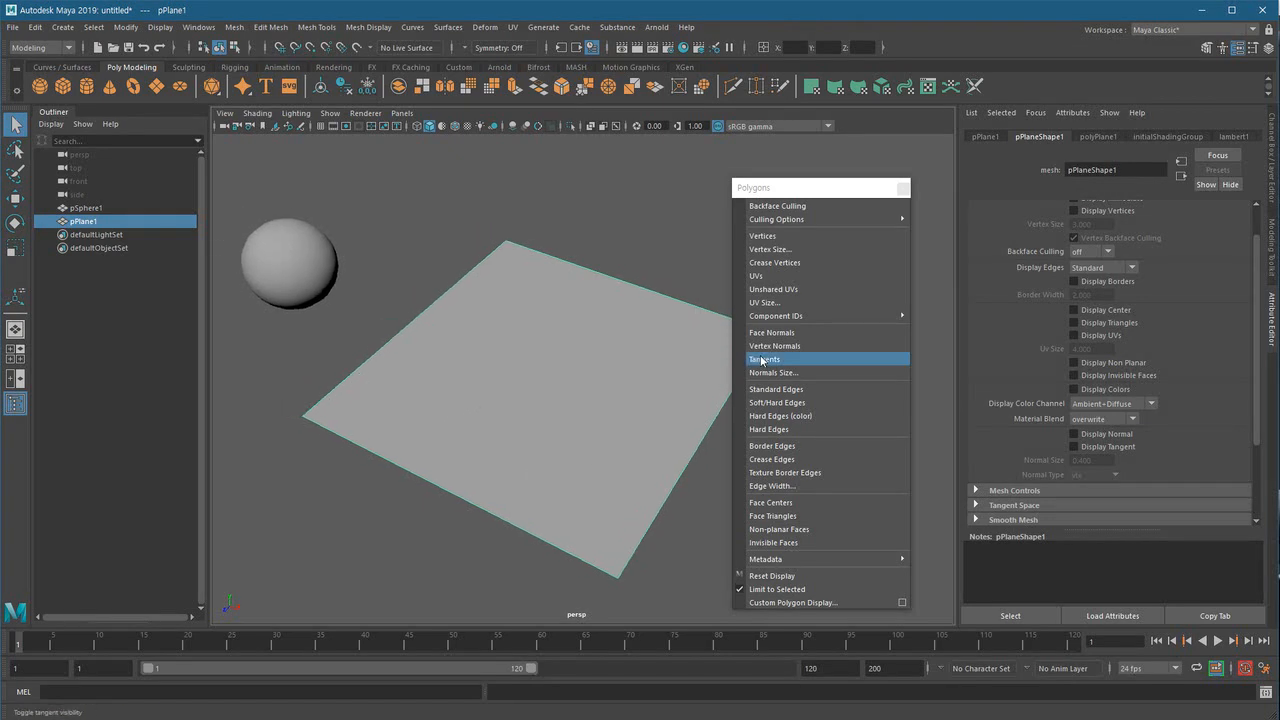
{"action": "left_click", "coordinate": [827, 346]}
{"action": "left_click_drag", "start_coordinate": [540, 405], "coordinate": [700, 384], "text": "alt"}
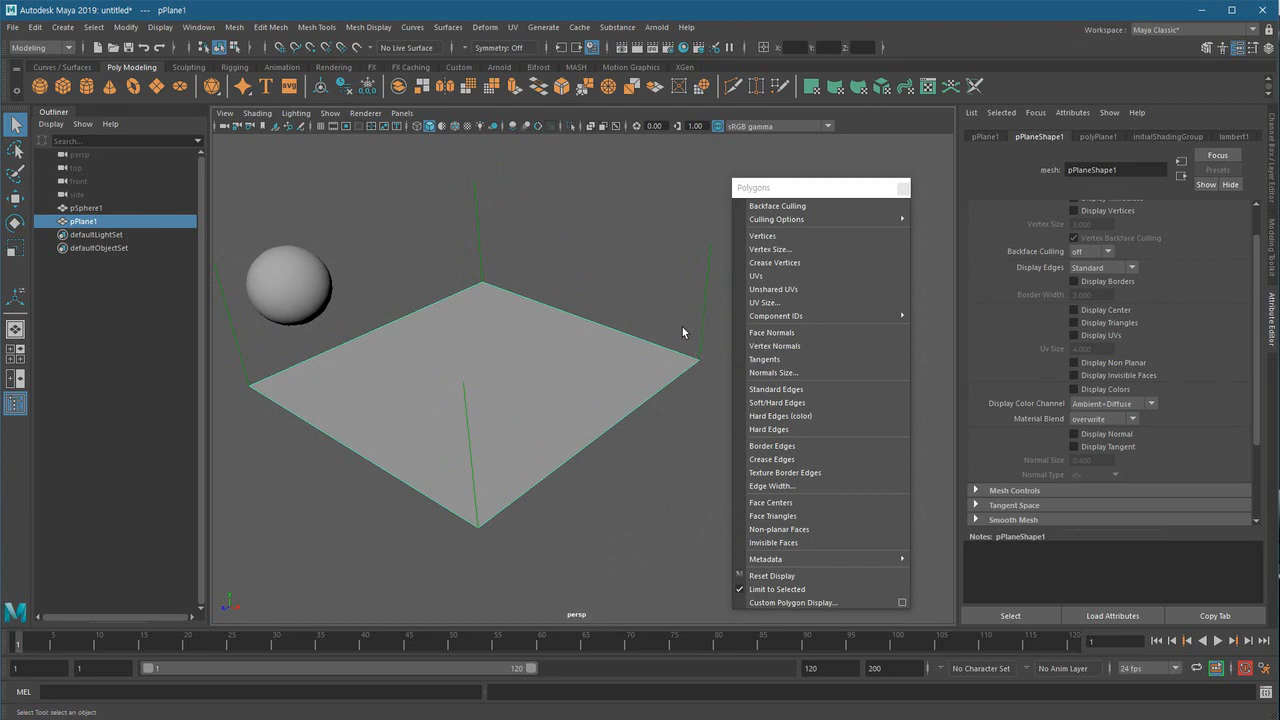
{"action": "left_click_drag", "start_coordinate": [575, 363], "coordinate": [494, 469], "text": "alt"}
- Select the sphere, hide its face IDs, and toggle its vertex normals on and off
{"action": "left_click", "coordinate": [420, 455]}
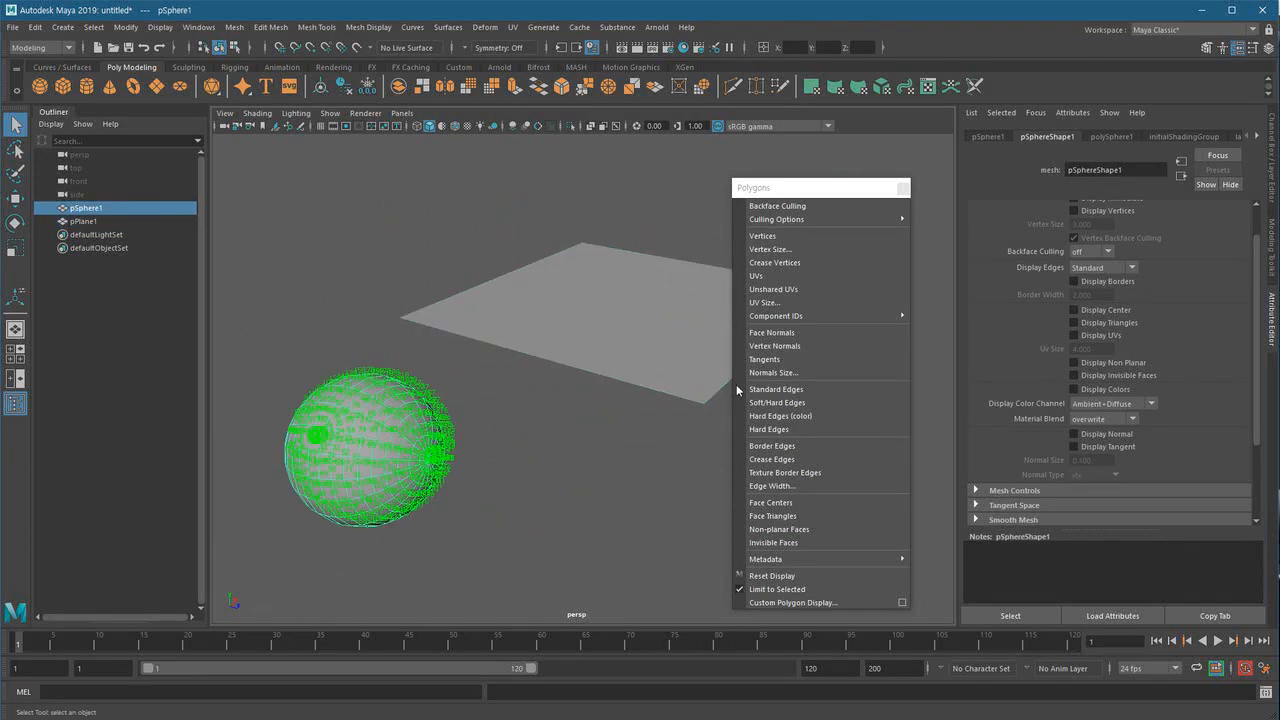
{"action": "left_click", "coordinate": [778, 347]}
{"action": "mouse_move", "coordinate": [880, 320]}
{"action": "left_click", "coordinate": [945, 354]}
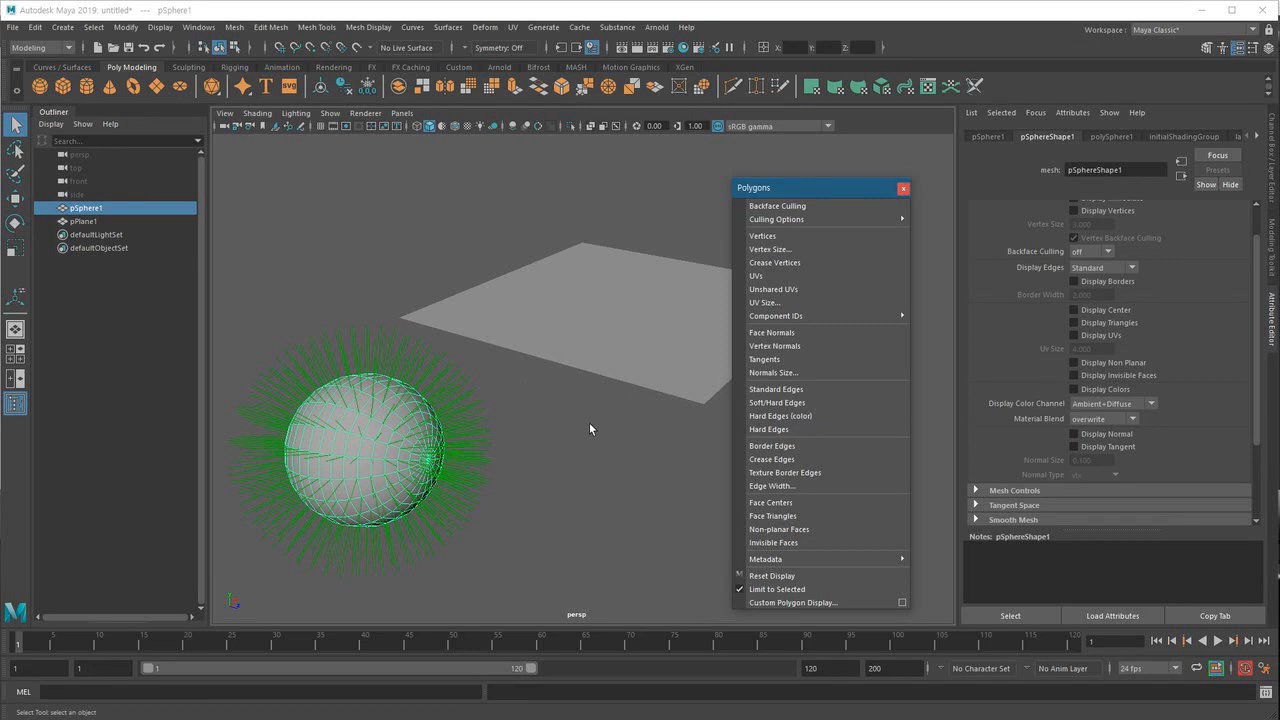
{"action": "left_click", "coordinate": [808, 345]}
- Switch the sphere to UV component mode and select a single UV point on its surface
{"action": "left_click_drag", "start_coordinate": [560, 470], "coordinate": [474, 487], "text": "alt"}
{"action": "middle_click_drag", "start_coordinate": [474, 487], "coordinate": [519, 467], "text": "alt"}
{"action": "left_click_drag", "start_coordinate": [519, 467], "coordinate": [468, 442], "text": "alt"}
{"action": "right_click_drag", "start_coordinate": [468, 442], "coordinate": [451, 448], "text": "alt"}
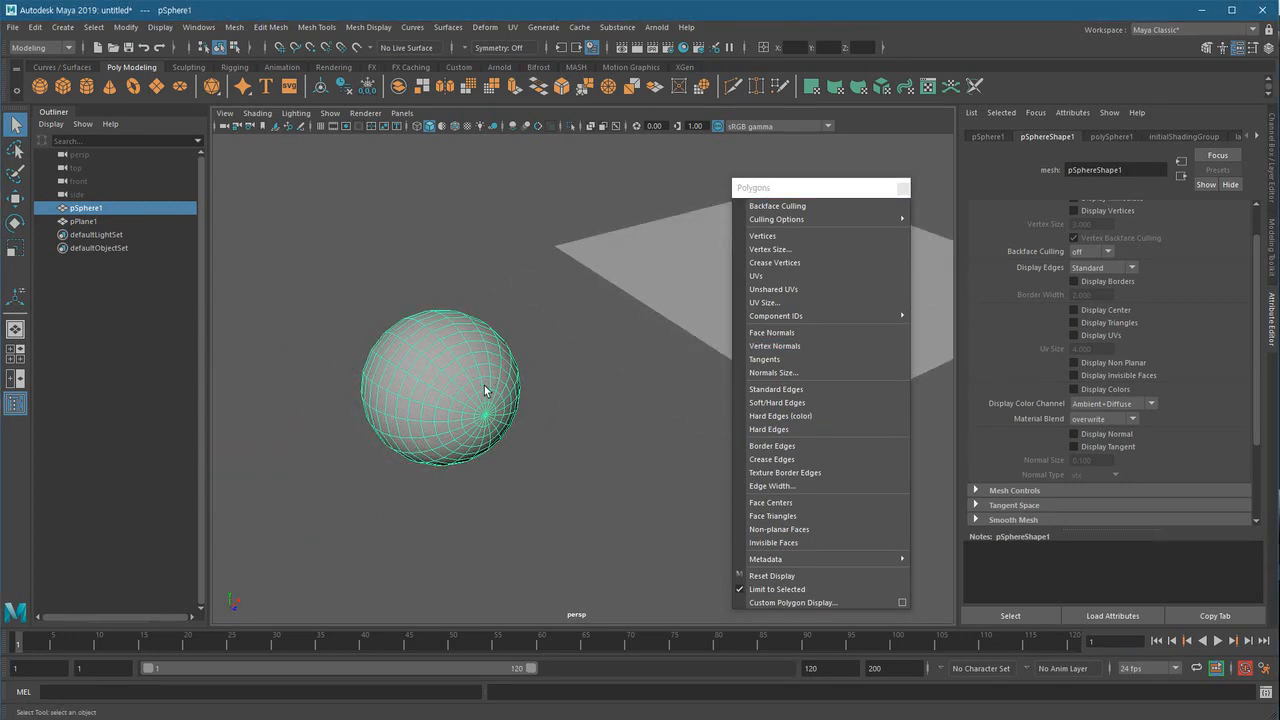
{"action": "right_click", "coordinate": [467, 357]}
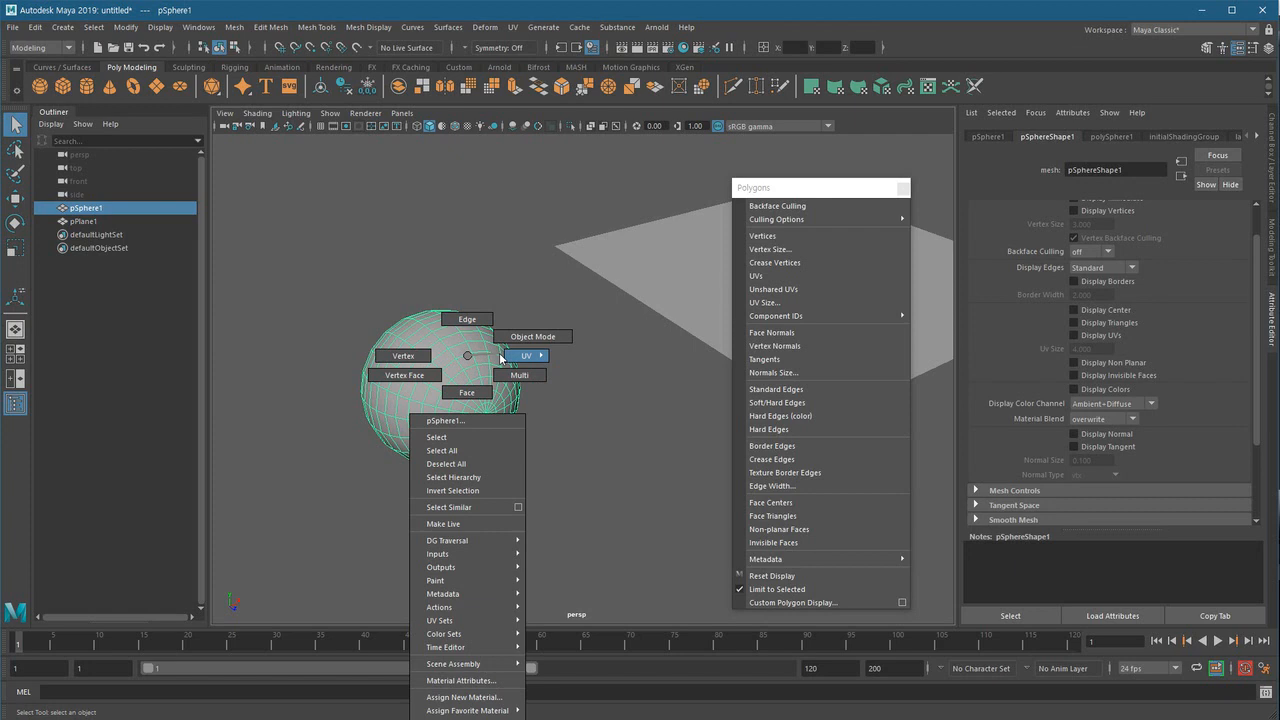
{"action": "mouse_move", "coordinate": [518, 356]}
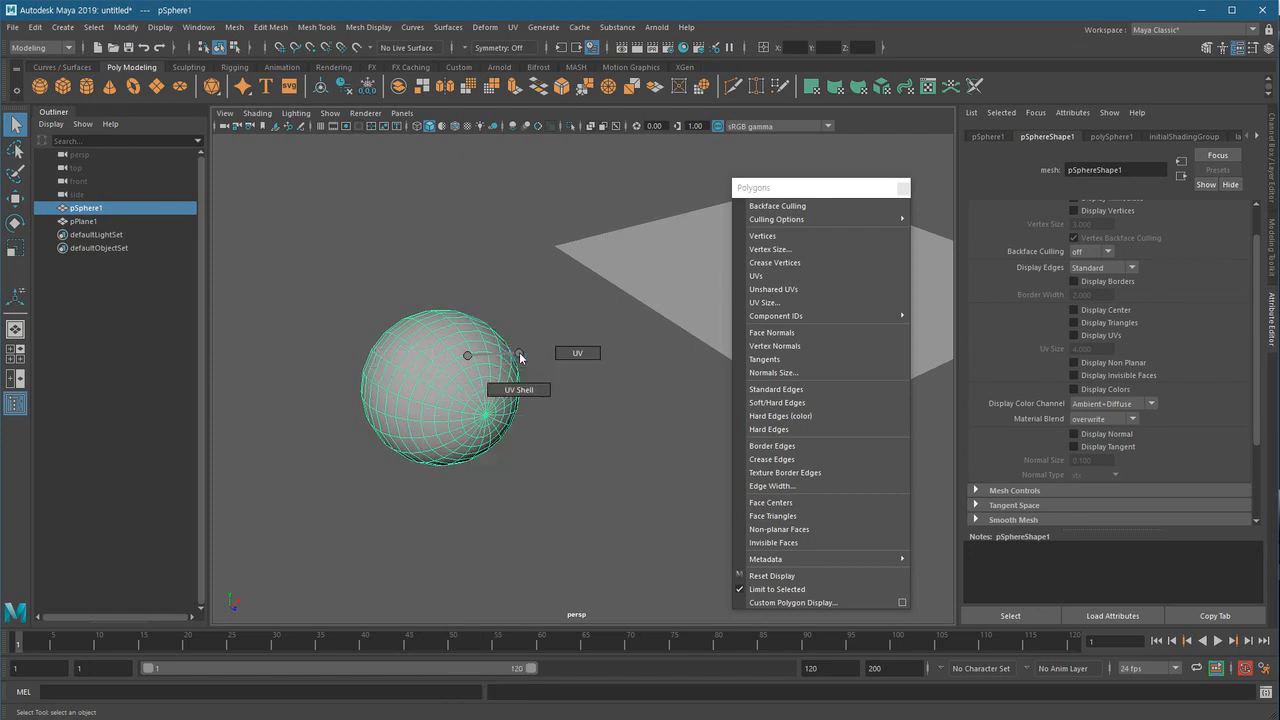
{"action": "right_click_drag", "start_coordinate": [520, 357], "coordinate": [587, 351]}
{"action": "right_click_drag", "start_coordinate": [330, 410], "coordinate": [508, 424], "text": "alt"}
{"action": "mouse_move", "coordinate": [510, 425]}
{"action": "middle_mouse_down", "text": "alt"}
{"action": "mouse_move", "coordinate": [589, 423]}
{"action": "mouse_move", "coordinate": [515, 402]}
{"action": "middle_mouse_up", "text": "alt"}
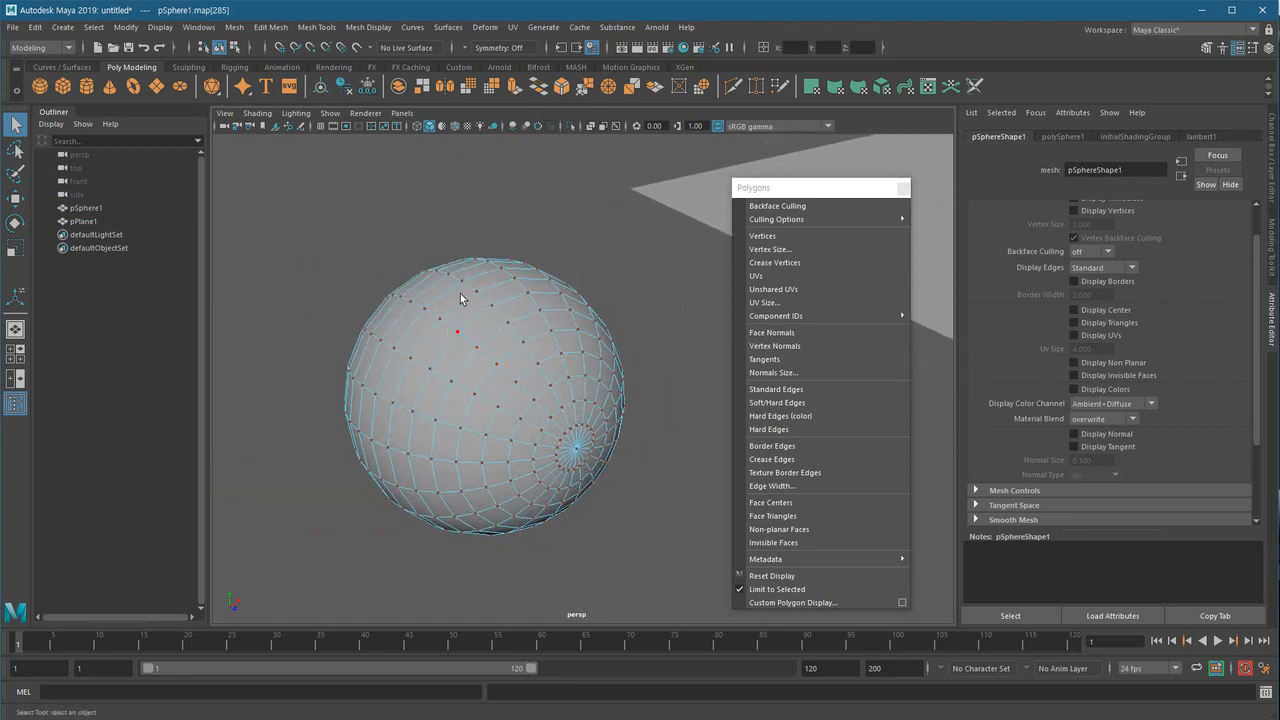
{"action": "left_click", "coordinate": [345, 536]}
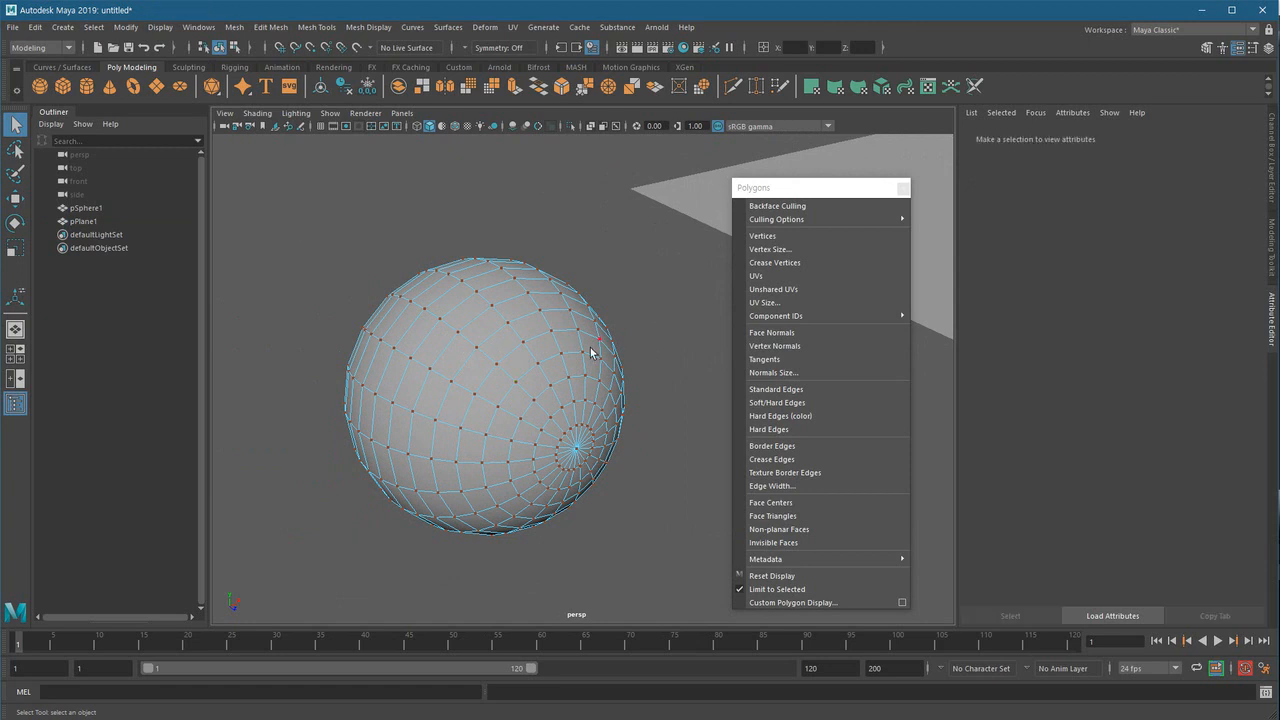
{"action": "left_click", "coordinate": [516, 381]}
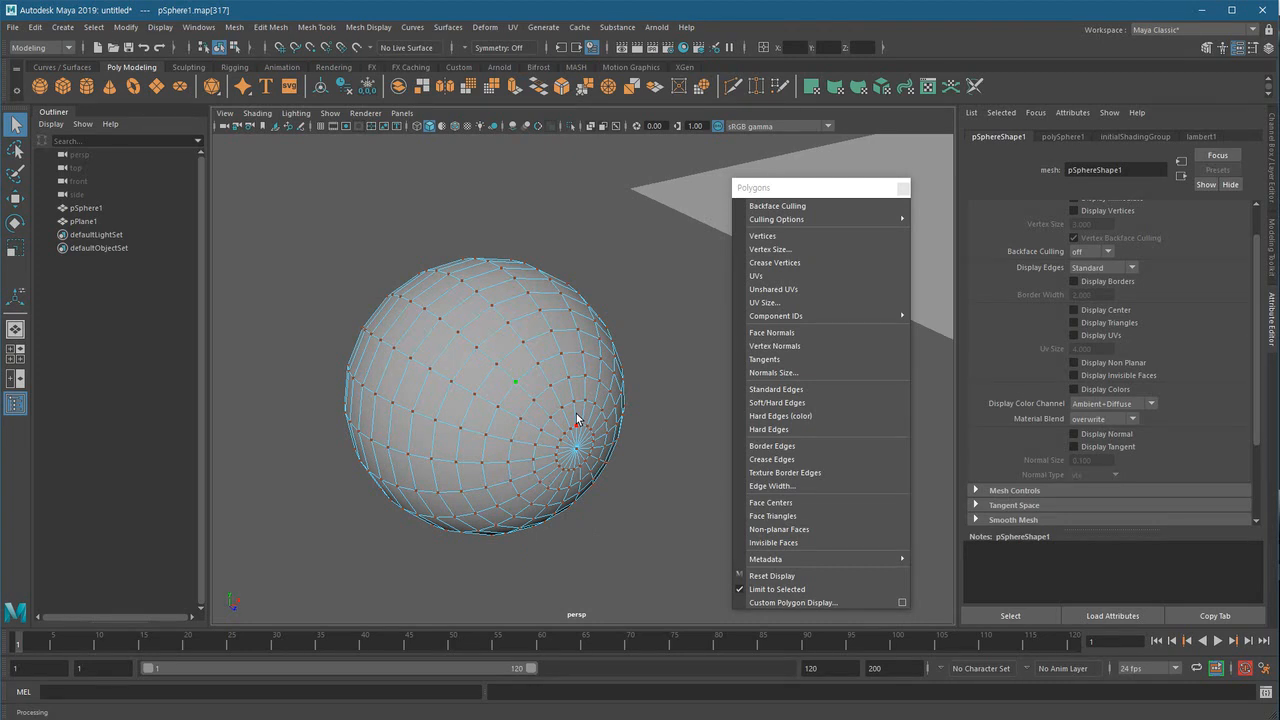
- Select the plane as an object with both the plane and the sphere in view
{"action": "scroll", "coordinate": [721, 327], "scroll_direction": "down", "scroll_amount": 3}
{"action": "middle_click_drag", "start_coordinate": [721, 327], "coordinate": [454, 405], "text": "alt"}
{"action": "scroll", "coordinate": [540, 408], "scroll_direction": "down", "scroll_amount": 2}
{"action": "left_click", "coordinate": [624, 398]}
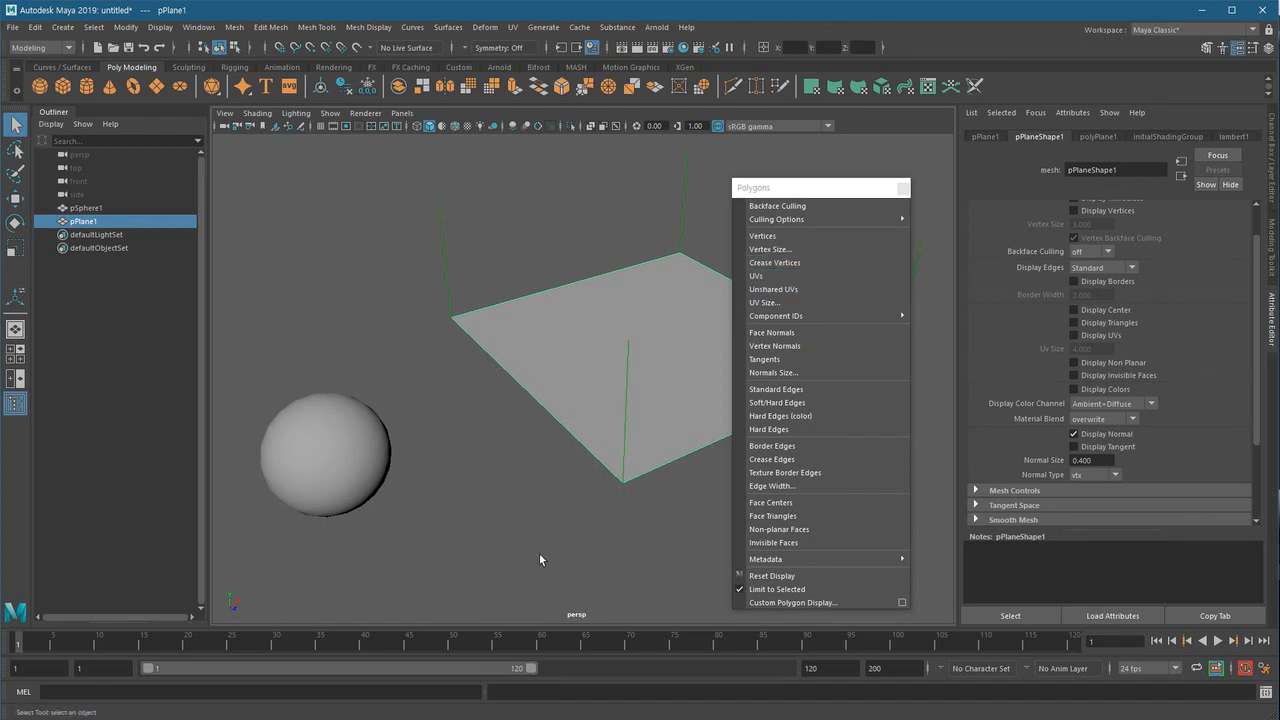
- Look through the UV commands of the Modeling set and close the floating Polygons display options
{"action": "left_click", "coordinate": [60, 48]}
{"action": "left_click", "coordinate": [49, 64]}
{"action": "left_click", "coordinate": [512, 27]}
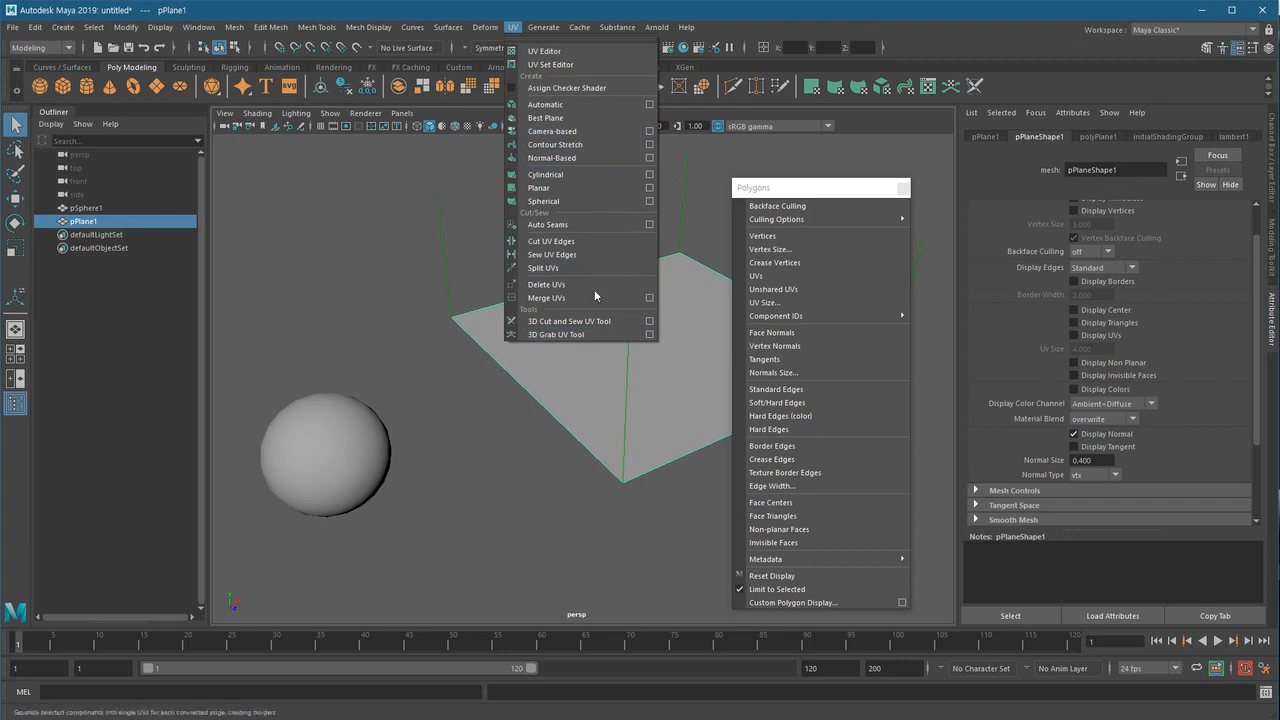
{"action": "left_click", "coordinate": [814, 191]}
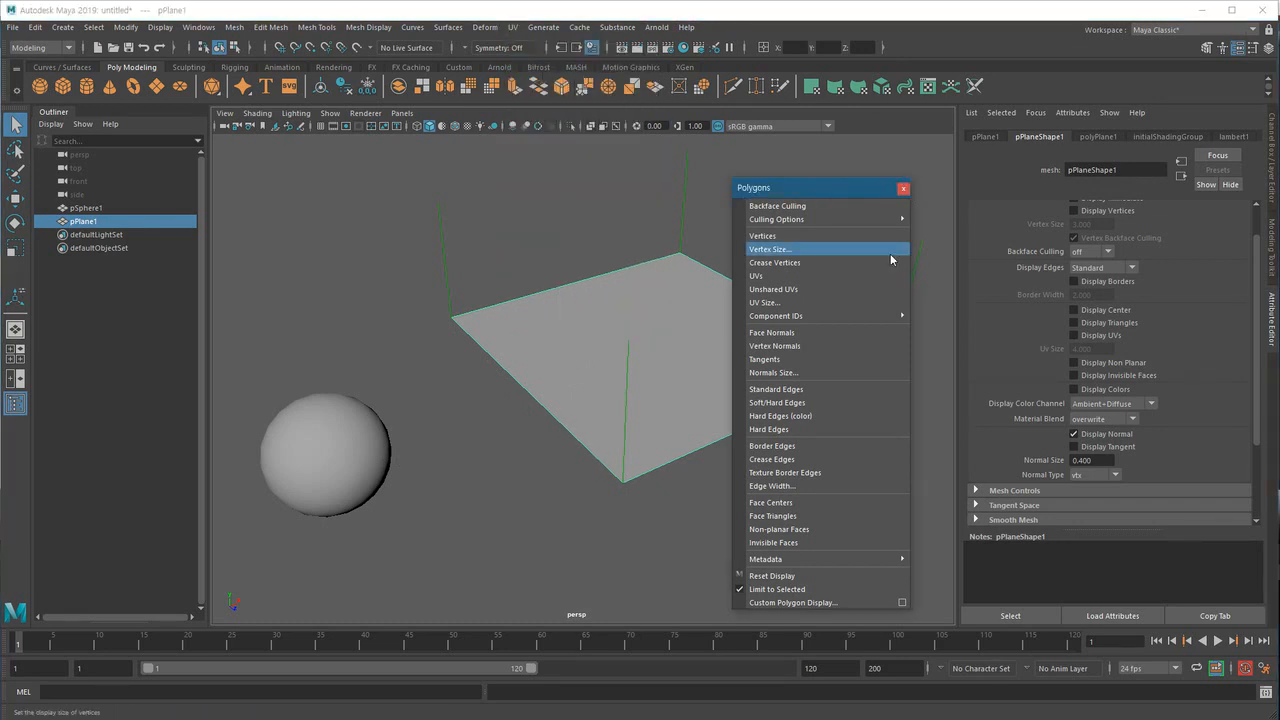
{"action": "left_click", "coordinate": [904, 188]}
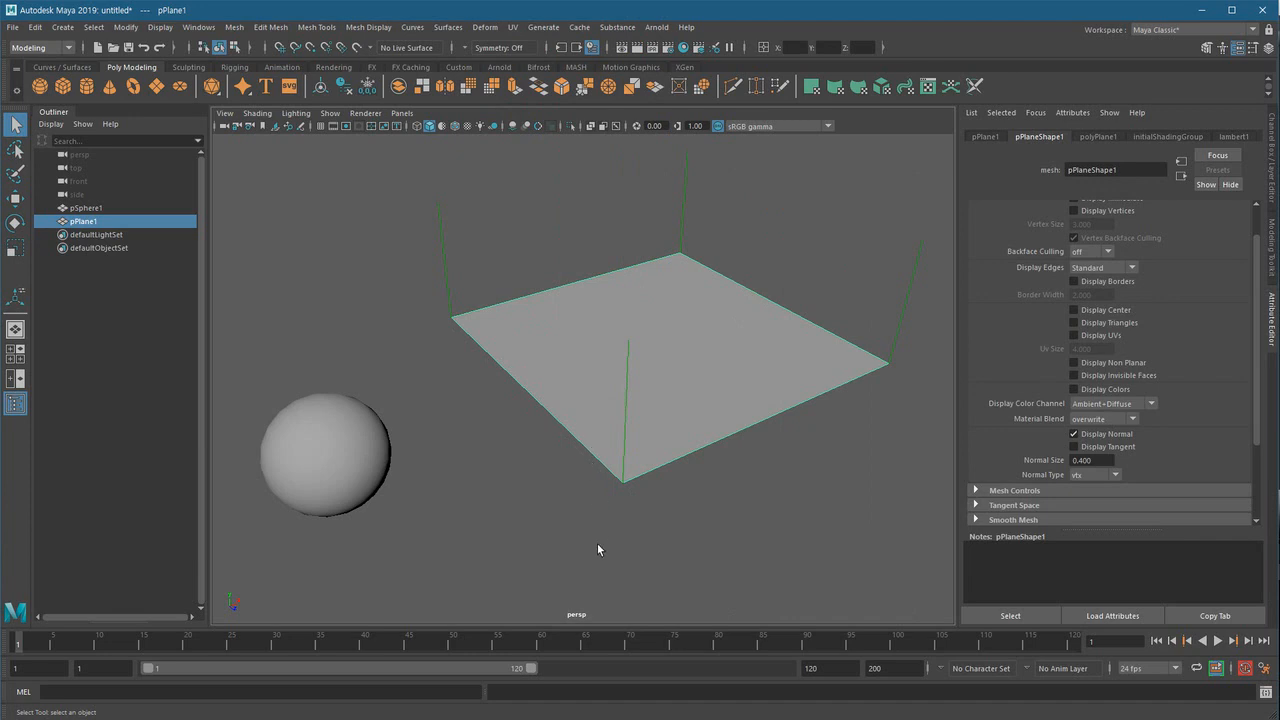
- Switch the plane to vertex mode and select its front corner vertex
{"action": "right_click_drag", "start_coordinate": [717, 489], "coordinate": [648, 487], "text": "alt"}
{"action": "left_click_drag", "start_coordinate": [478, 490], "coordinate": [430, 511], "text": "alt"}
{"action": "right_click_drag", "start_coordinate": [430, 511], "coordinate": [464, 513], "text": "alt"}
{"action": "left_click_drag", "start_coordinate": [563, 532], "coordinate": [591, 531], "text": "alt"}
{"action": "right_click_drag", "start_coordinate": [591, 531], "coordinate": [616, 523], "text": "alt"}
{"action": "middle_click_drag", "start_coordinate": [616, 523], "coordinate": [614, 515], "text": "alt"}
{"action": "scroll", "coordinate": [610, 460], "scroll_direction": "down", "scroll_amount": 1}
{"action": "right_click_drag", "start_coordinate": [620, 376], "coordinate": [560, 376]}
{"action": "scroll", "coordinate": [661, 498], "scroll_direction": "up", "scroll_amount": 1}
{"action": "left_click", "coordinate": [583, 505]}
{"action": "middle_click_drag", "start_coordinate": [689, 537], "coordinate": [603, 400], "text": "alt"}
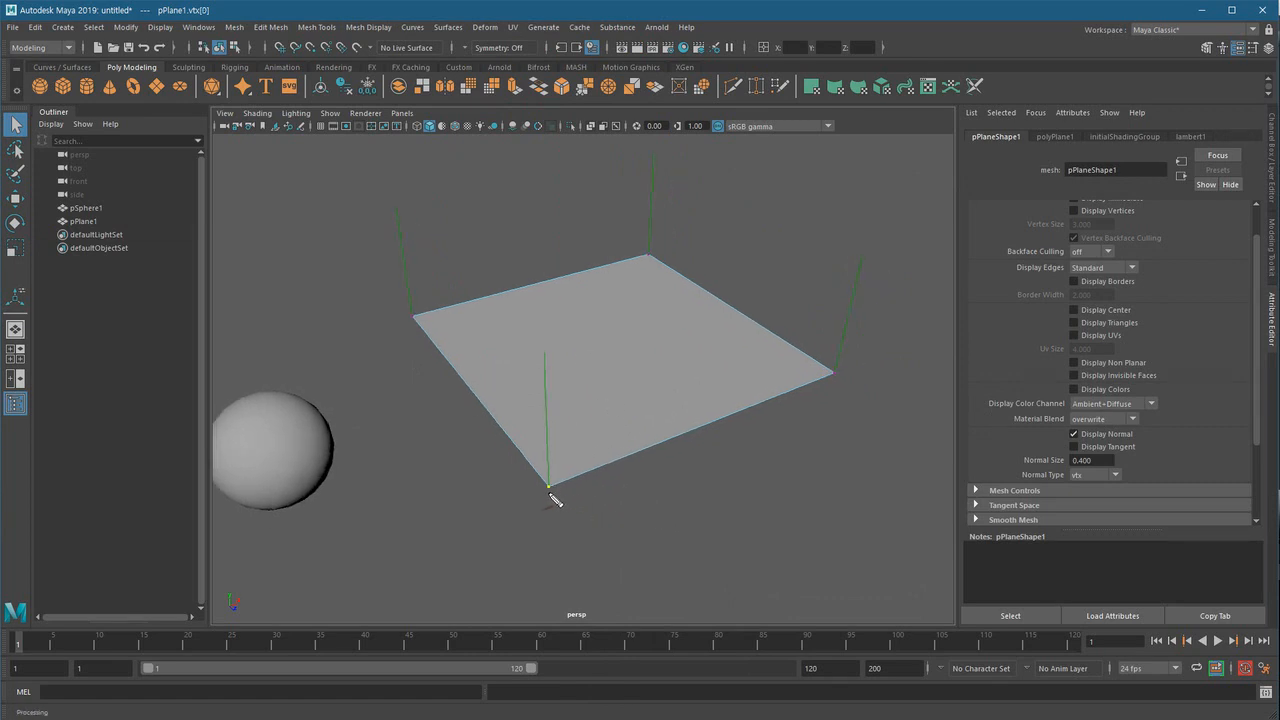
- Annotate the selected vertex by hand with an arrow to "Info." and item ① 좌표, branching into Global and Local
{"action": "mouse_move", "coordinate": [553, 495]}
{"action": "left_mouse_down"}
{"action": "mouse_move", "coordinate": [608, 489]}
{"action": "mouse_move", "coordinate": [589, 497]}
{"action": "mouse_move", "coordinate": [632, 502]}
{"action": "mouse_move", "coordinate": [697, 457]}
{"action": "mouse_move", "coordinate": [709, 486]}
{"action": "mouse_move", "coordinate": [737, 437]}
{"action": "mouse_move", "coordinate": [754, 486]}
{"action": "mouse_move", "coordinate": [794, 463]}
{"action": "mouse_move", "coordinate": [800, 610]}
{"action": "left_mouse_up"}
{"action": "mouse_move", "coordinate": [830, 452]}
{"action": "left_mouse_down"}
{"action": "mouse_move", "coordinate": [829, 466]}
{"action": "mouse_move", "coordinate": [862, 458]}
{"action": "mouse_move", "coordinate": [889, 480]}
{"action": "mouse_move", "coordinate": [903, 457]}
{"action": "mouse_move", "coordinate": [908, 474]}
{"action": "mouse_move", "coordinate": [955, 467]}
{"action": "left_mouse_up"}
{"action": "mouse_move", "coordinate": [971, 404]}
{"action": "left_mouse_down"}
{"action": "mouse_move", "coordinate": [951, 449]}
{"action": "mouse_move", "coordinate": [970, 467]}
{"action": "left_mouse_up"}
{"action": "mouse_move", "coordinate": [1000, 405]}
{"action": "left_mouse_down"}
{"action": "mouse_move", "coordinate": [990, 424]}
{"action": "mouse_move", "coordinate": [1040, 414]}
{"action": "mouse_move", "coordinate": [1050, 395]}
{"action": "mouse_move", "coordinate": [1072, 418]}
{"action": "mouse_move", "coordinate": [1084, 376]}
{"action": "left_mouse_up"}
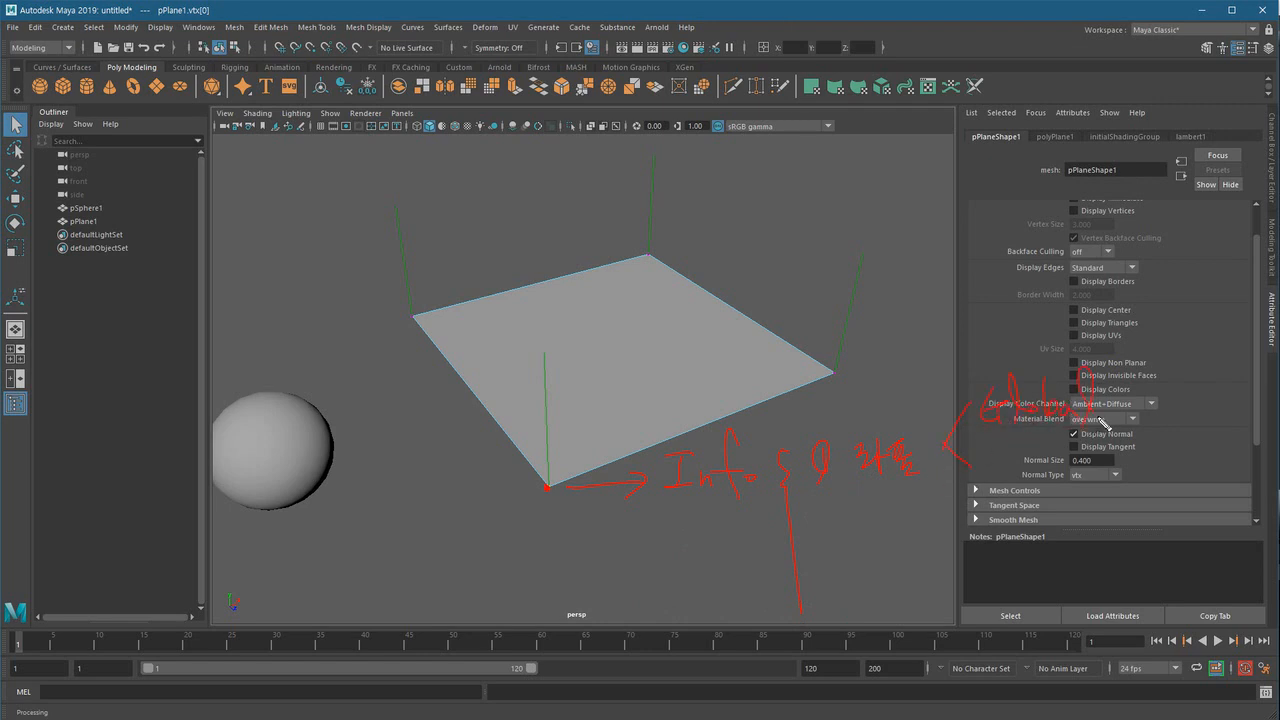
{"action": "mouse_move", "coordinate": [997, 447]}
{"action": "left_mouse_down"}
{"action": "mouse_move", "coordinate": [1022, 474]}
{"action": "mouse_move", "coordinate": [1091, 481]}
{"action": "left_mouse_up"}
- Handwrite item ② Normal in the vertex information list, with the quoted note "방향성" beside it
{"action": "mouse_move", "coordinate": [817, 530]}
{"action": "left_mouse_down"}
{"action": "mouse_move", "coordinate": [834, 543]}
{"action": "mouse_move", "coordinate": [812, 550]}
{"action": "mouse_move", "coordinate": [955, 543]}
{"action": "mouse_move", "coordinate": [968, 503]}
{"action": "mouse_move", "coordinate": [975, 540]}
{"action": "left_mouse_up"}
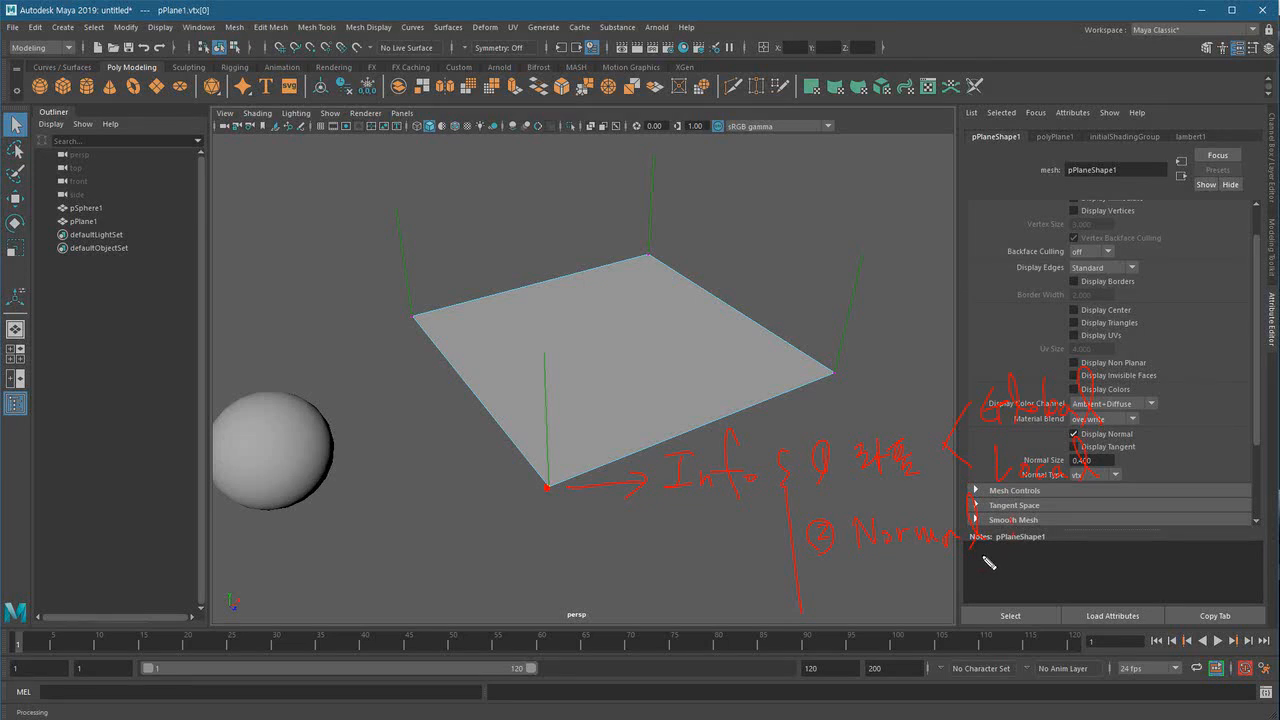
{"action": "mouse_move", "coordinate": [1052, 513]}
{"action": "left_mouse_down"}
{"action": "mouse_move", "coordinate": [1080, 529]}
{"action": "mouse_move", "coordinate": [1100, 512]}
{"action": "mouse_move", "coordinate": [1148, 530]}
{"action": "left_mouse_up"}
{"action": "left_click_drag", "start_coordinate": [1036, 498], "coordinate": [1041, 492]}
{"action": "left_click_drag", "start_coordinate": [1161, 539], "coordinate": [1167, 545]}
- Handwrite item ③ UV 좌표 below the Normal entry in the vertex information list
{"action": "left_click_drag", "start_coordinate": [824, 590], "coordinate": [911, 589]}
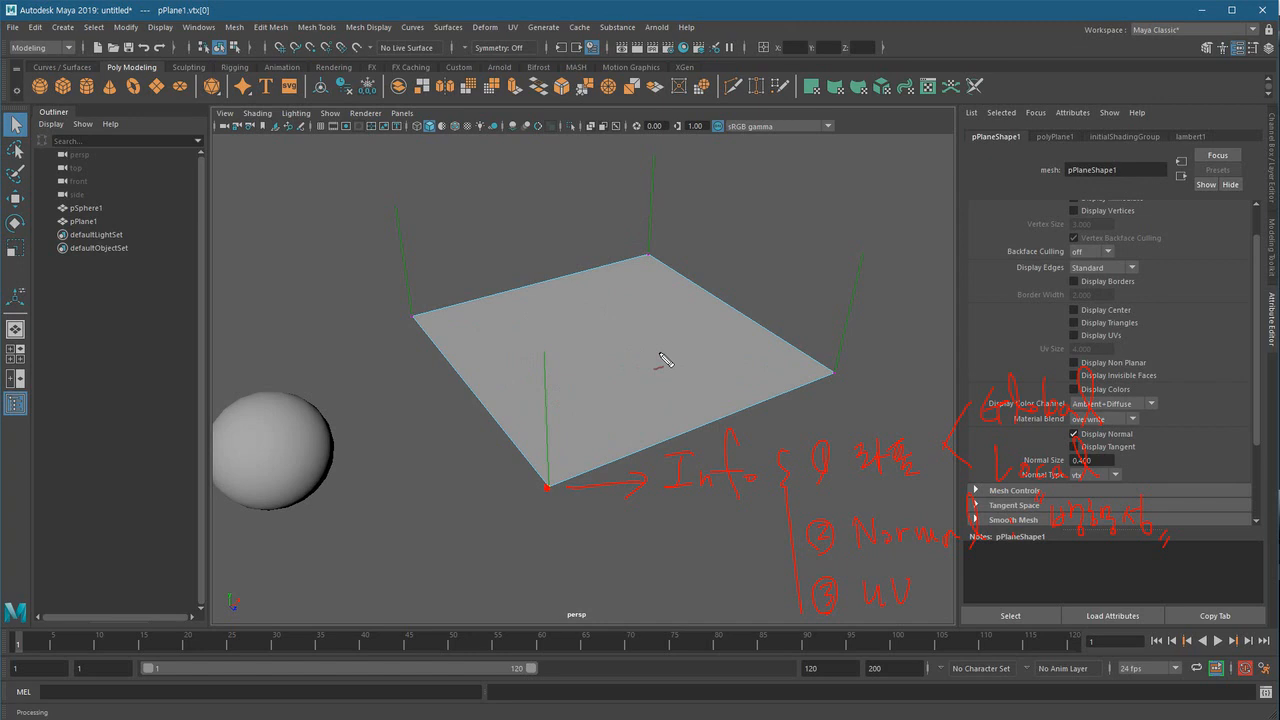
{"action": "left_click_drag", "start_coordinate": [921, 581], "coordinate": [920, 595]}
{"action": "left_click_drag", "start_coordinate": [927, 587], "coordinate": [947, 606]}
{"action": "left_click_drag", "start_coordinate": [948, 591], "coordinate": [984, 585]}
{"action": "left_click_drag", "start_coordinate": [971, 587], "coordinate": [980, 596]}
{"action": "left_click_drag", "start_coordinate": [968, 597], "coordinate": [986, 595]}
{"action": "left_click_drag", "start_coordinate": [977, 597], "coordinate": [1006, 604]}
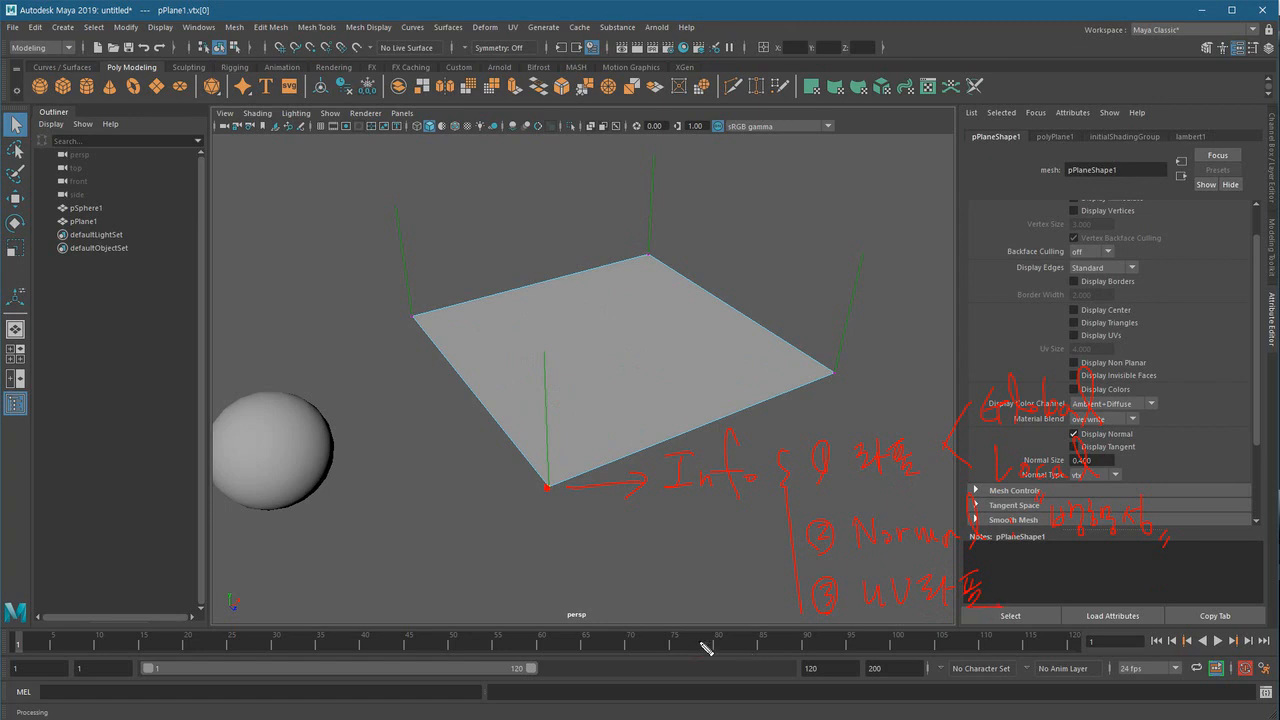